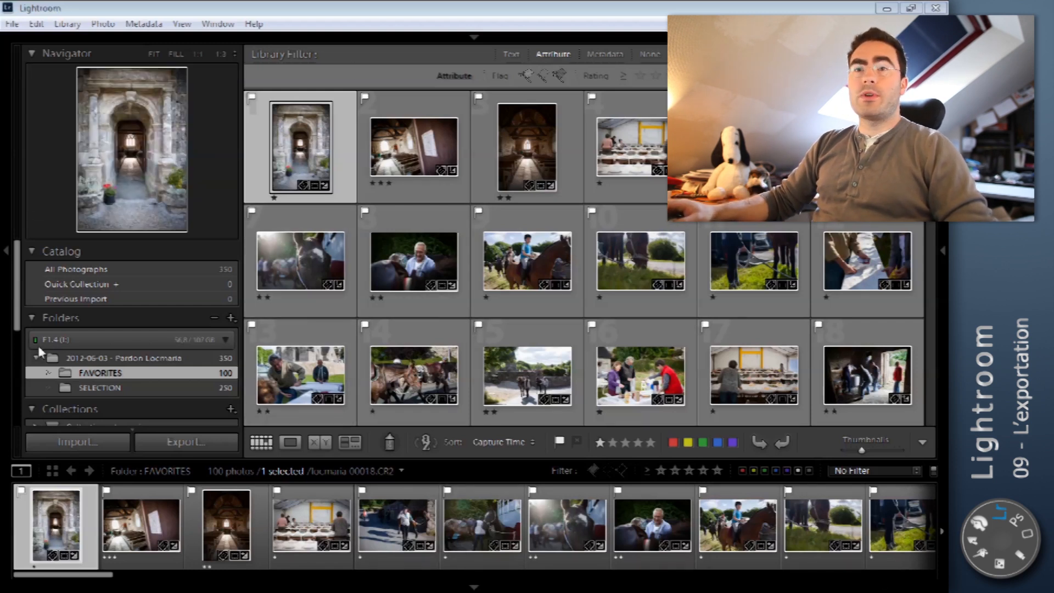
Change the interface language to French in the general preferences.
scroll(83, 341, "down", 2)
scroll(82, 341, "up", 2)
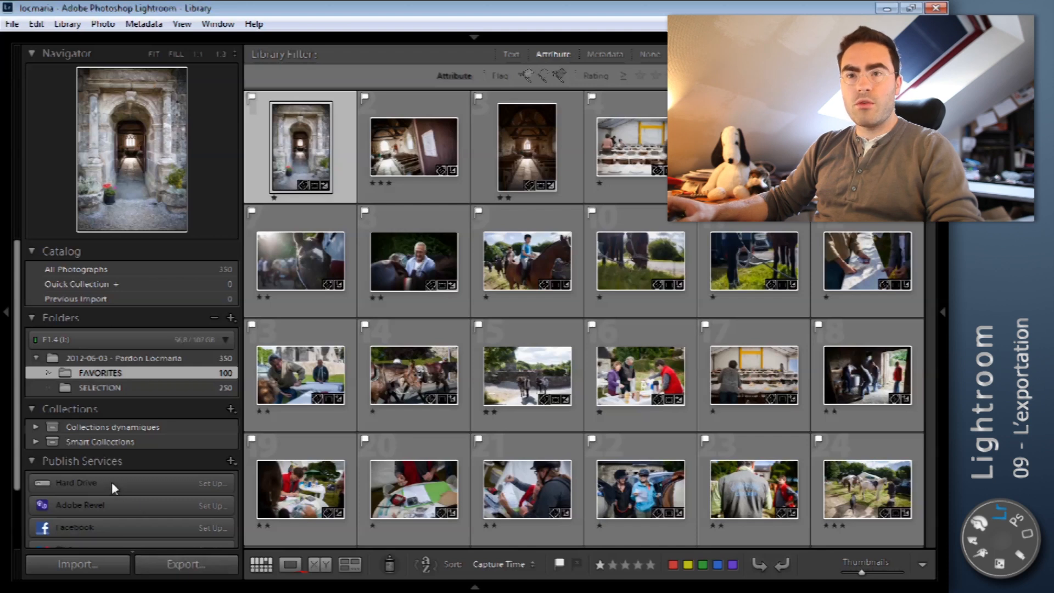
scroll(110, 482, "down", 2)
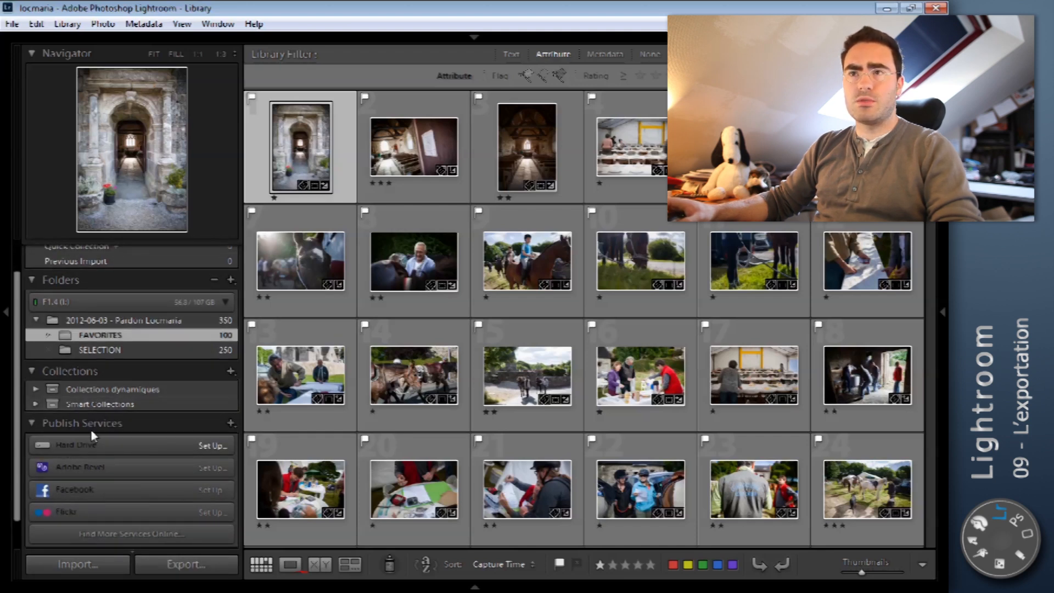
left_click(67, 24)
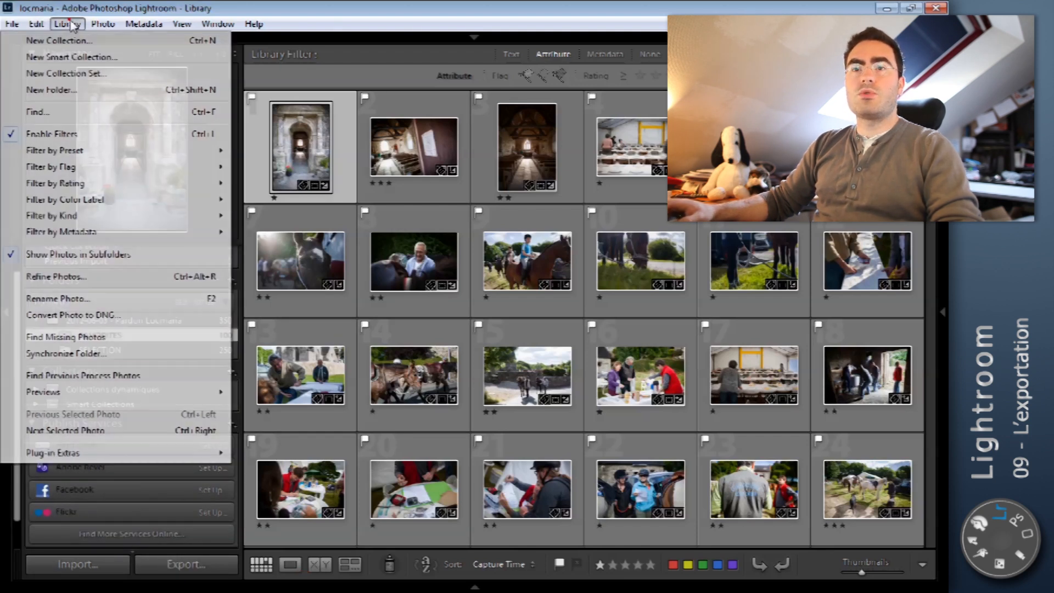
mouse_move(36, 24)
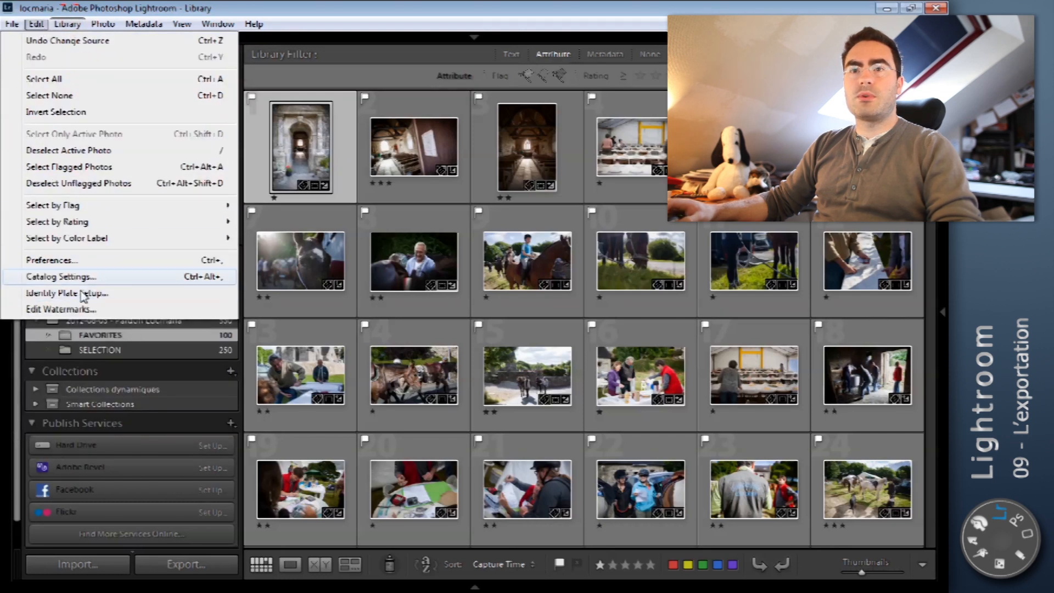
left_click(82, 260)
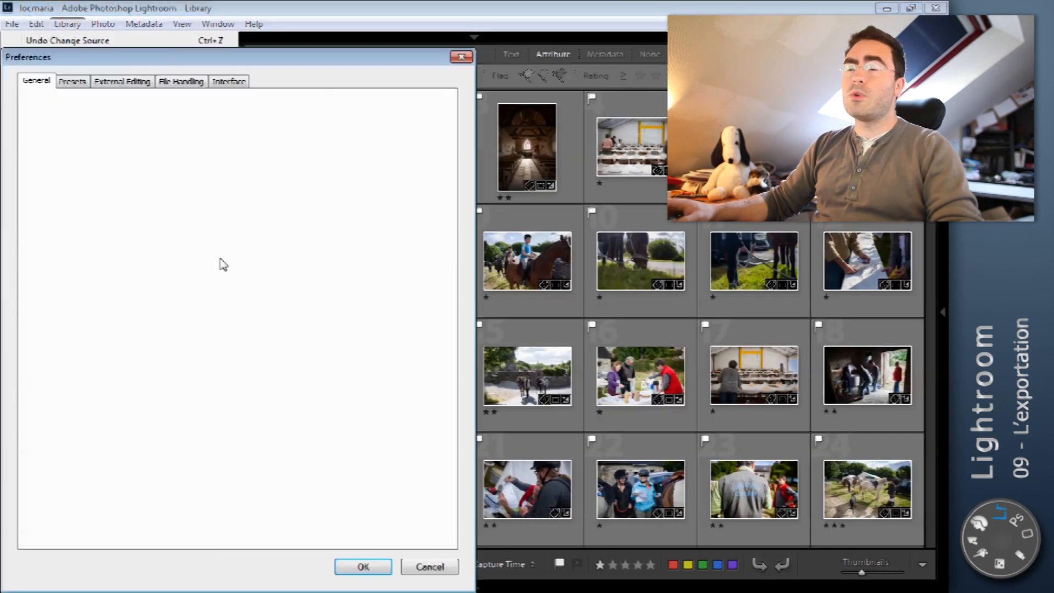
left_click(195, 105)
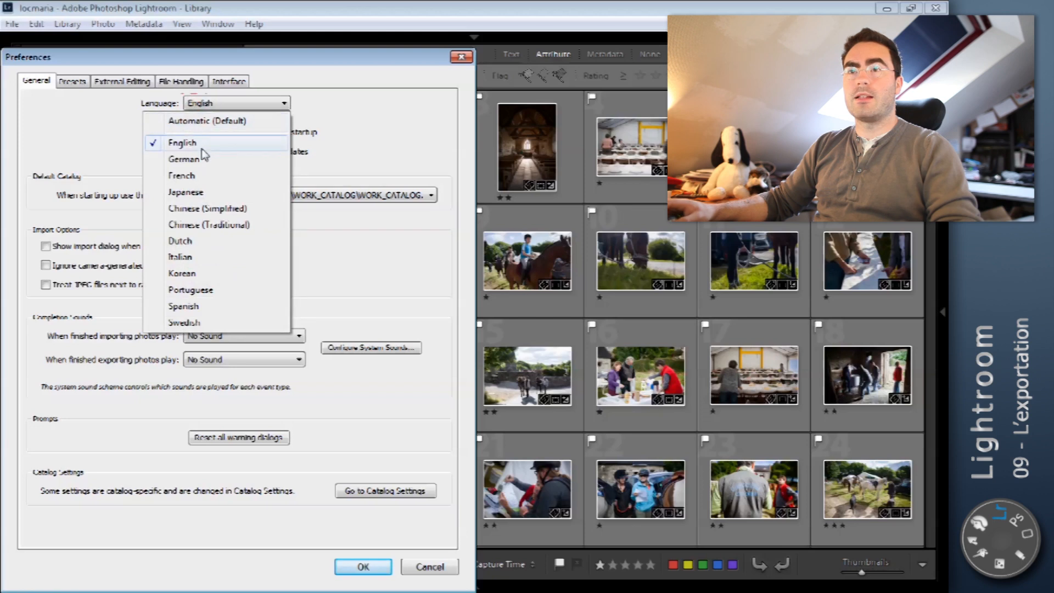
left_click(204, 176)
left_click(363, 567)
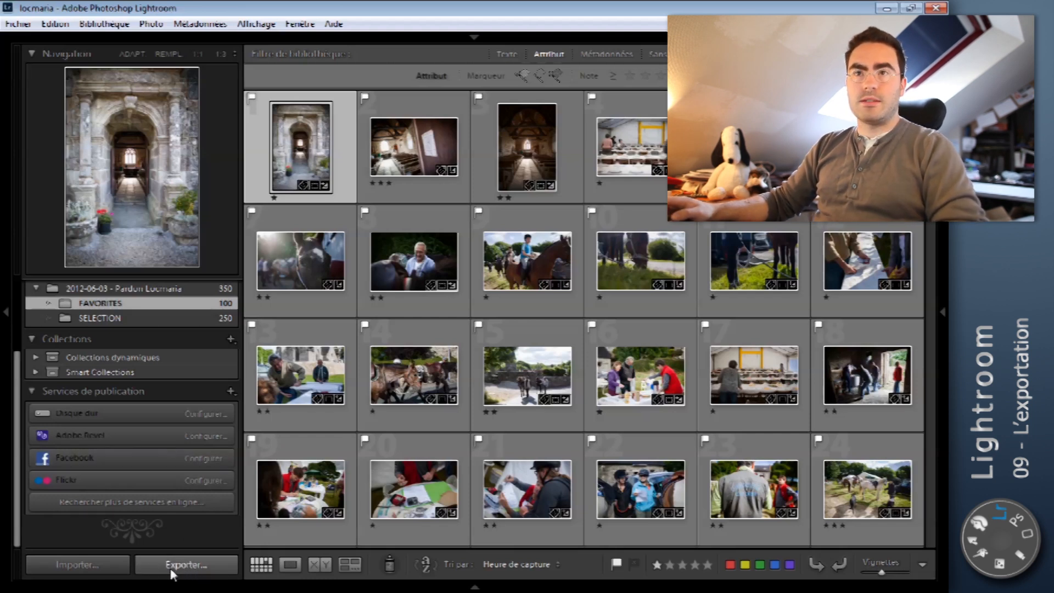
left_click(56, 24)
left_click(63, 30)
left_click(55, 24)
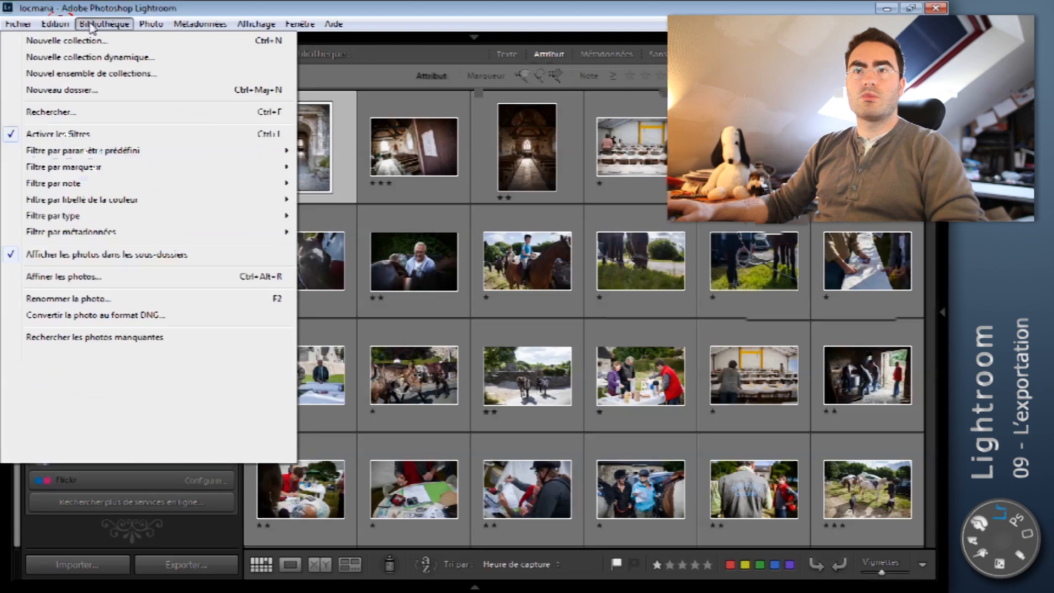
mouse_move(17, 24)
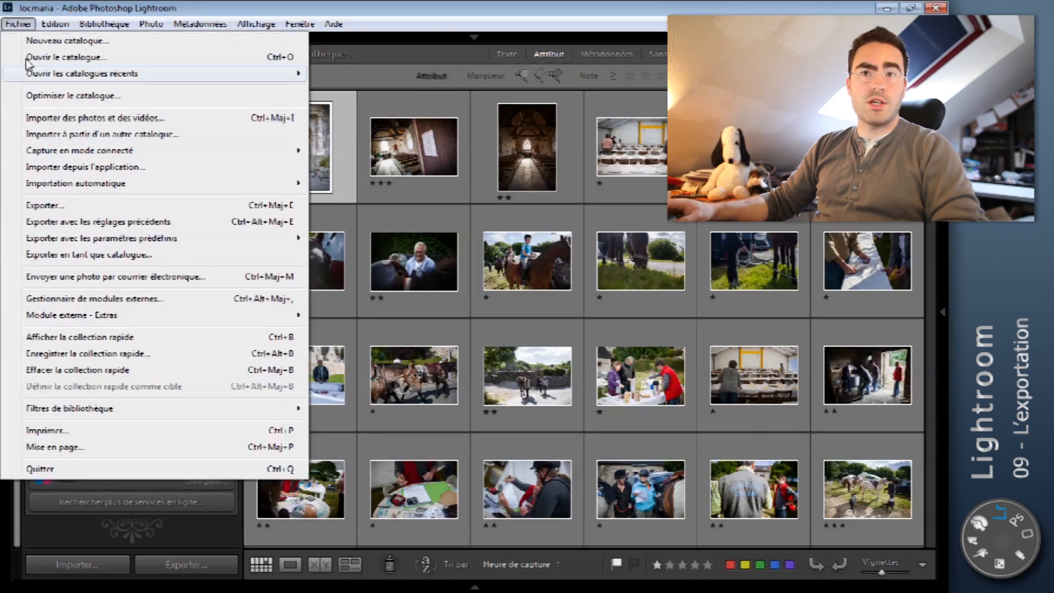
left_click(439, 4)
Start exporting the selected photo and collapse the SR EXPORT PRESETS and user preset groups.
left_click(156, 569)
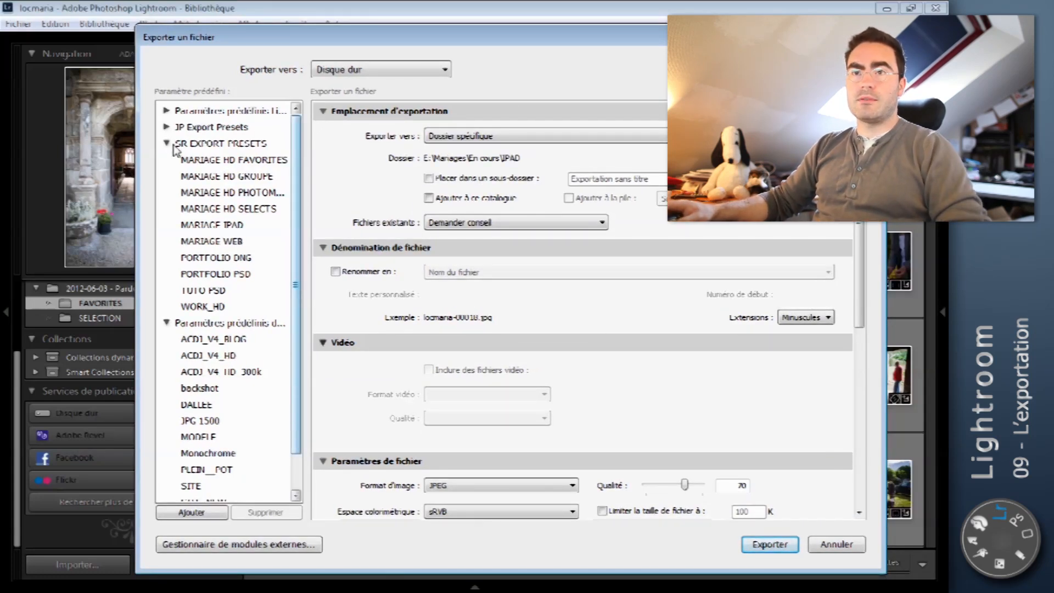
left_click(167, 143)
left_click(167, 160)
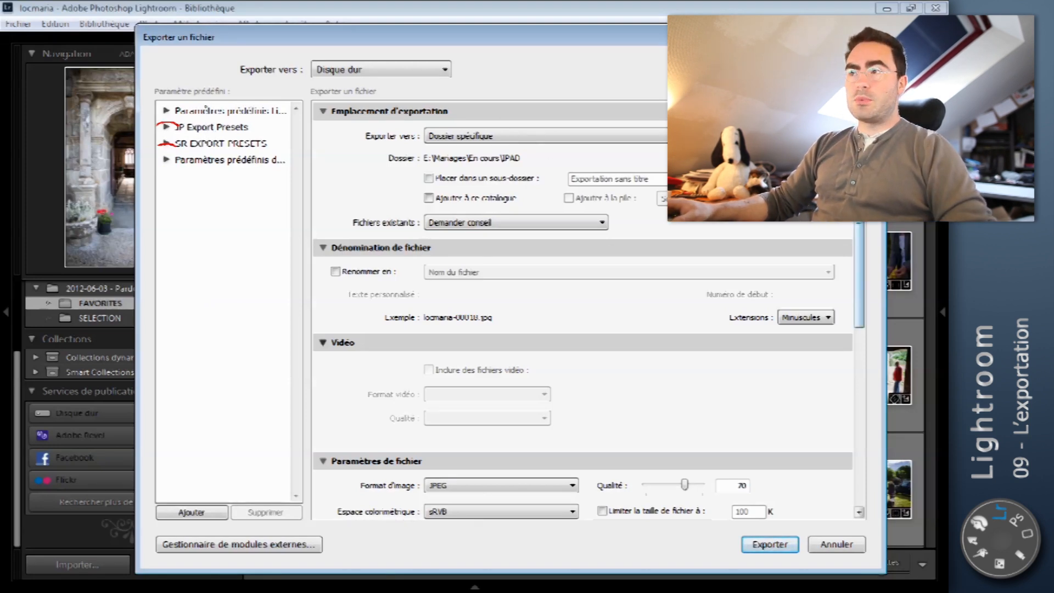
Look through the export settings and collapse every section from Emplacement d'exportation to Post-traitement.
scroll(844, 253, "down", 3)
scroll(844, 253, "down", 3)
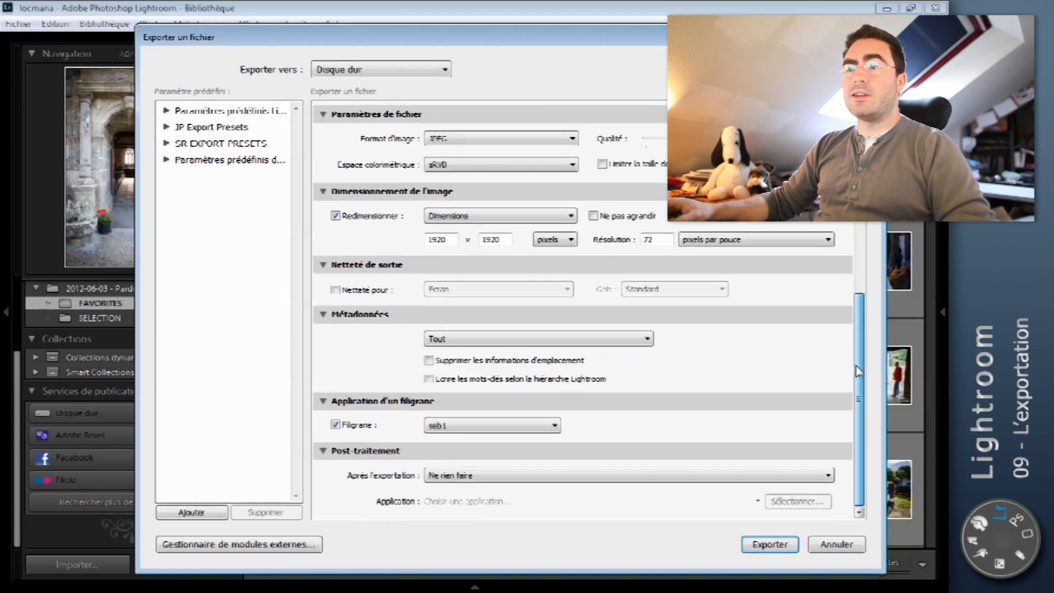
scroll(844, 258, "up", 6)
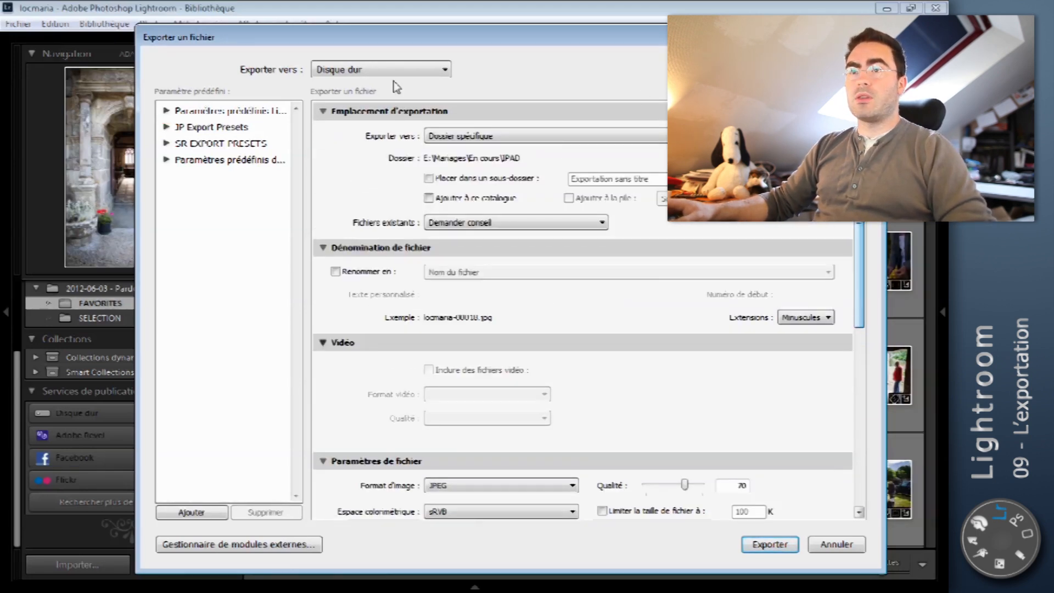
left_click(376, 112)
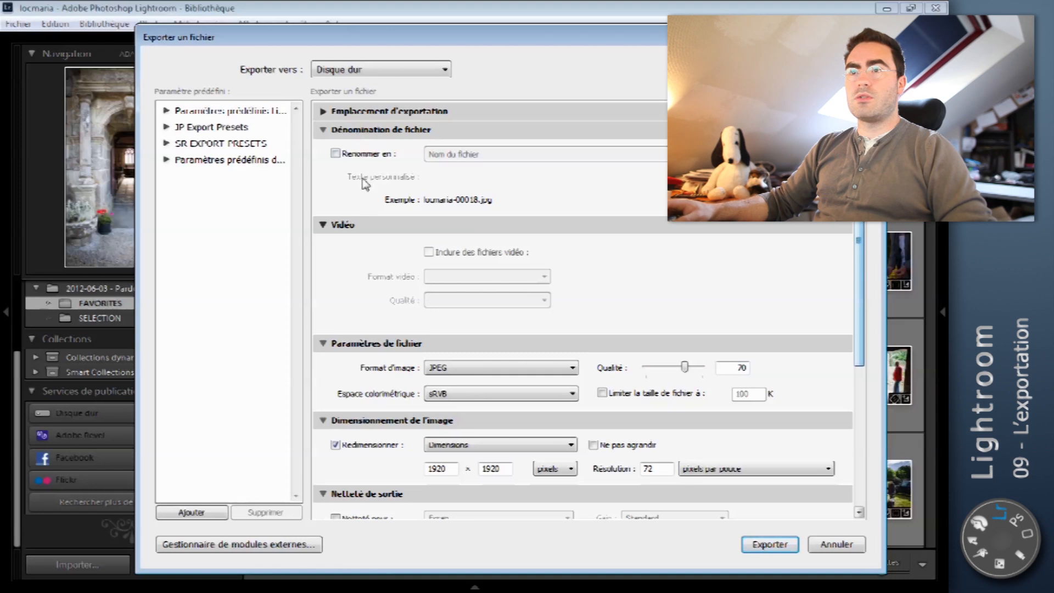
left_click(328, 134)
left_click(335, 149)
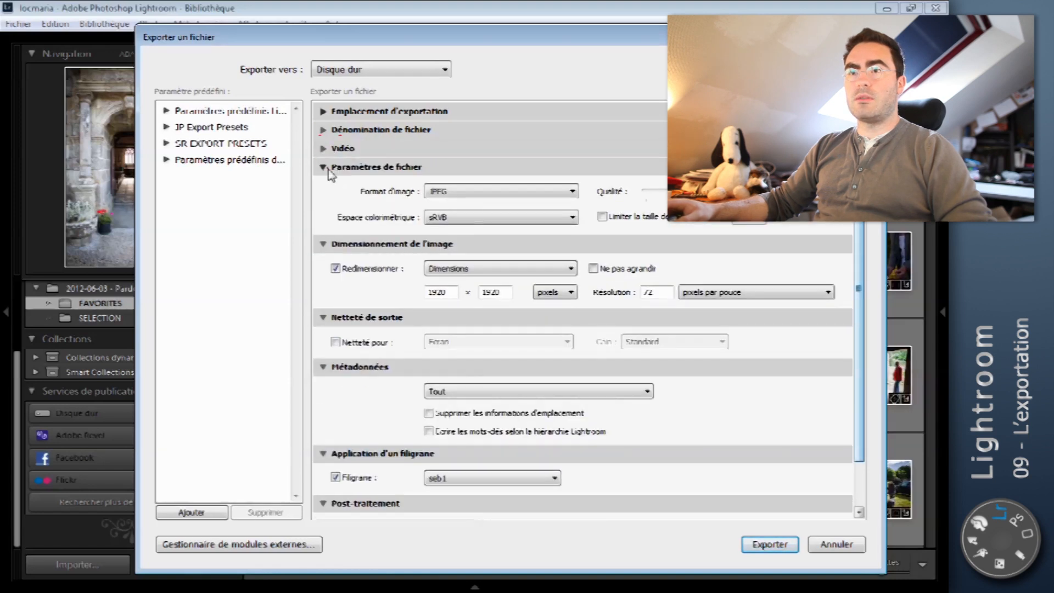
left_click(329, 167)
left_click(329, 186)
left_click(328, 205)
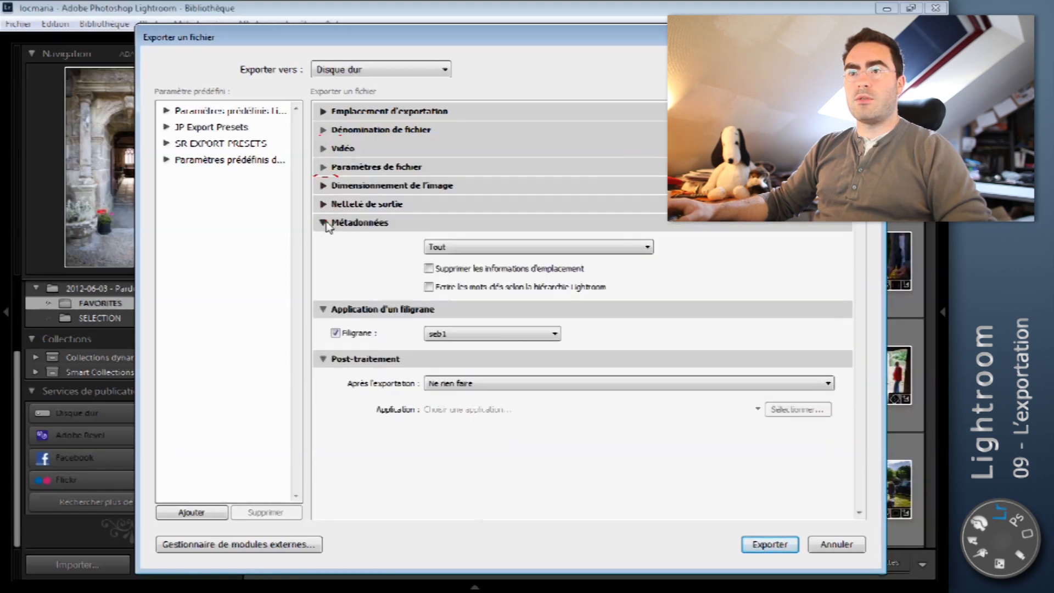
left_click(324, 223)
left_click(323, 241)
left_click(323, 263)
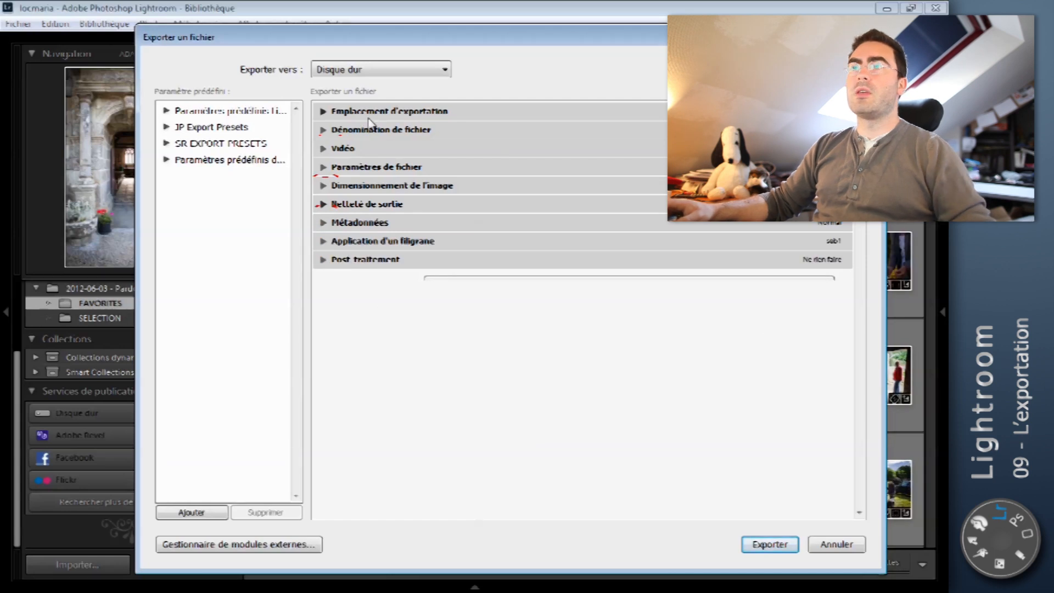
Try Courrier électronique as the export destination and switch back to Disque dur.
left_click(353, 70)
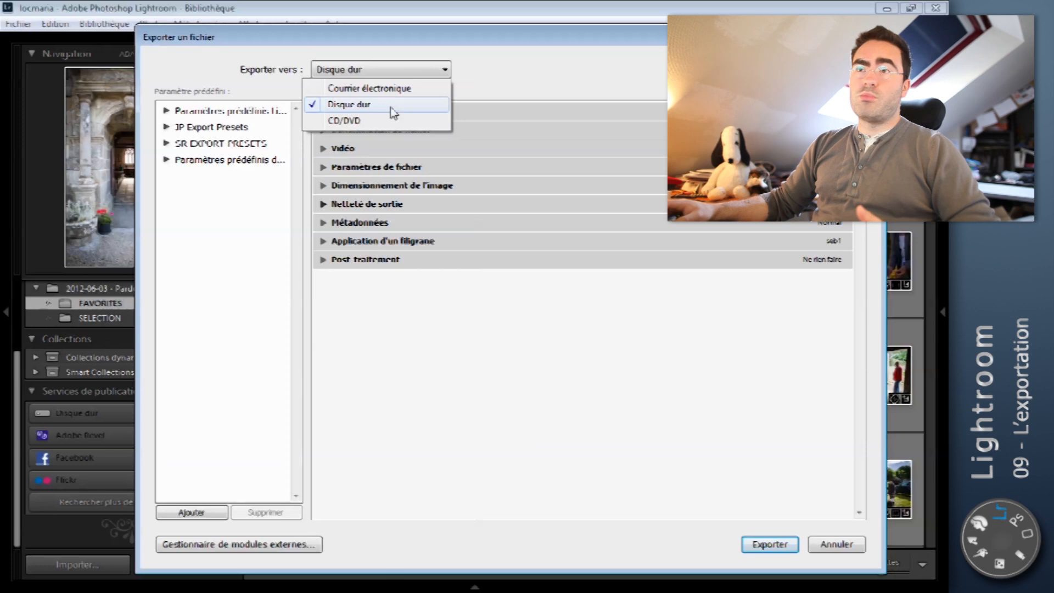
left_click(393, 89)
left_click(394, 75)
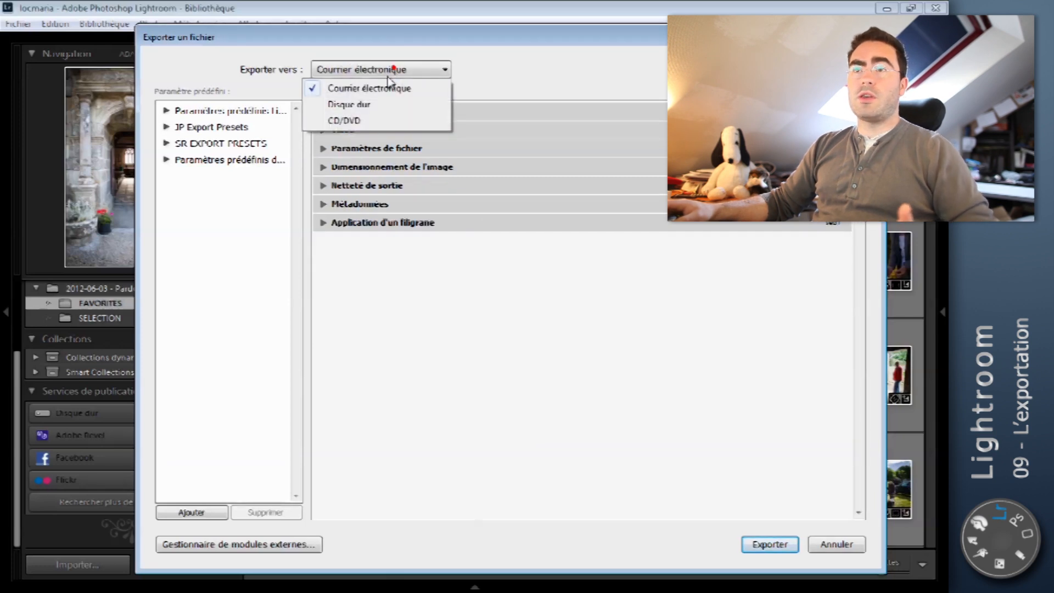
left_click(378, 104)
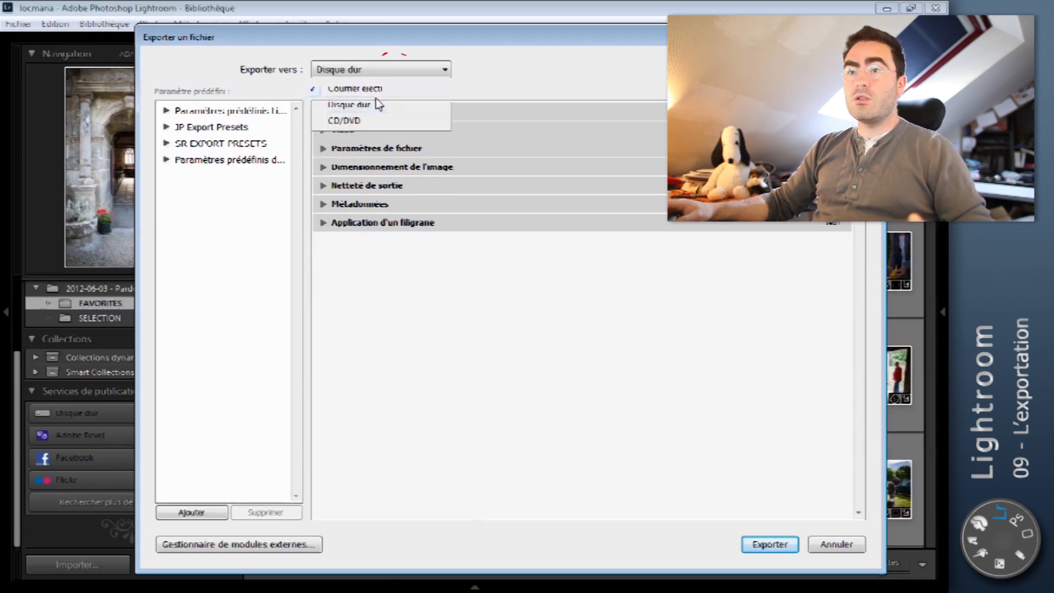
left_click(382, 75)
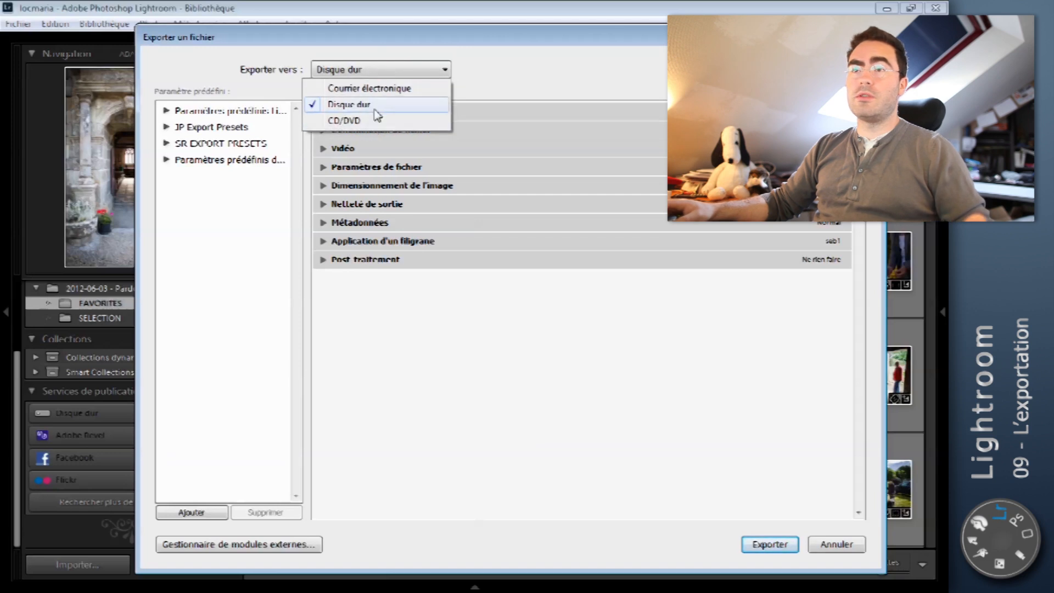
left_click(376, 108)
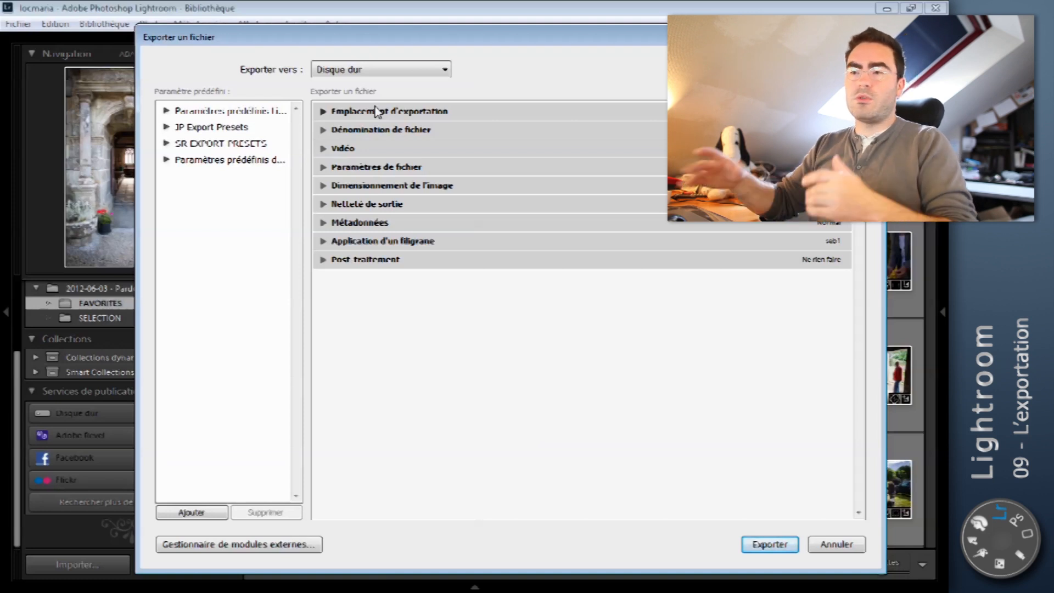
Set the export location to Dossier spécifique with the IPAD folder, and place the files in a subfolder named locmaria.
left_click(324, 112)
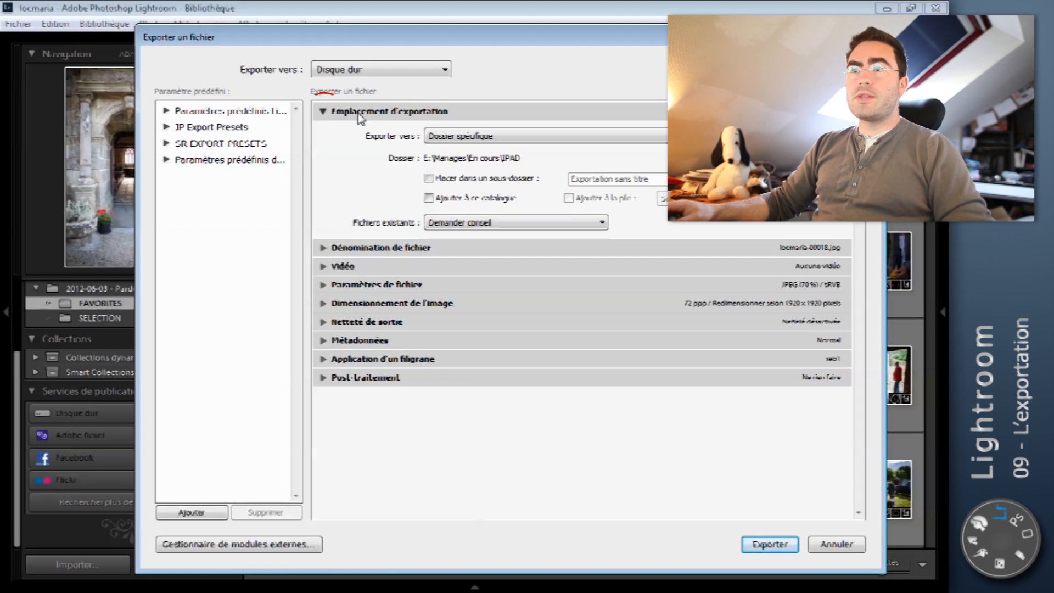
left_click(471, 141)
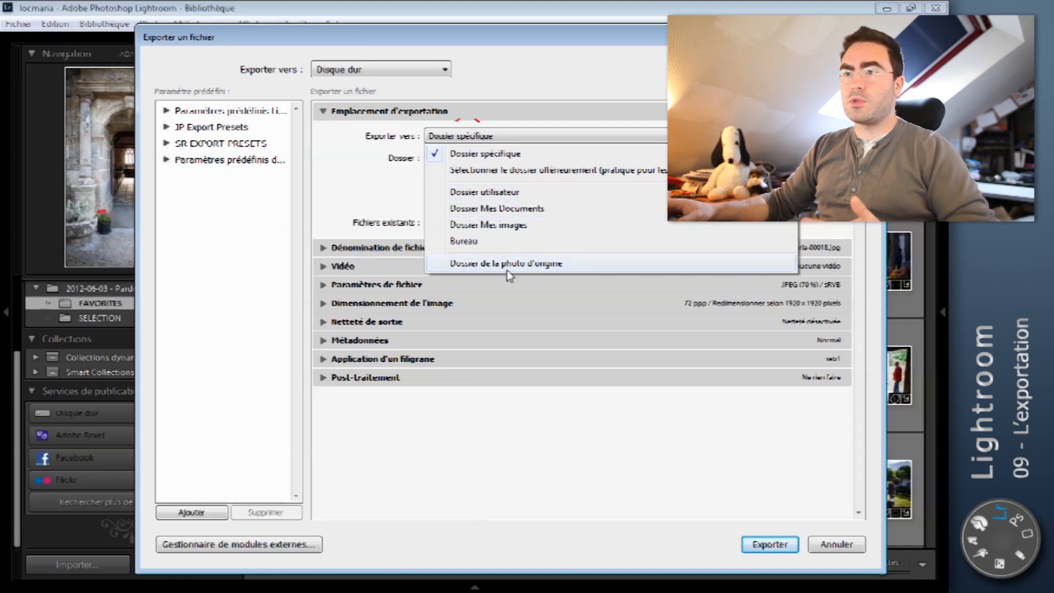
left_click(506, 157)
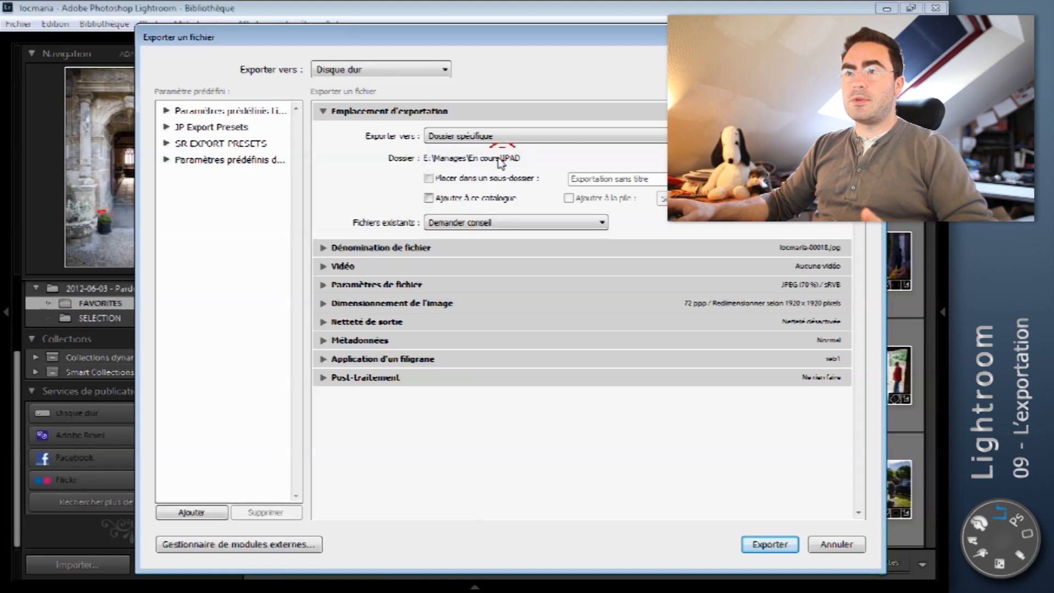
left_click(686, 158)
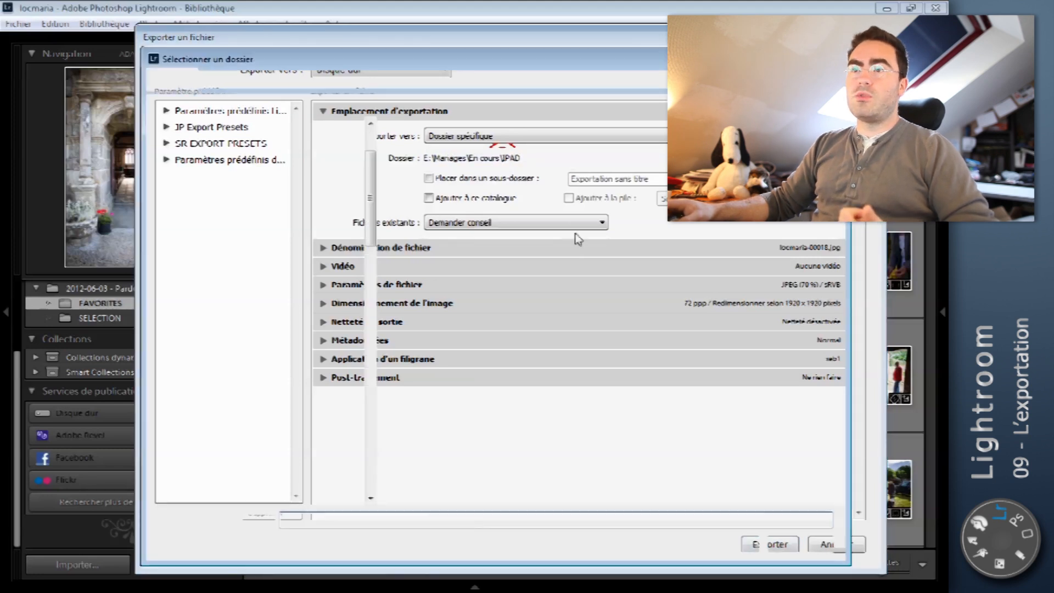
key("Return")
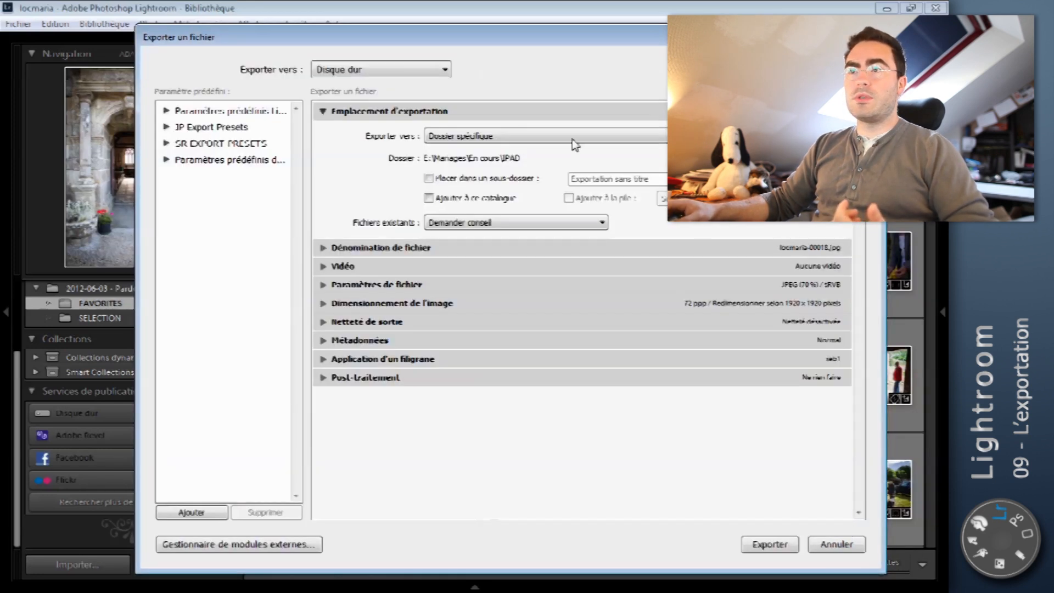
left_click(467, 179)
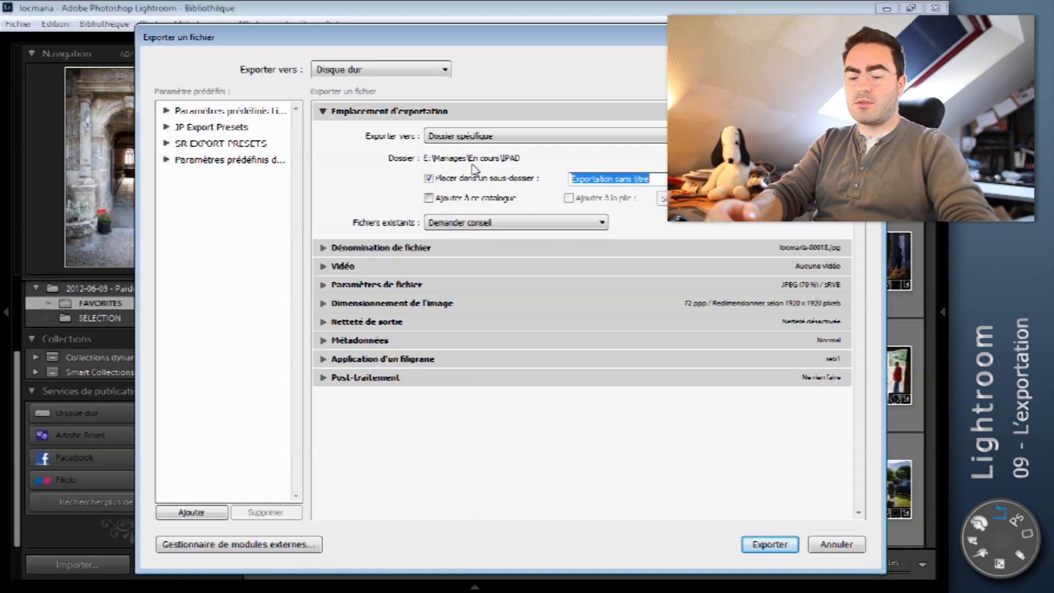
type("locmaria")
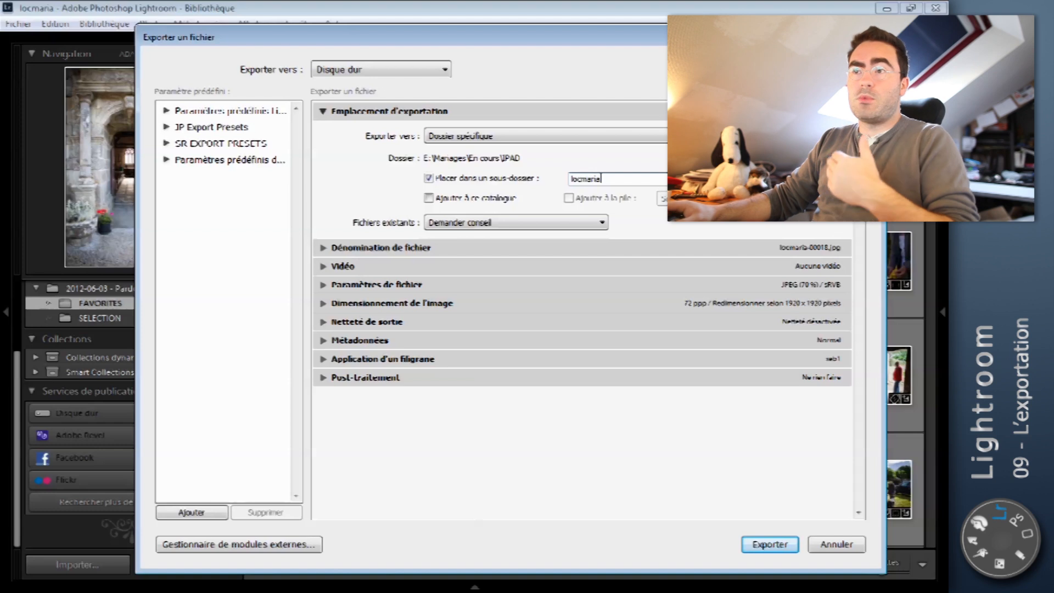
Leave Ajouter à ce catalogue off and use Demander conseil for existing files.
left_click(449, 198)
left_click(490, 201)
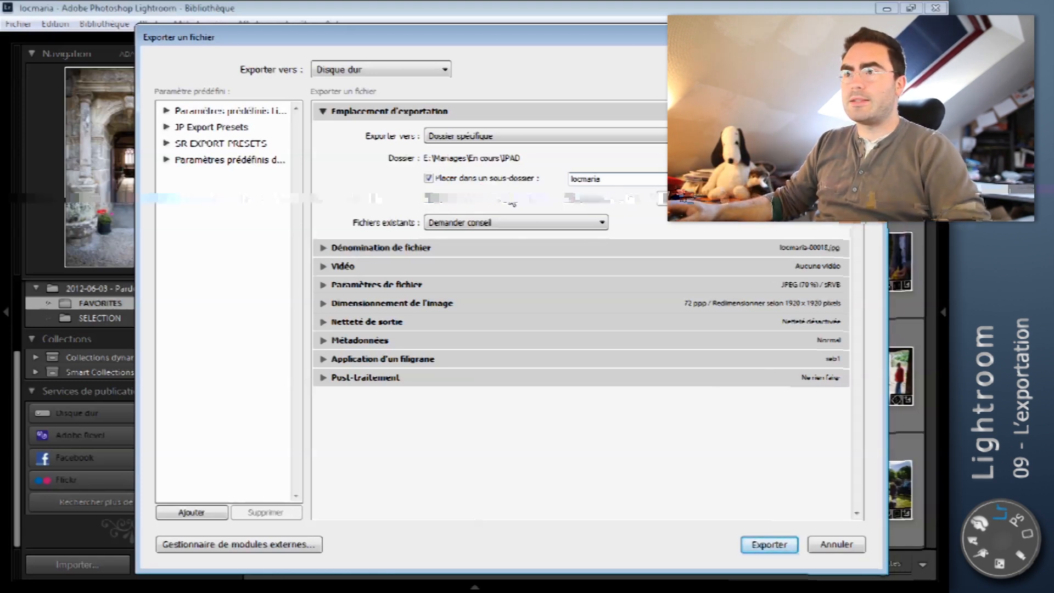
left_click(588, 222)
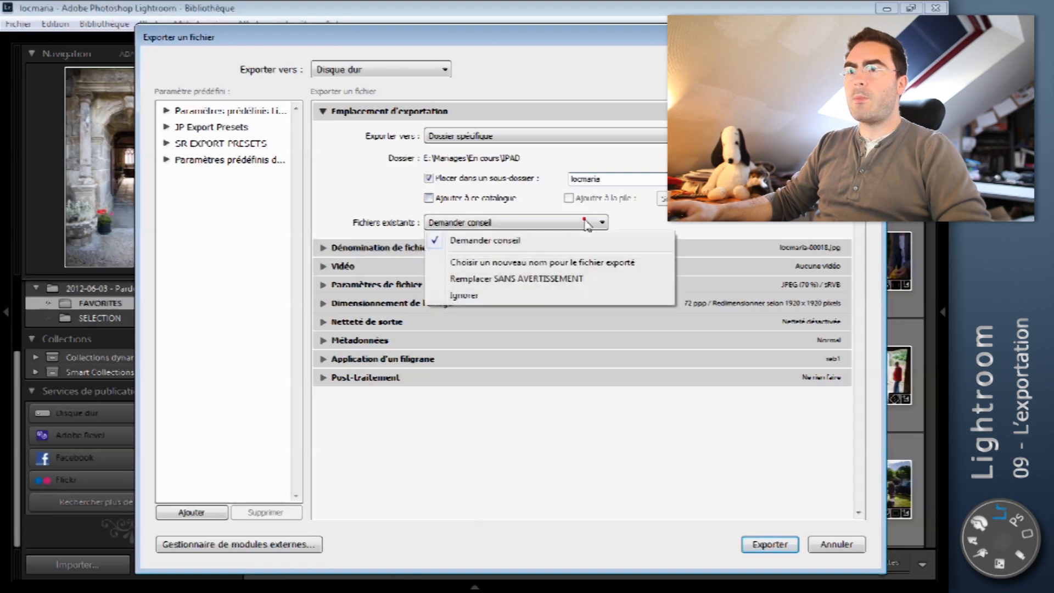
left_click(483, 238)
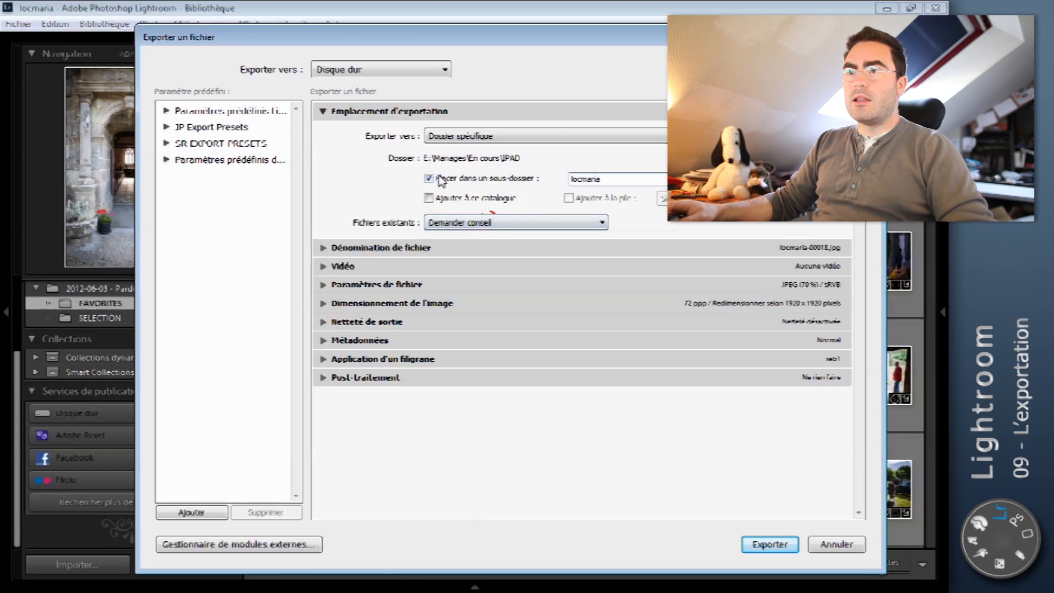
Collapse Emplacement d'exportation and enable Renommer en under Dénomination de fichier.
left_click(324, 112)
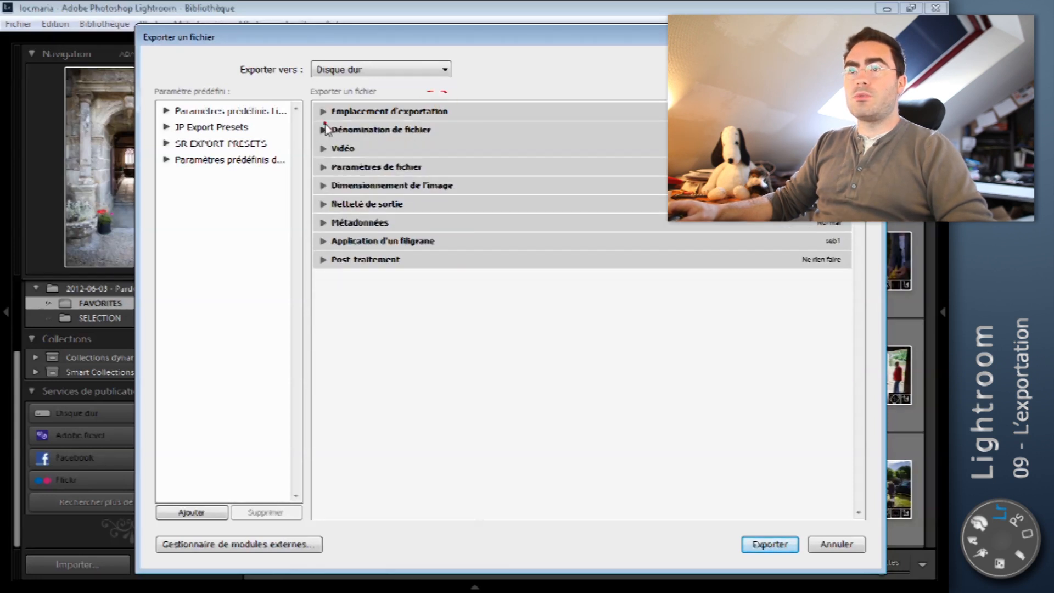
left_click(323, 130)
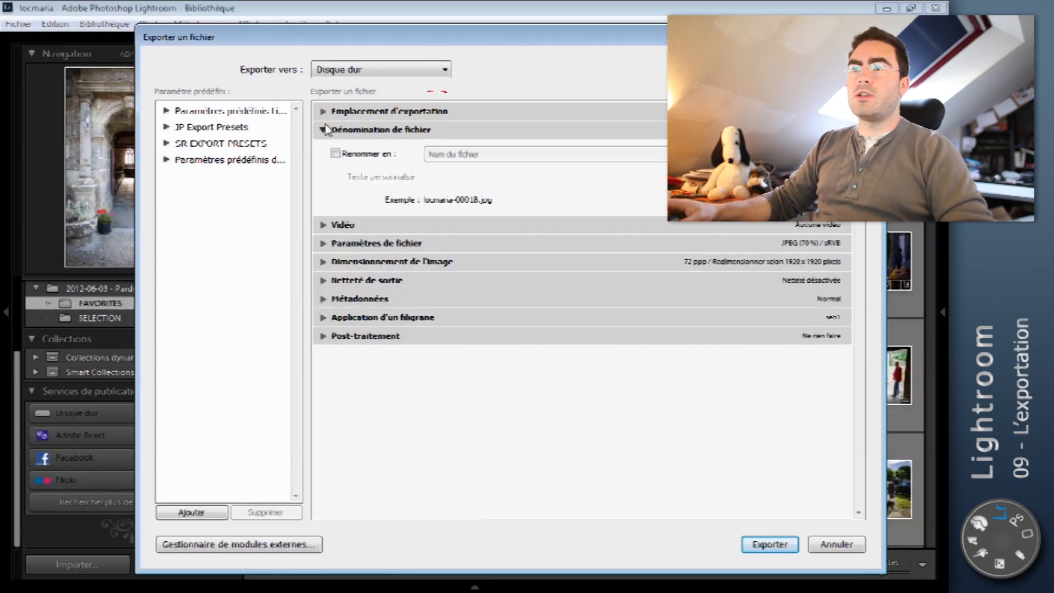
left_click(375, 155)
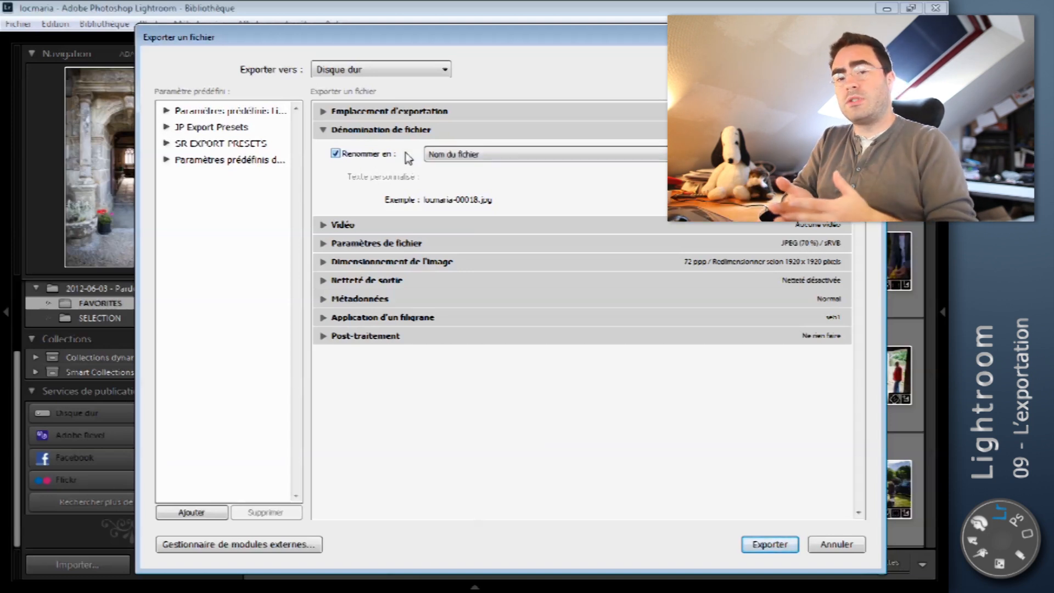
Try a file name template adding Suffixe numérique du nom de fichier, Nº d'image (00001) and Date (JJ Mois AAAA), and discard it.
left_click(505, 154)
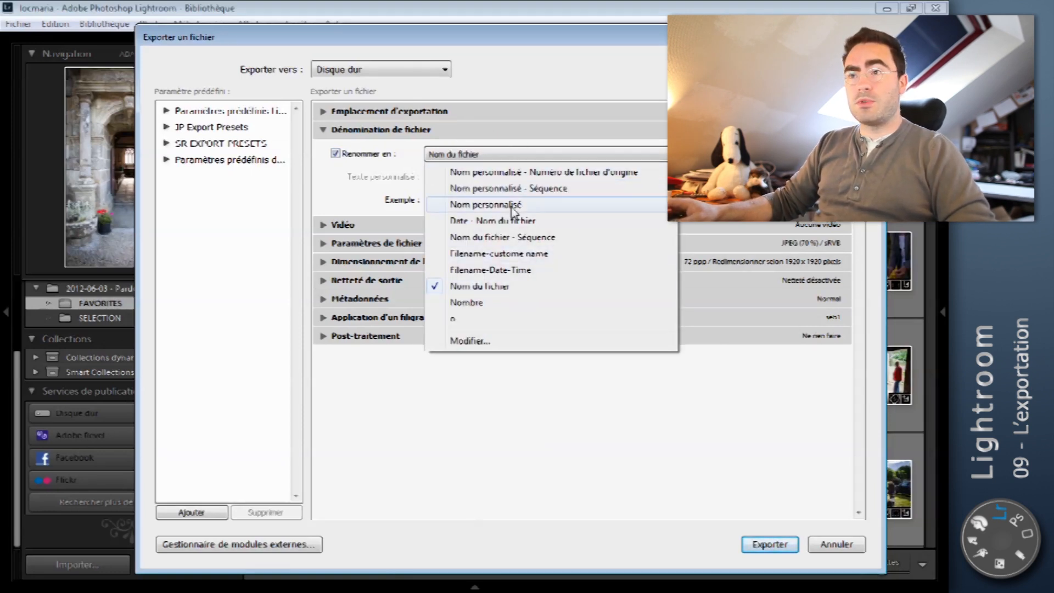
left_click(503, 341)
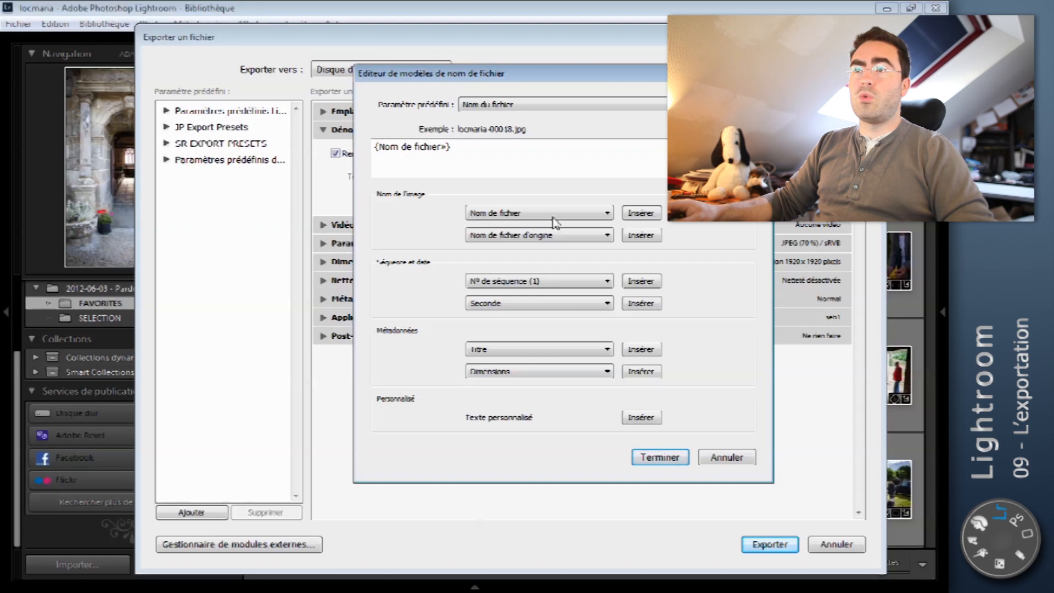
left_click_drag(493, 165, 267, 165)
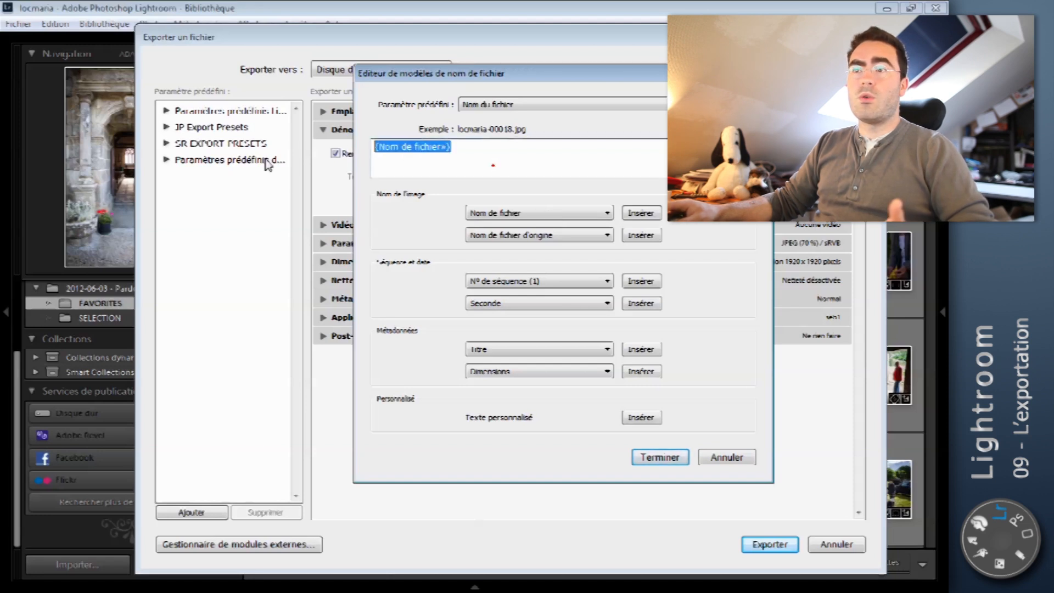
left_click(576, 213)
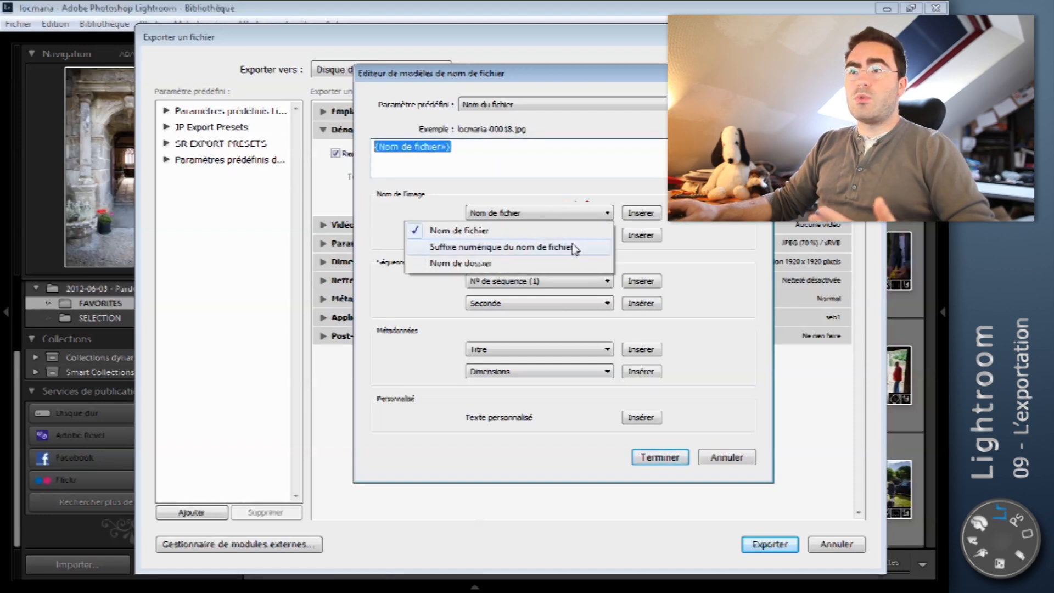
left_click(575, 248)
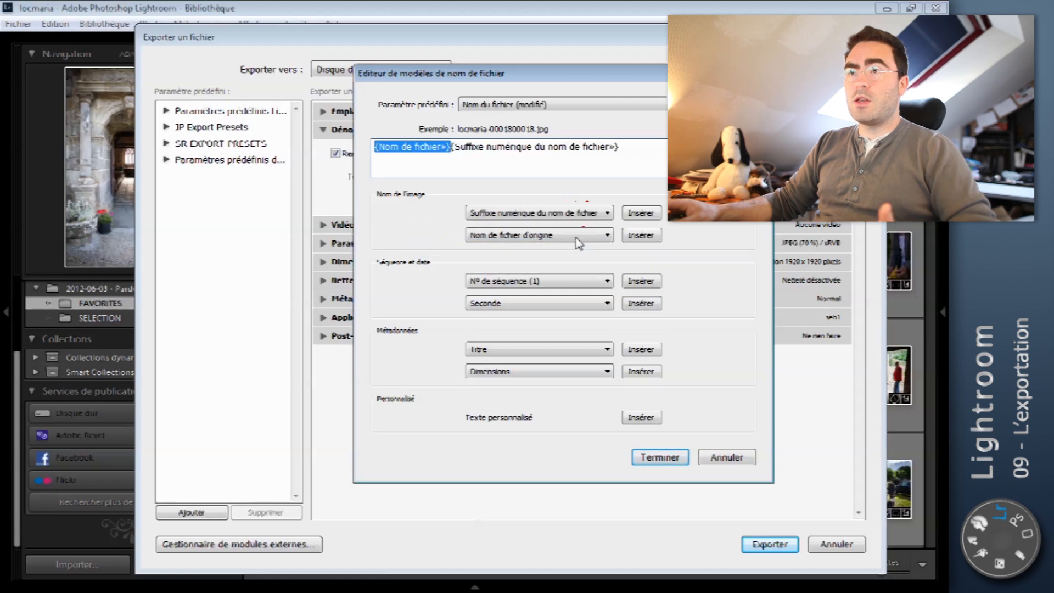
left_click(549, 281)
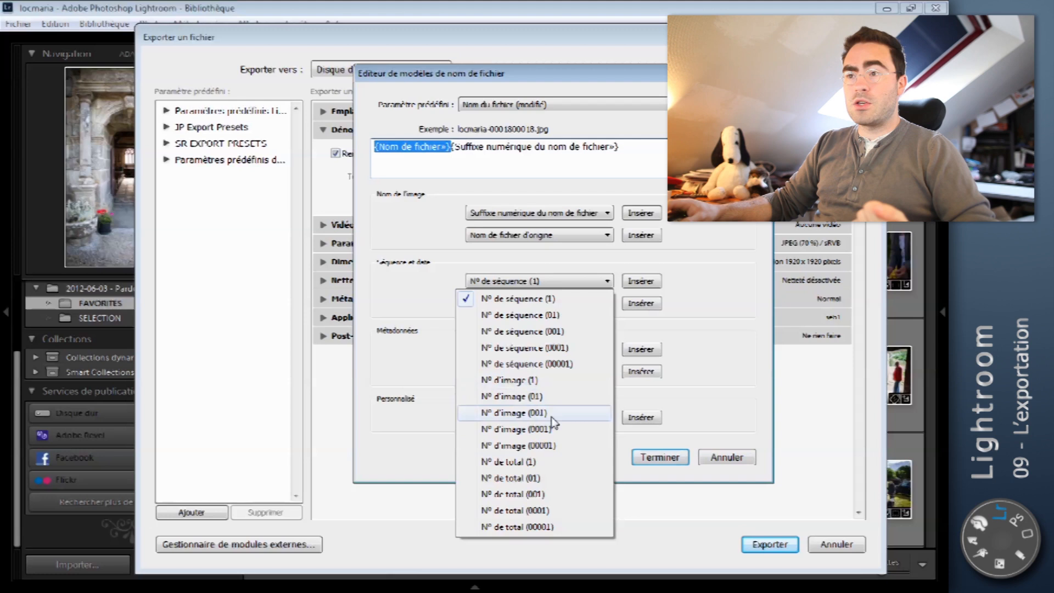
left_click(549, 445)
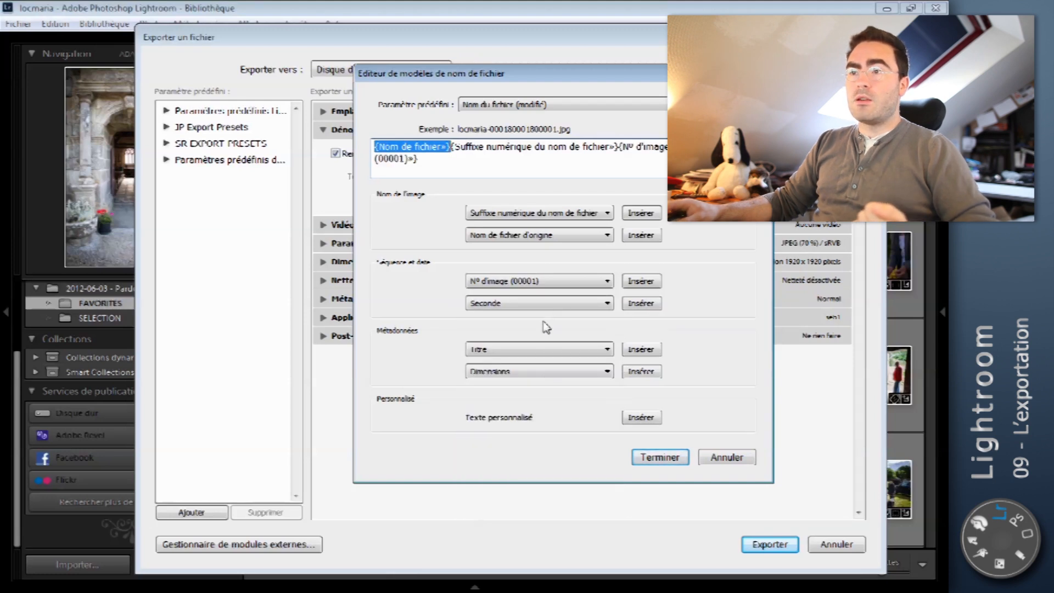
left_click(550, 300)
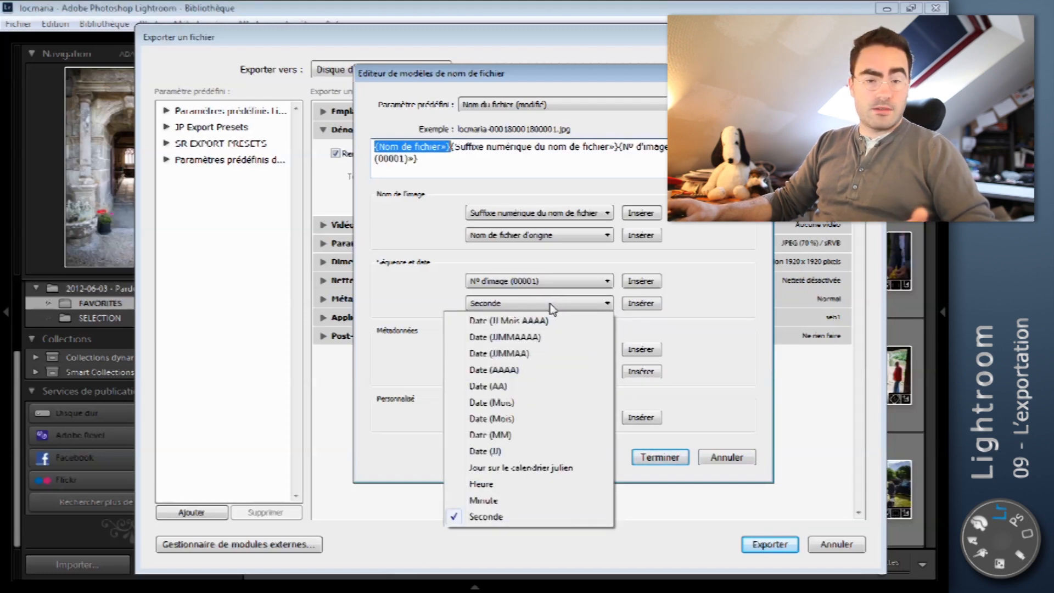
left_click(549, 320)
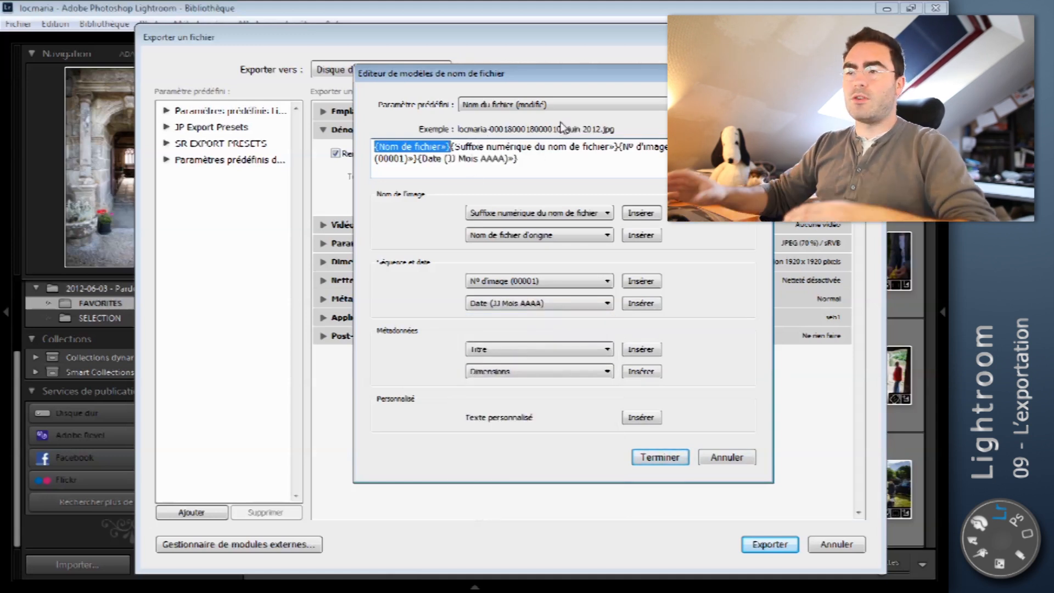
left_click(726, 457)
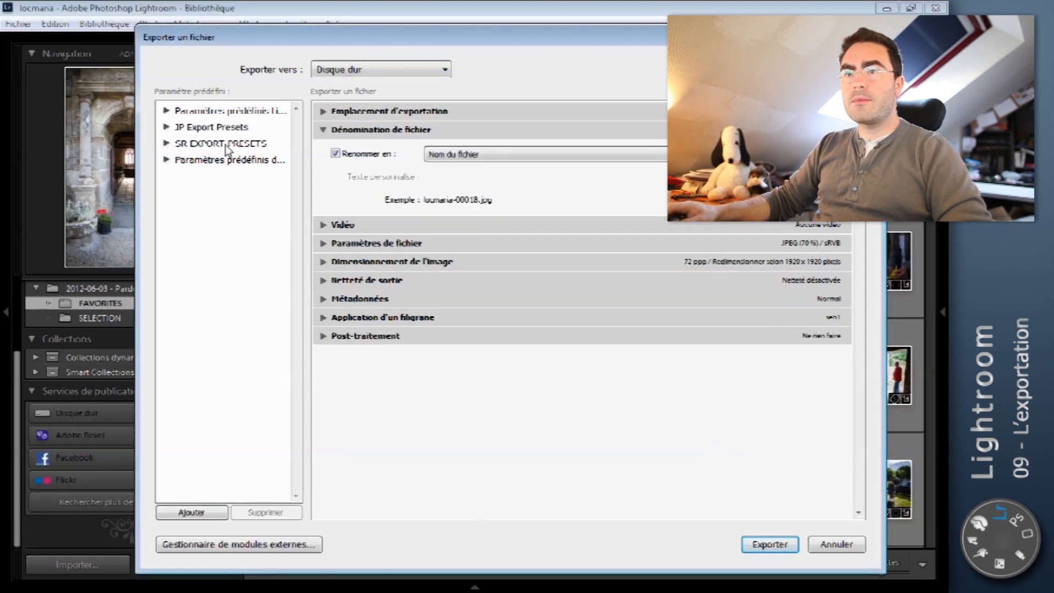
Collapse Dénomination de fichier and briefly inspect the Vidéo section, leaving it collapsed.
left_click(324, 130)
left_click(323, 148)
left_click(323, 150)
left_click(323, 149)
left_click(323, 149)
Examine the Format d'image choices under Paramètres de fichier, keeping JPEG.
left_click(323, 164)
left_click(513, 188)
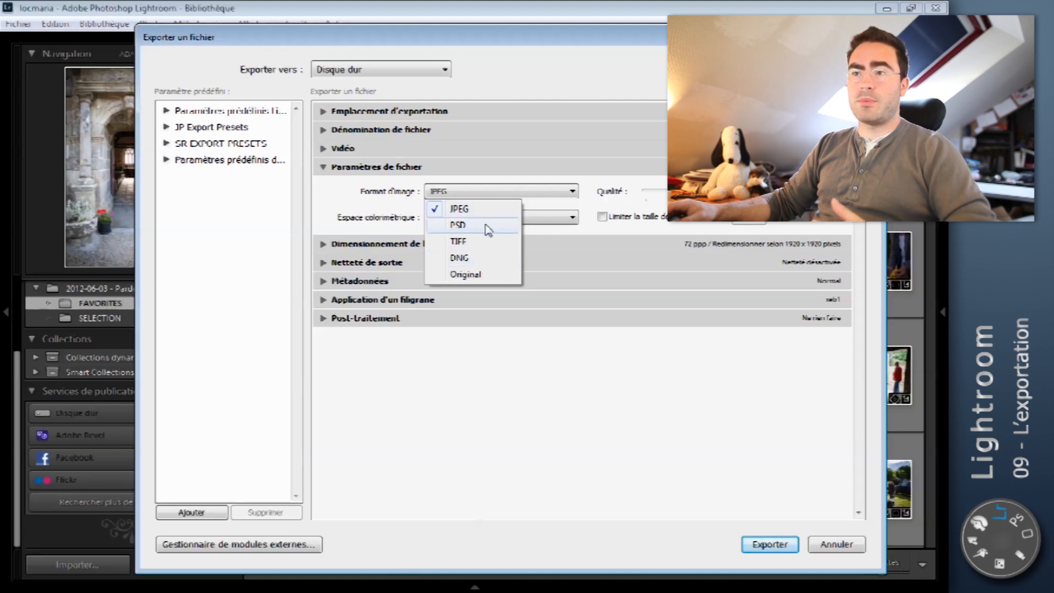
left_click(557, 189)
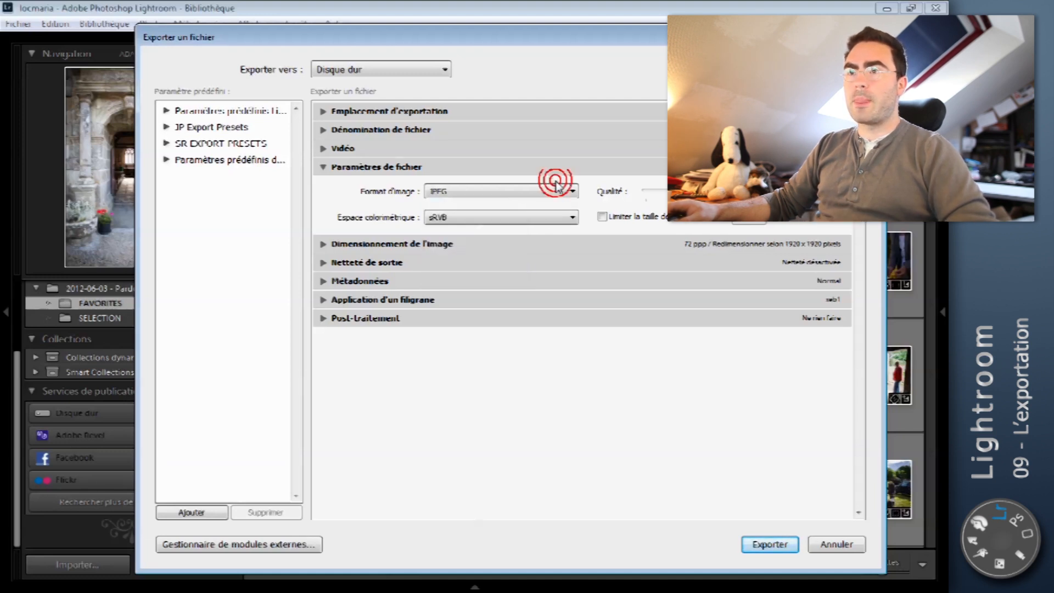
left_click(557, 189)
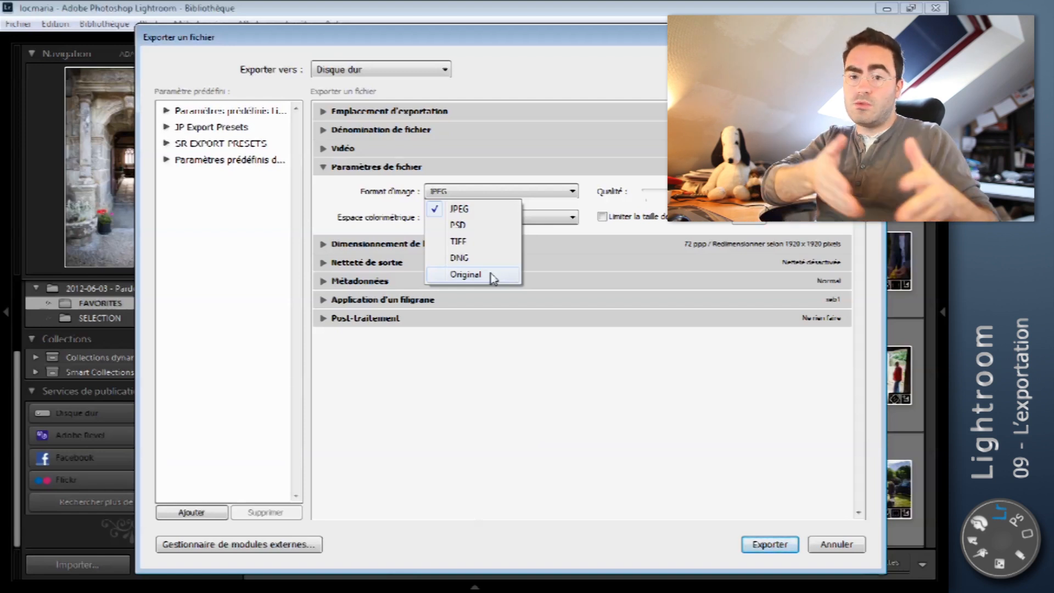
left_click(587, 180)
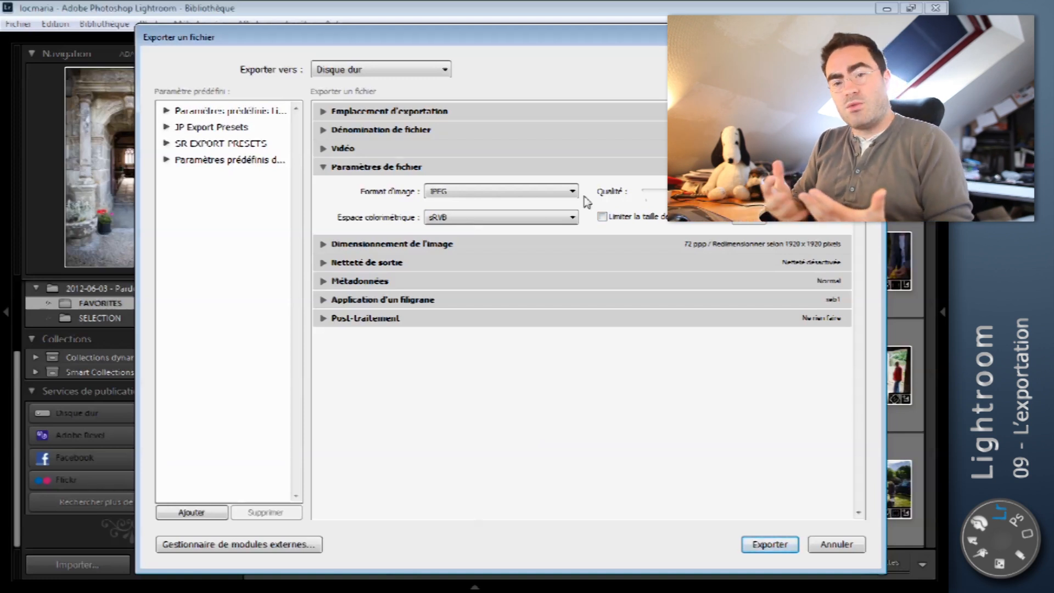
Try limiting the file size, turn the limit off again and view the colour space choices, keeping sRVB.
left_click(615, 217)
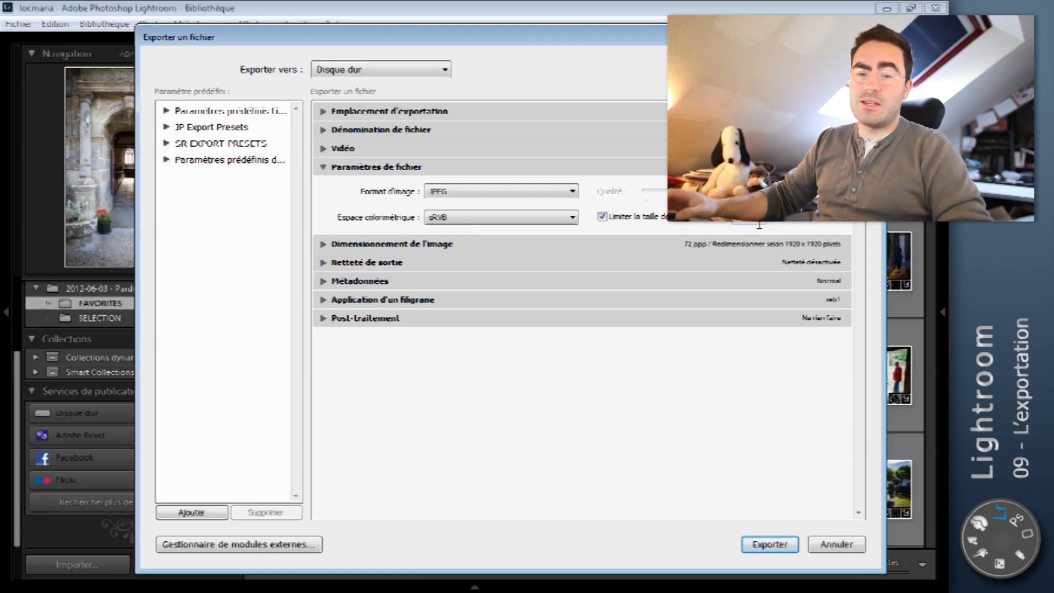
left_click(508, 220)
left_click(602, 216)
left_click(572, 218)
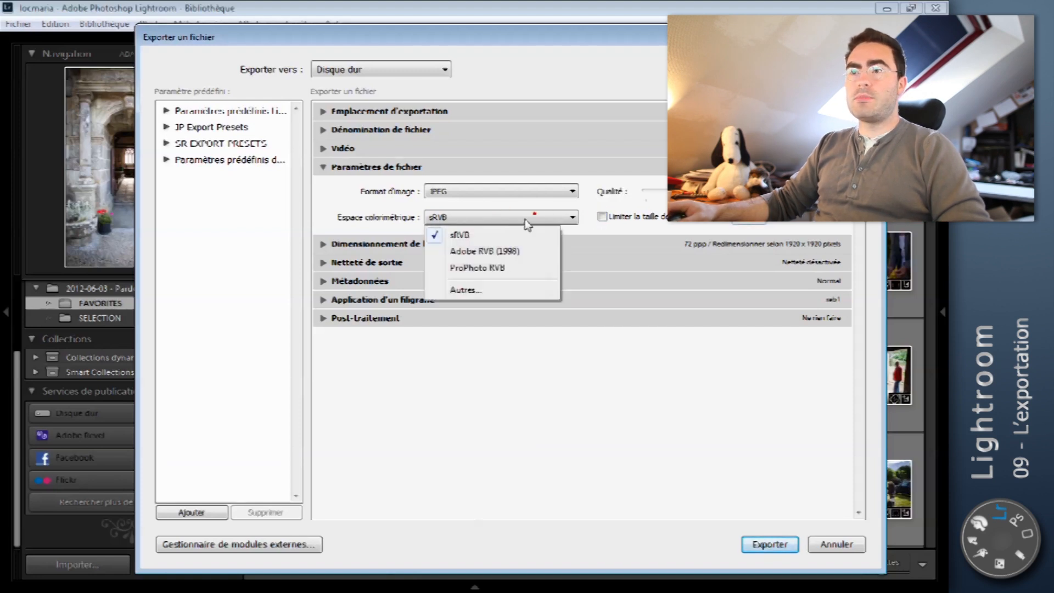
left_click(574, 217)
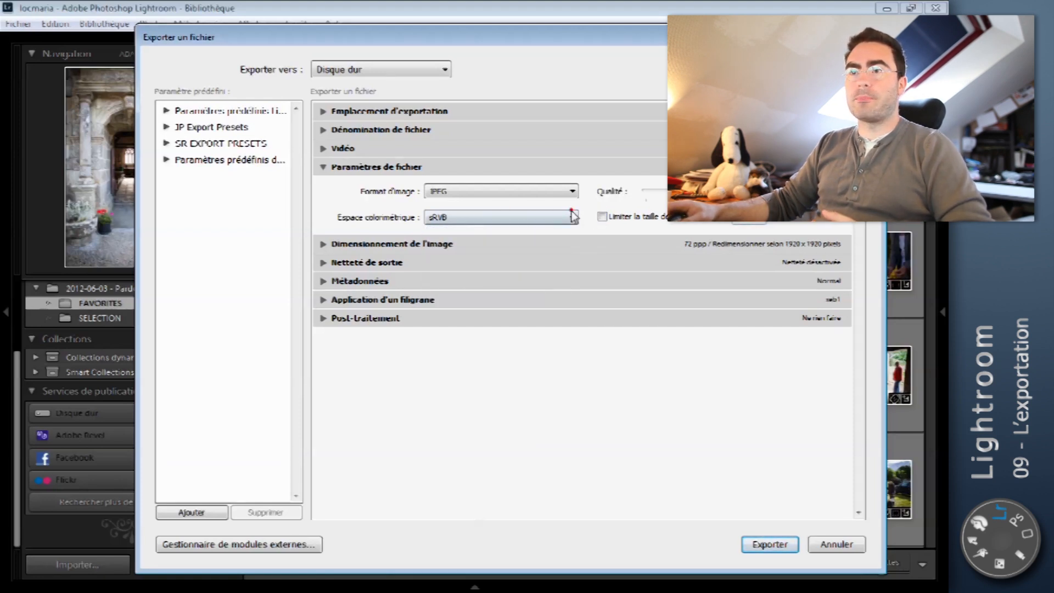
Collapse Paramètres de fichier, examine the resize modes, dimensions, units and resolution under Dimensionnement de l'image, and collapse that section.
left_click(323, 244)
left_click(323, 167)
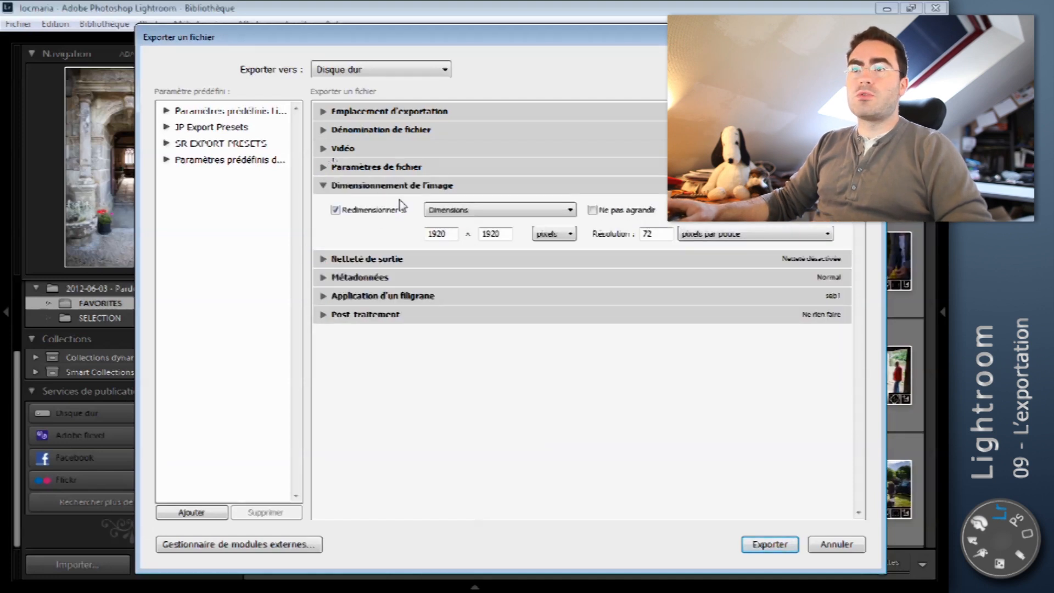
left_click(449, 211)
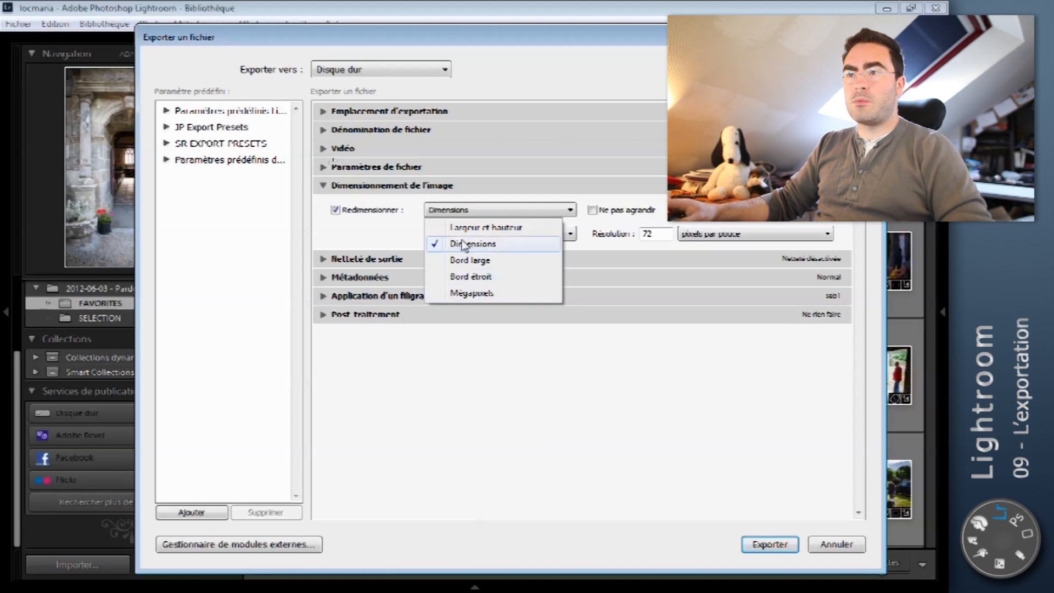
left_click(437, 234)
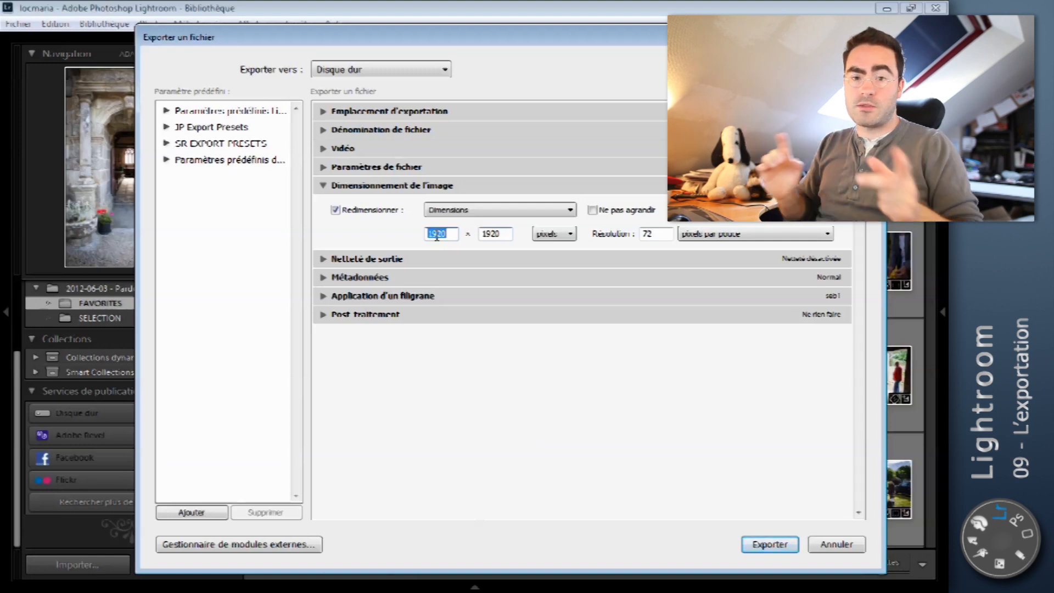
left_click(567, 231)
left_click(571, 236)
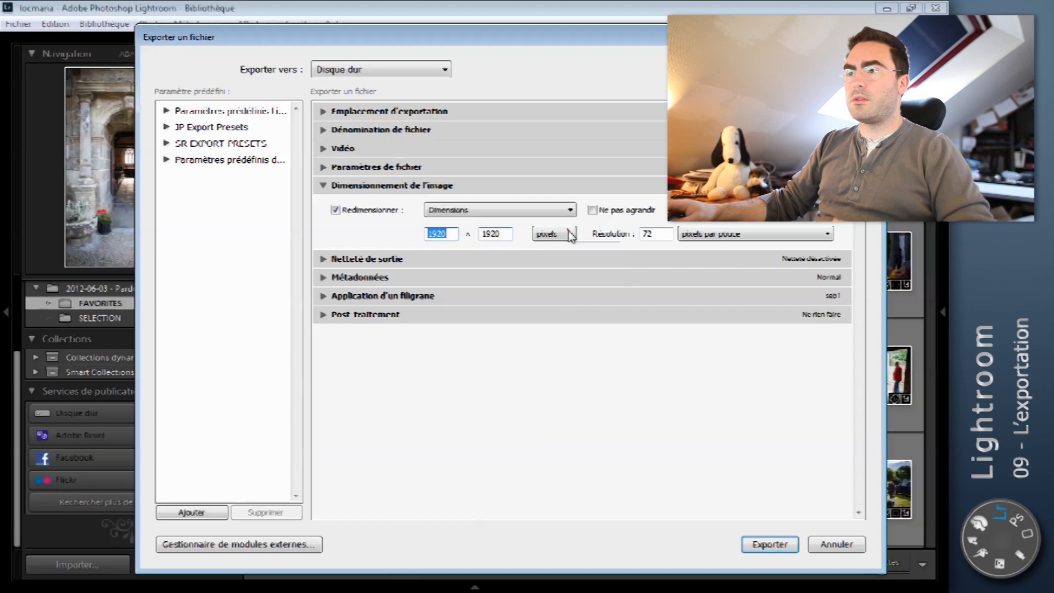
left_click(686, 237)
left_click(700, 235)
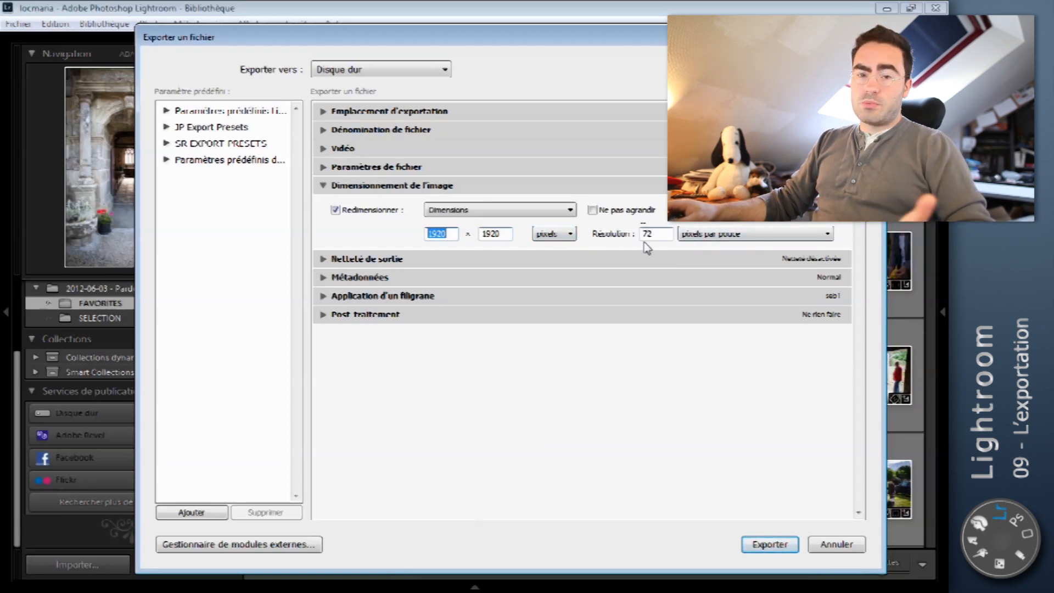
left_click(325, 185)
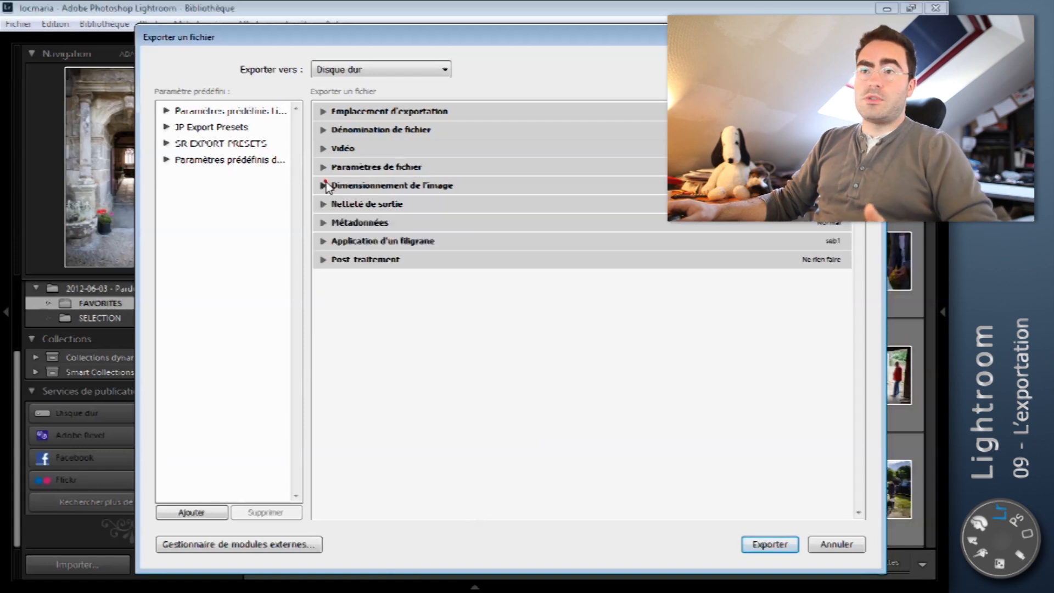
Enable output sharpening for Ecran under Netteté de sortie and collapse the section.
left_click(323, 205)
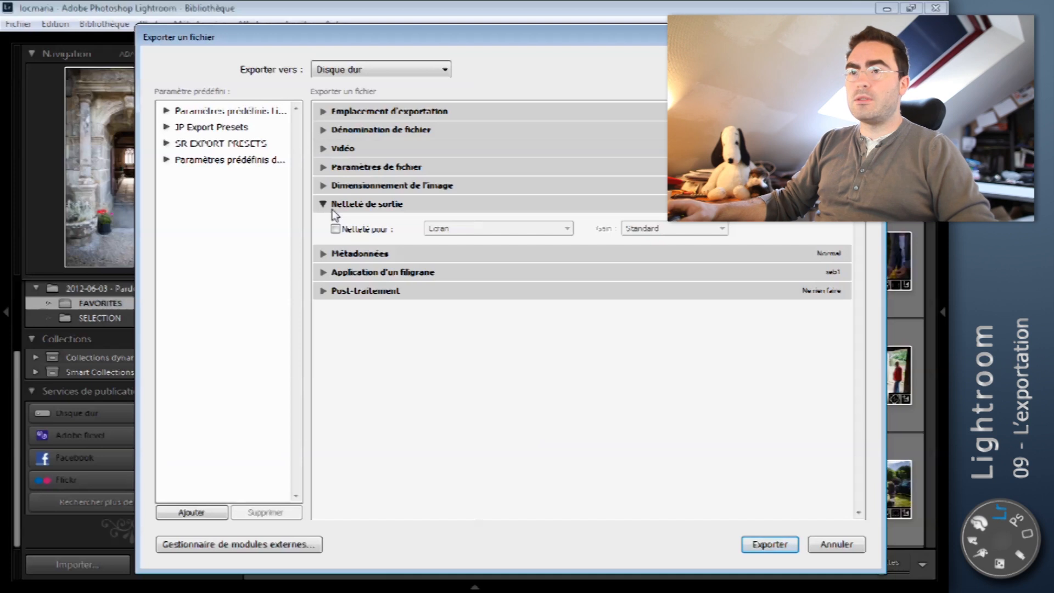
left_click(345, 229)
left_click(455, 228)
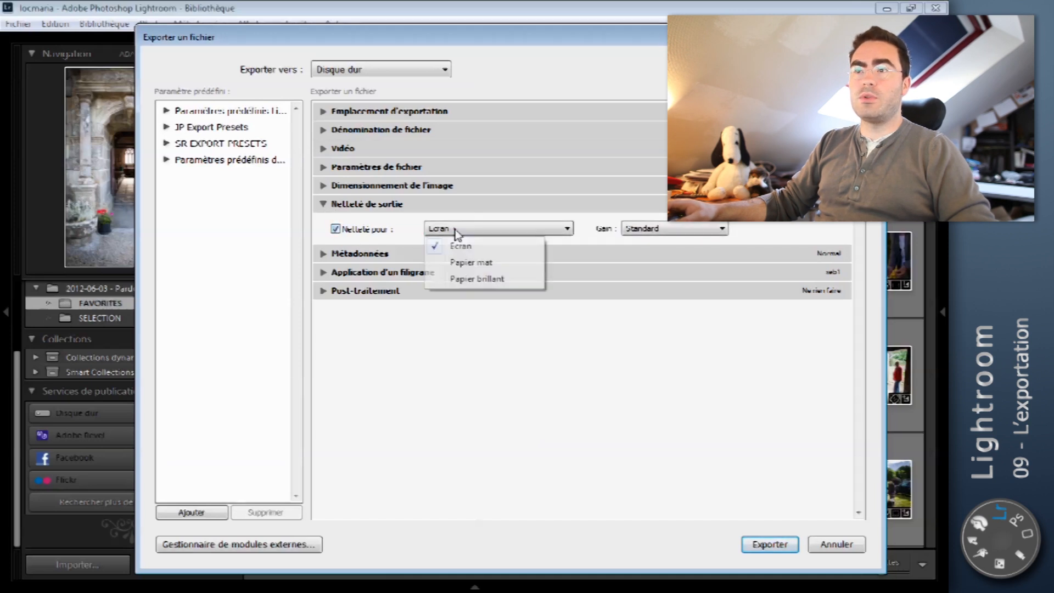
left_click(343, 222)
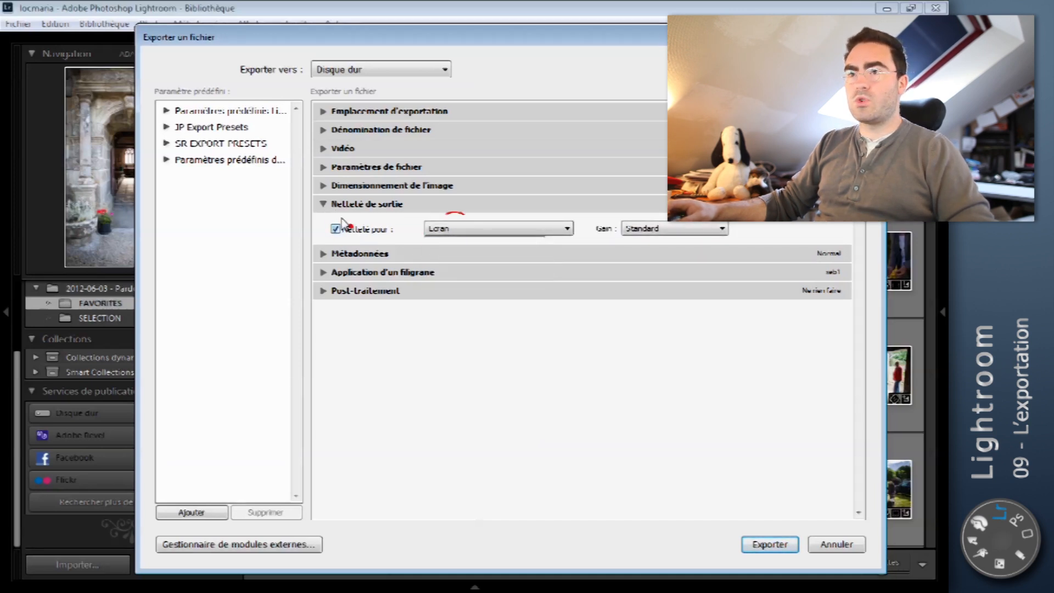
left_click(323, 205)
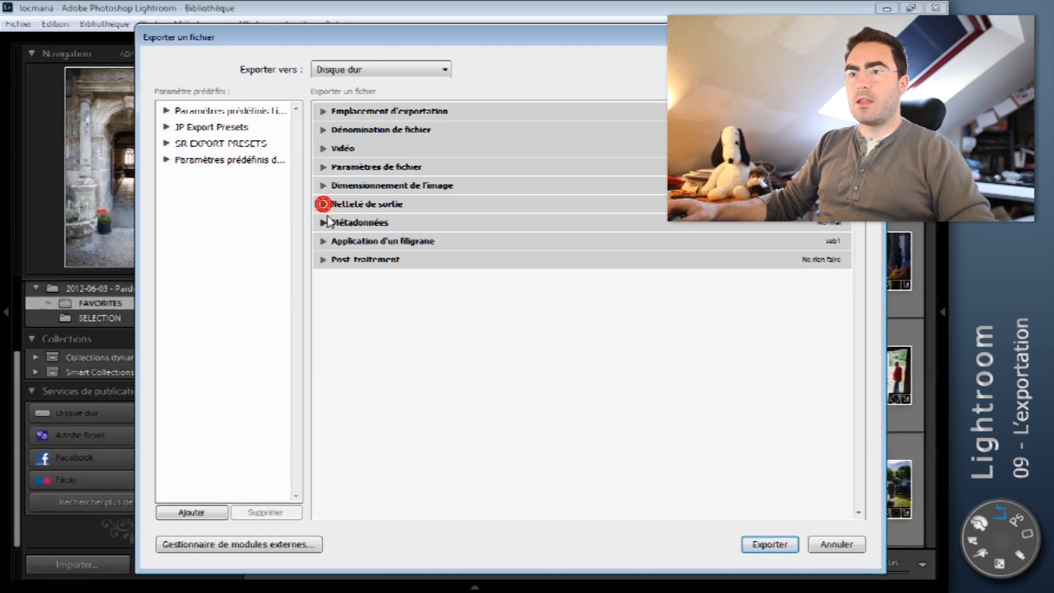
Examine the choices for which metadata to include under Métadonnées, keep Tout, and collapse the section.
left_click(323, 223)
left_click(466, 250)
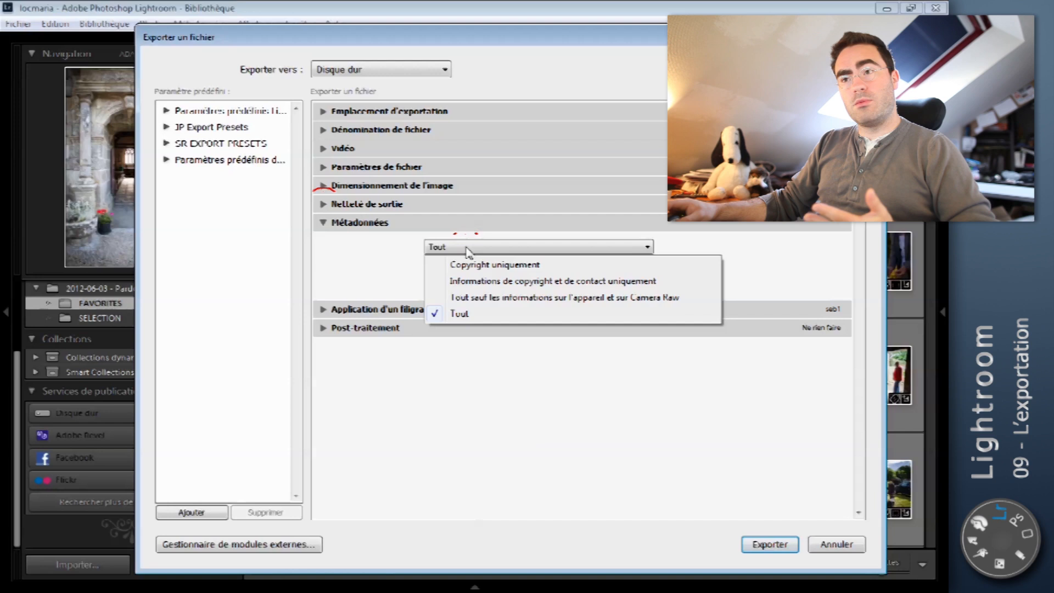
left_click(466, 248)
left_click(466, 247)
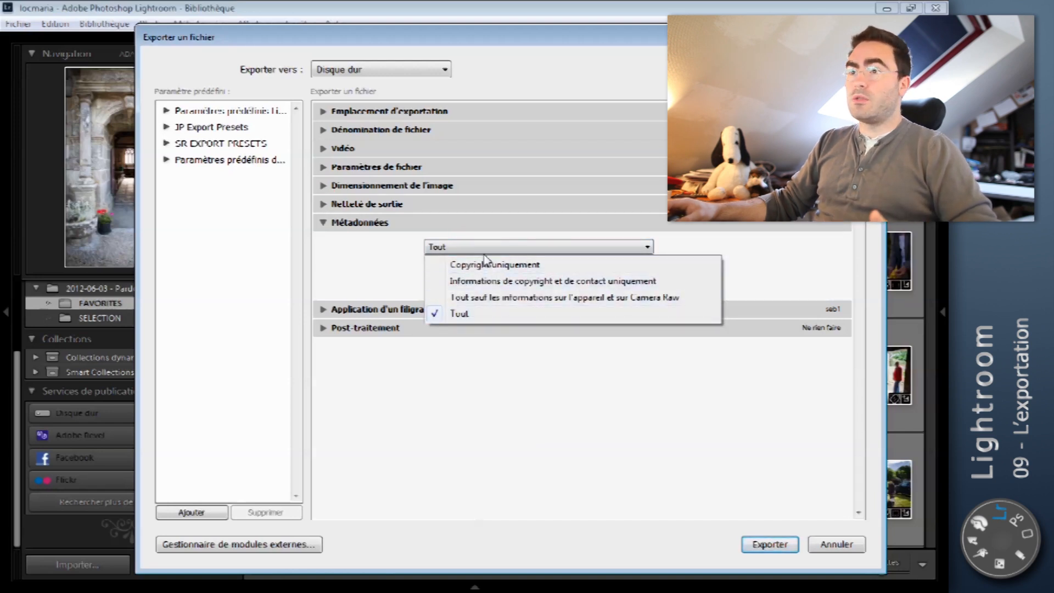
left_click(484, 252)
left_click(340, 223)
left_click(357, 242)
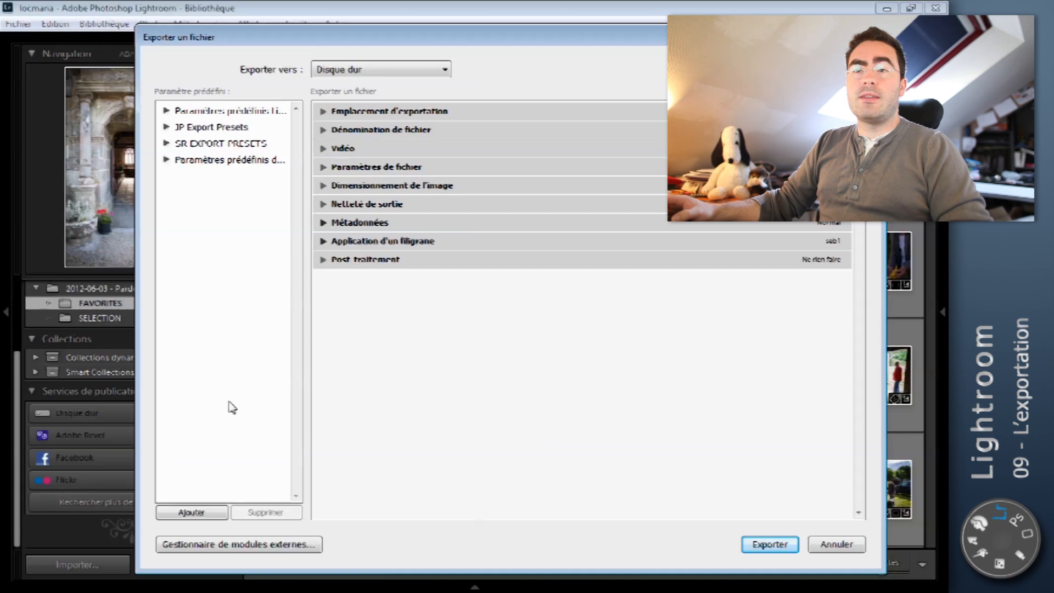
Expand the SR EXPORT PRESETS group and the last preset group to view their export presets.
left_click(166, 144)
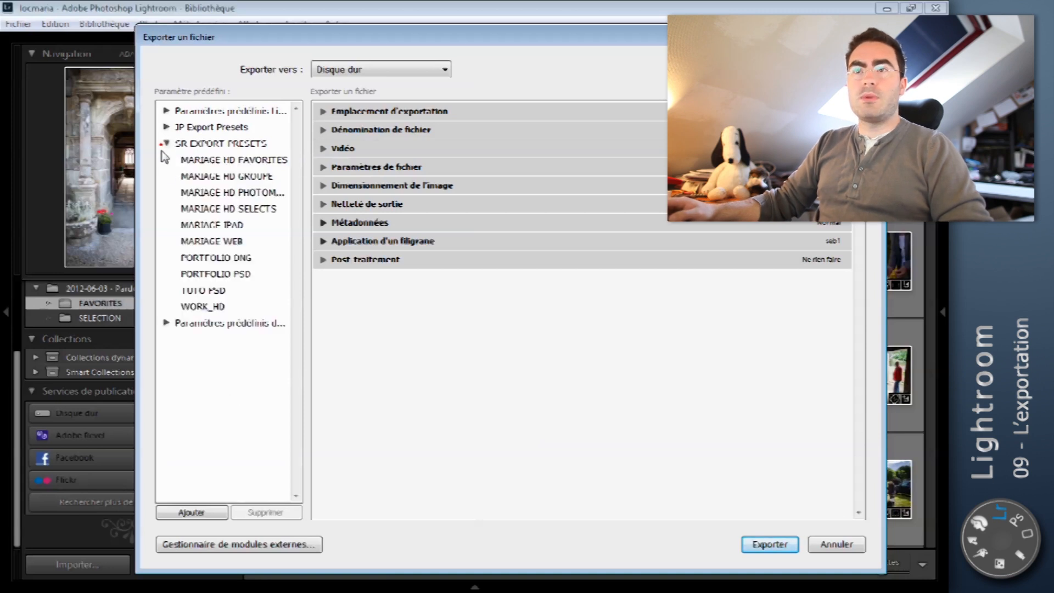
left_click(166, 324)
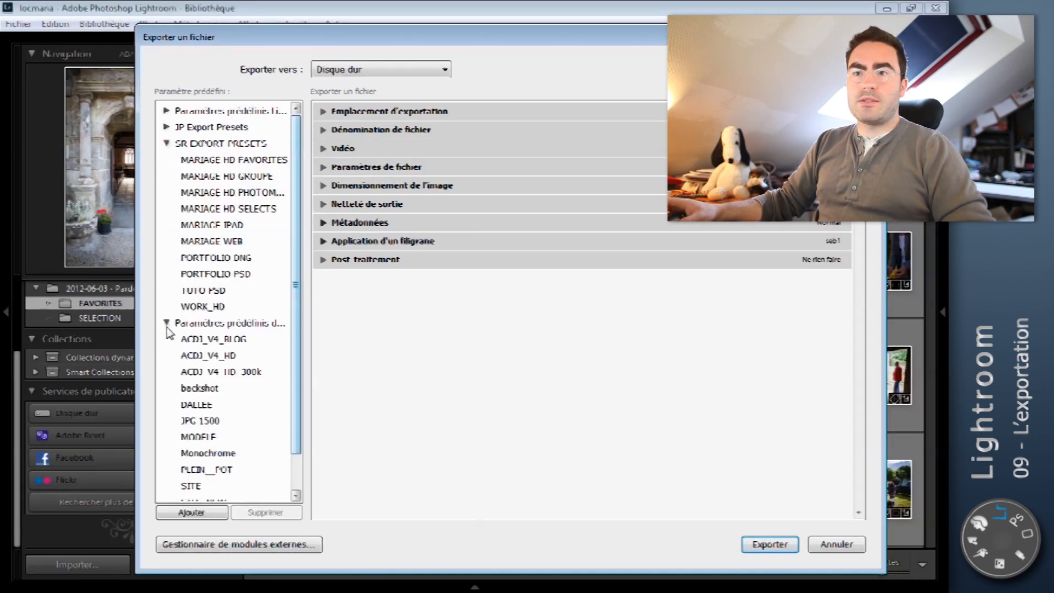
Look through the preset list and expand Emplacement d'exportation, Dénomination de fichier, Paramètres de fichier and Dimensionnement de l'image.
scroll(168, 333, "down", 2)
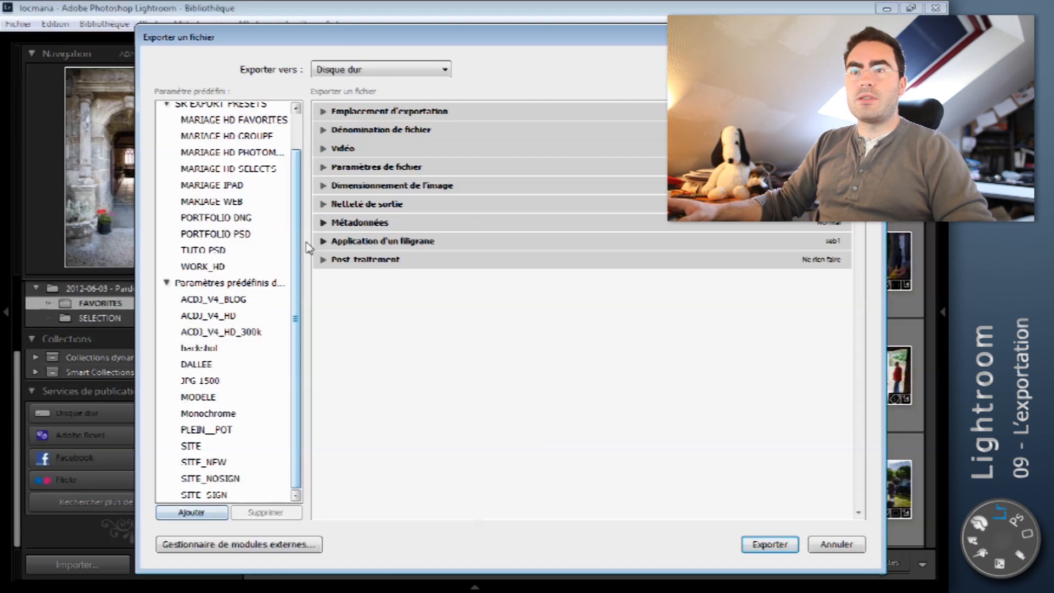
scroll(225, 247, "up", 2)
scroll(237, 249, "down", 2)
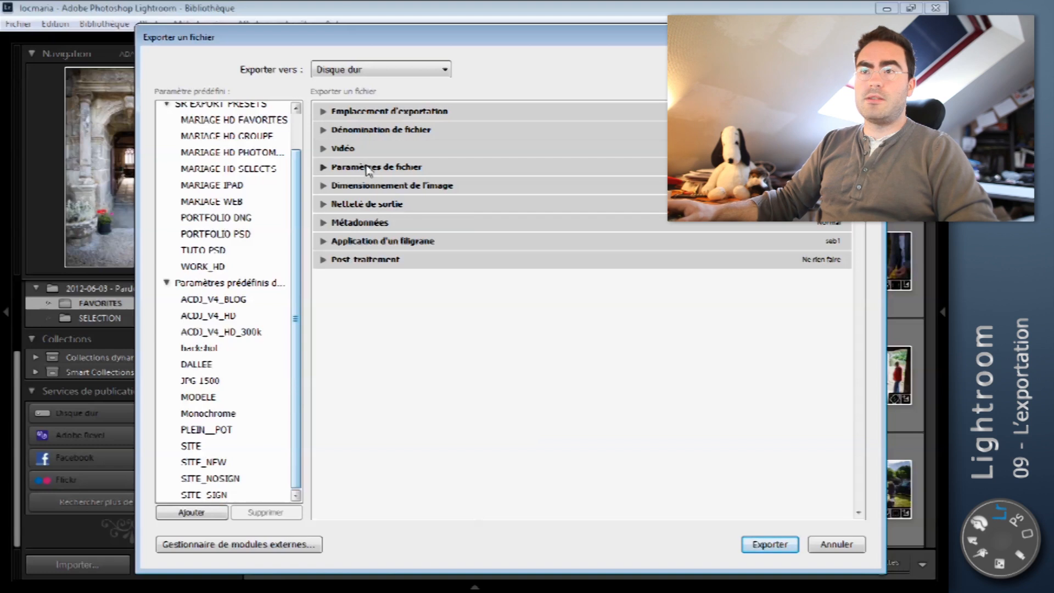
left_click(322, 111)
left_click(323, 247)
left_click(323, 361)
left_click(322, 438)
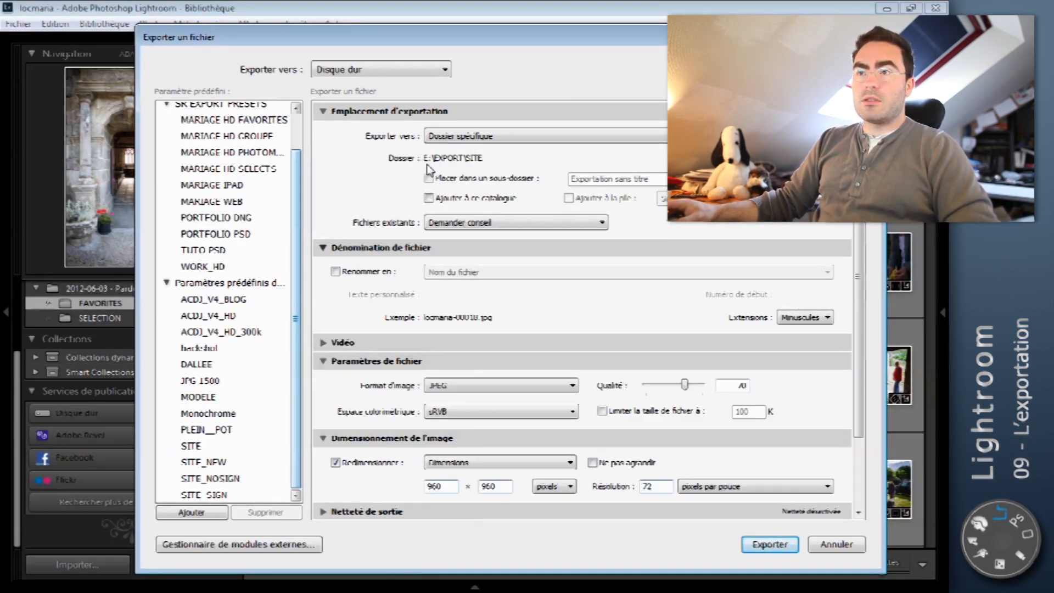
Enable Placer dans un sous-dossier, keep the resize unit as pixels, and set the watermark to Seb_2500.
left_click(455, 182)
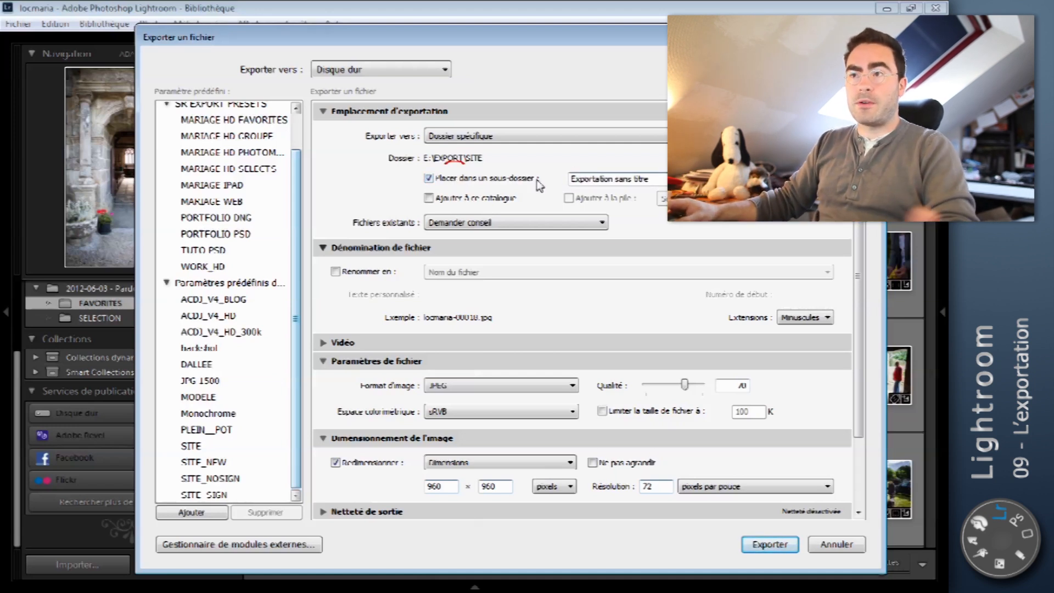
scroll(447, 237, "down", 2)
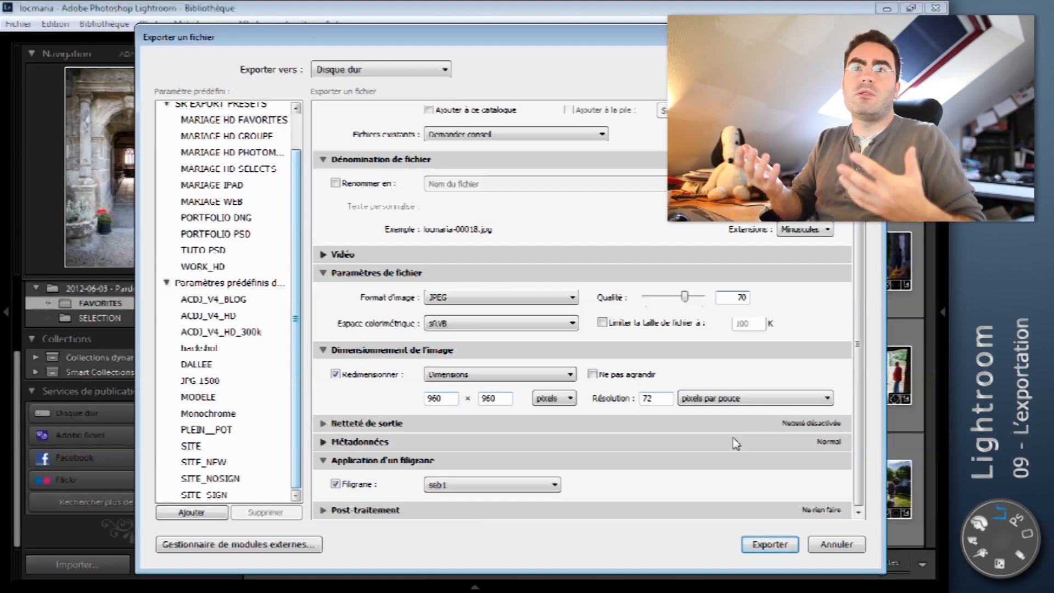
scroll(554, 398, "up", 1)
scroll(523, 422, "up", 3)
scroll(524, 422, "down", 3)
left_click(554, 399)
left_click(549, 415)
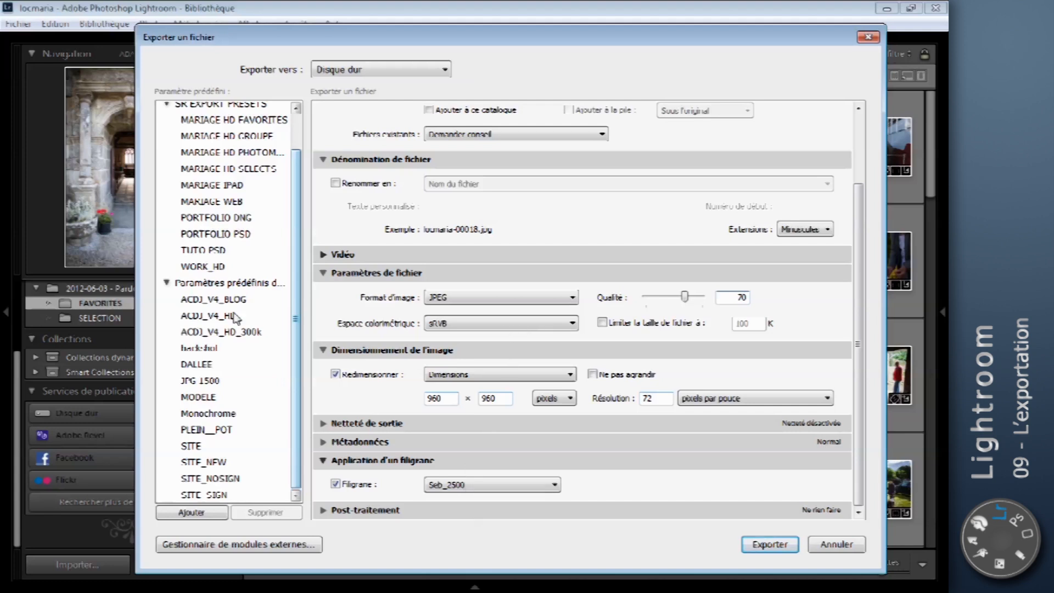
Load the PLEIN_POT user preset and examine its destination folder, file settings, image sizing and watermark options.
left_click(235, 429)
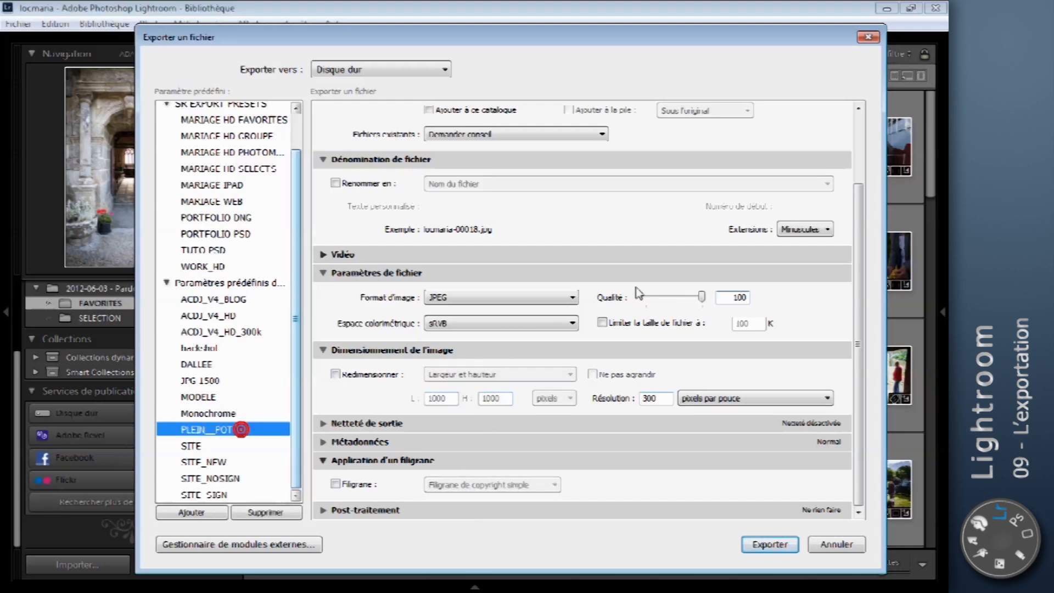
left_click_drag(860, 306, 870, 198)
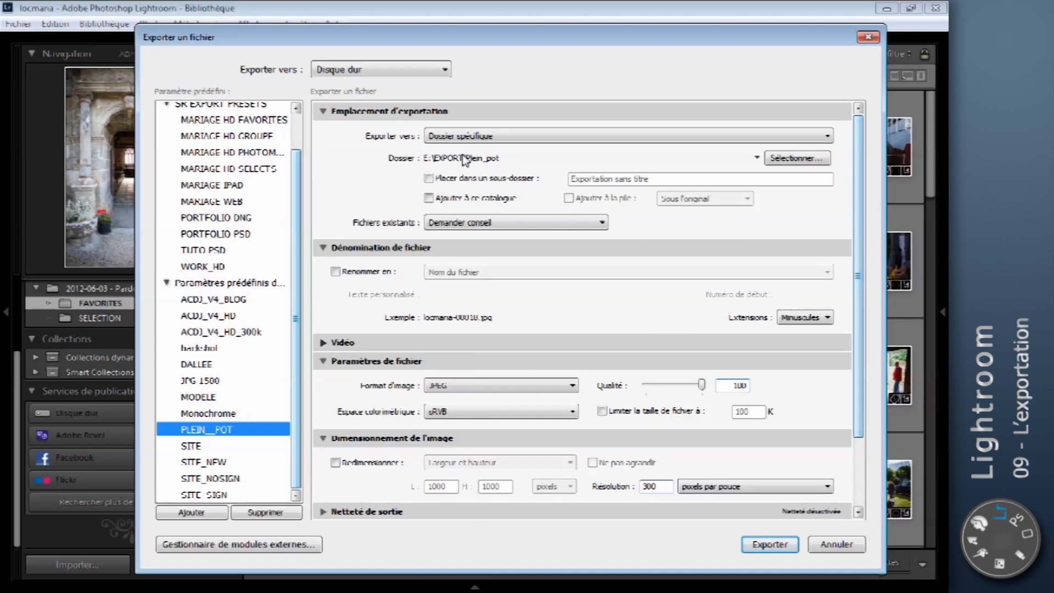
scroll(867, 192, "down", 3)
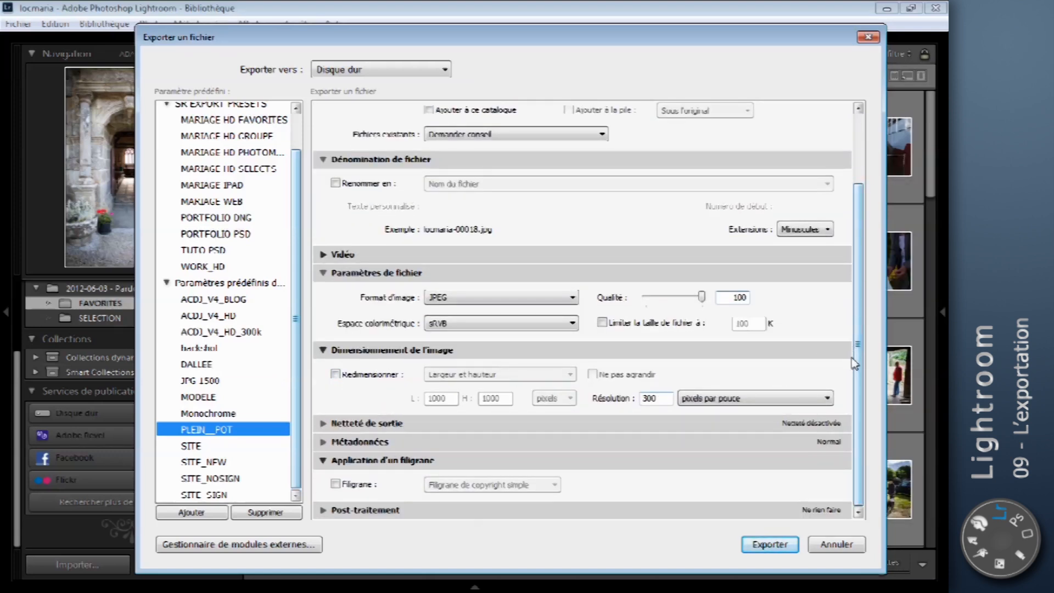
scroll(854, 364, "up", 2)
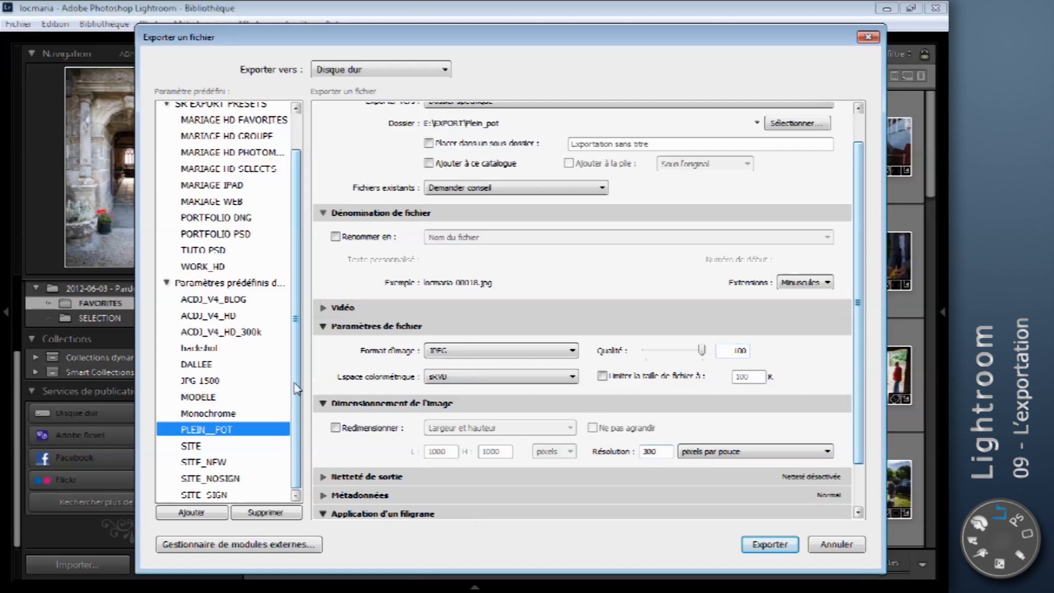
left_click_drag(296, 387, 295, 372)
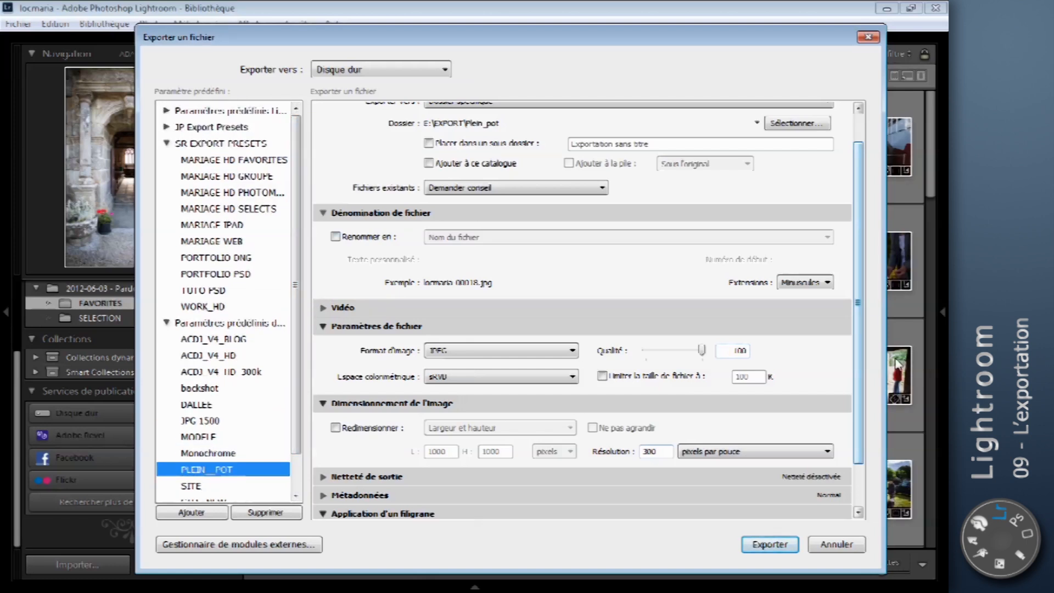
scroll(859, 378, "up", 1)
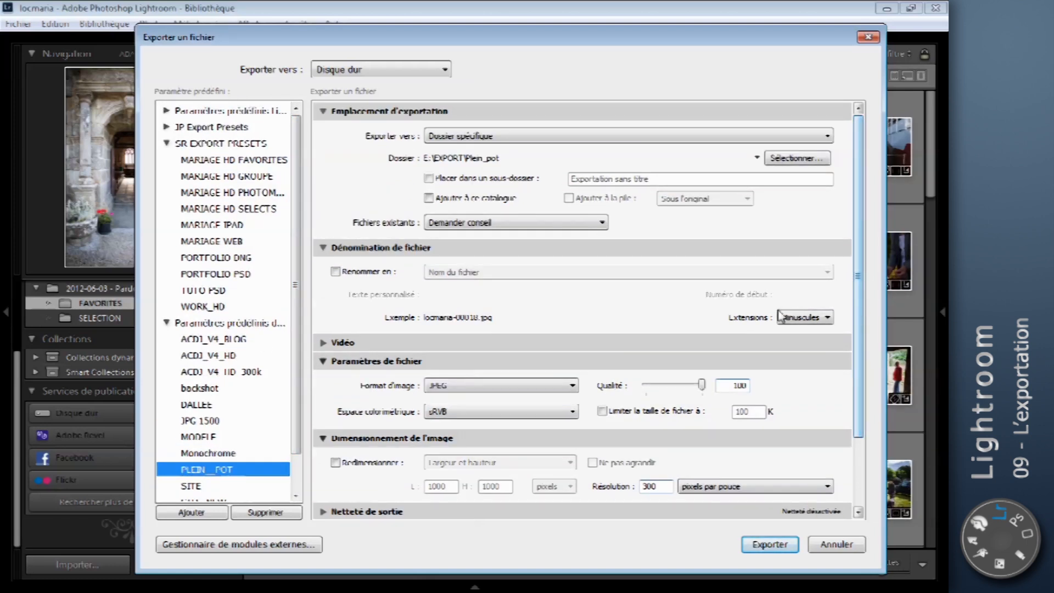
Collapse the user preset group and load the MARIAGE HD FAVORITES preset from SR EXPORT PRESETS.
left_click(165, 325)
left_click(166, 323)
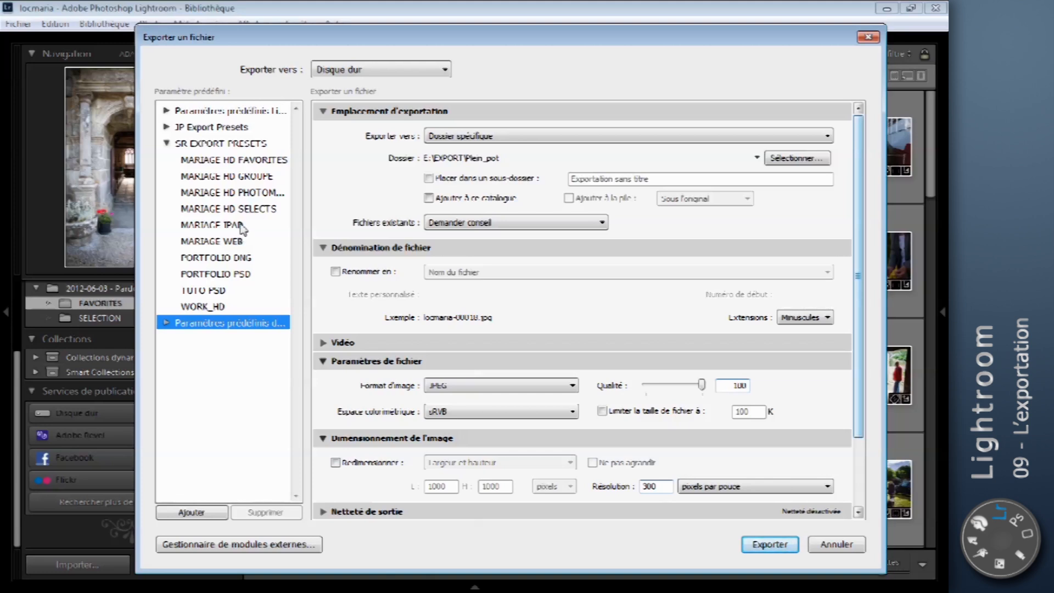
left_click(265, 161)
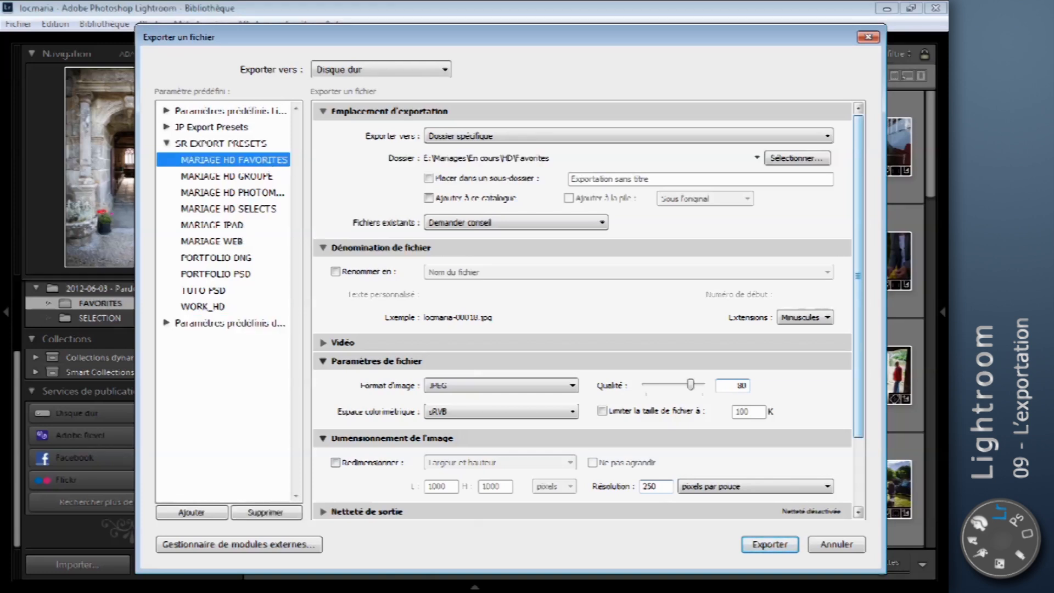
Switch to Windows Explorer, examine the HD, favorites, IPAD and WEB folders under Mariages > En cours, and return to Lightroom's export dialog.
key("alt+Tab")
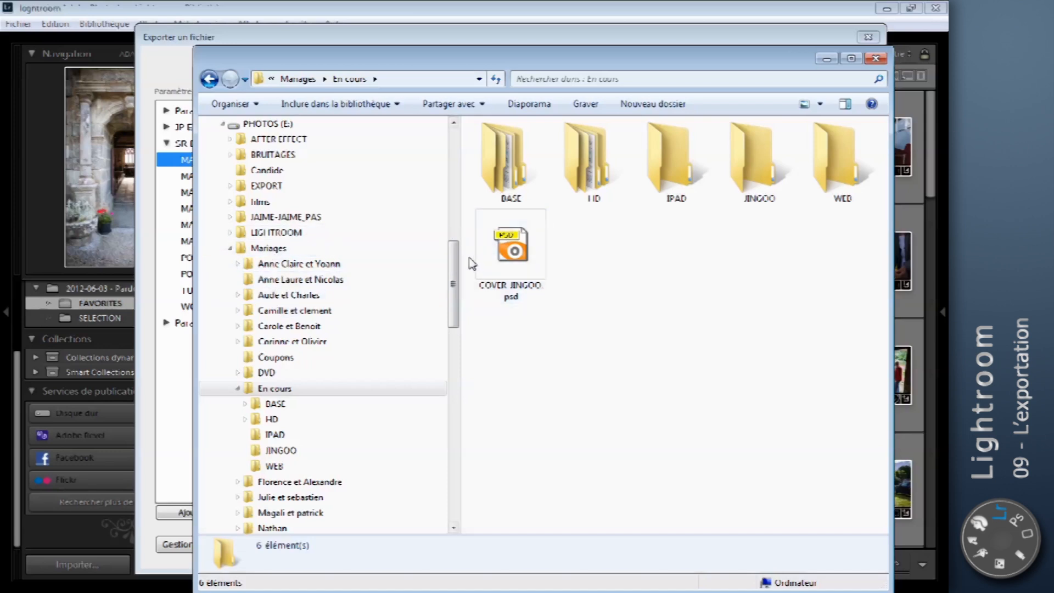
scroll(455, 271, "down", 2)
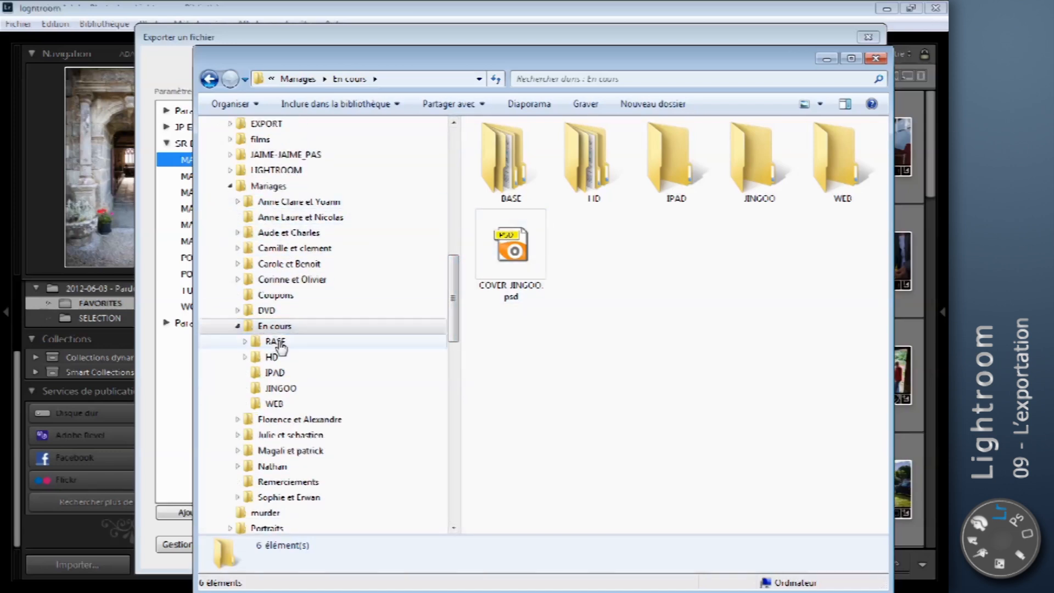
left_click(245, 357)
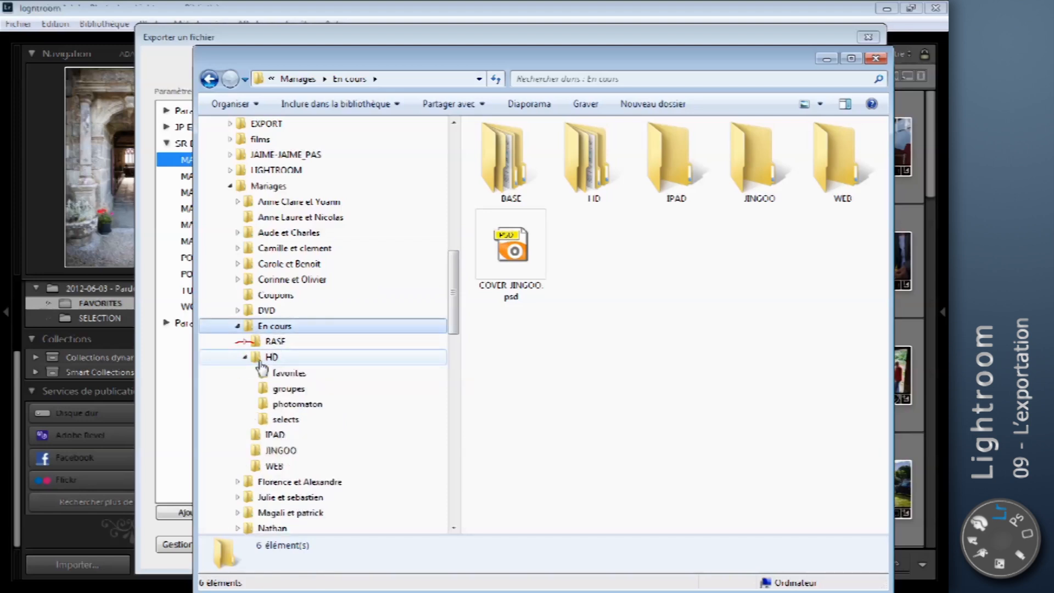
left_click(258, 359)
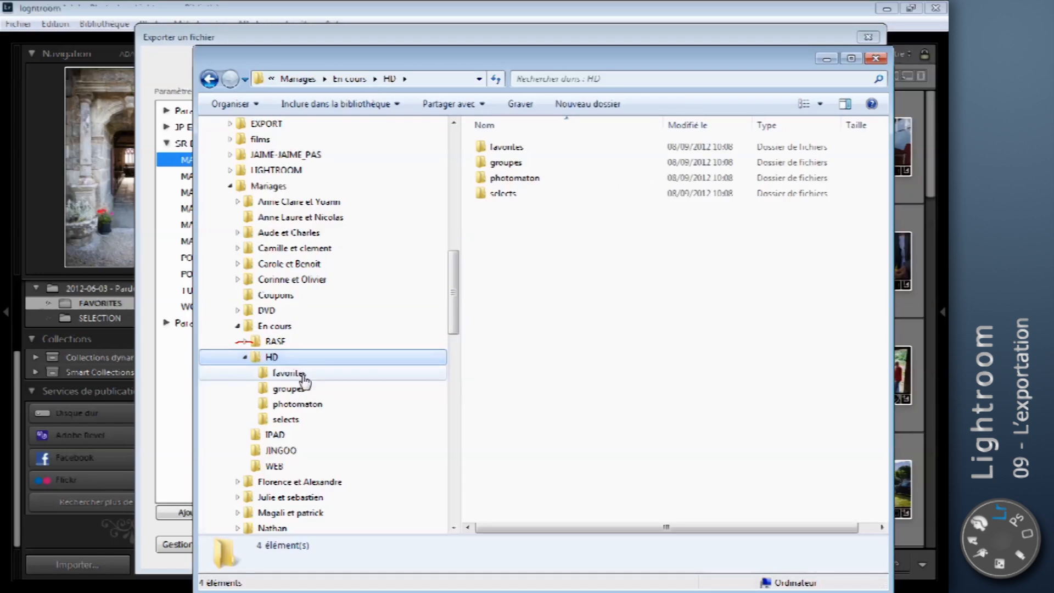
left_click(299, 373)
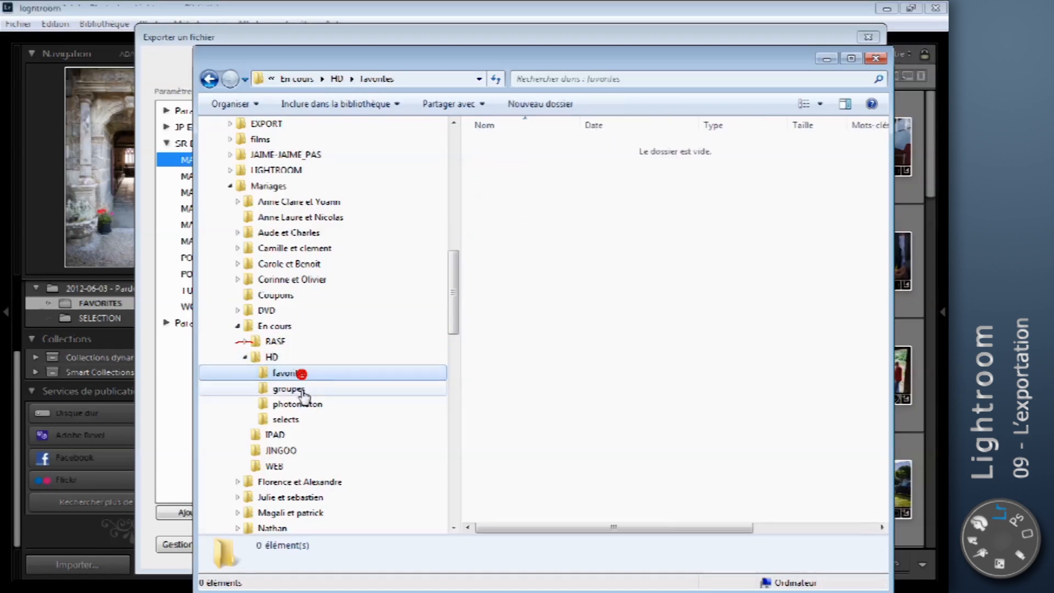
left_click(245, 357)
left_click(249, 375)
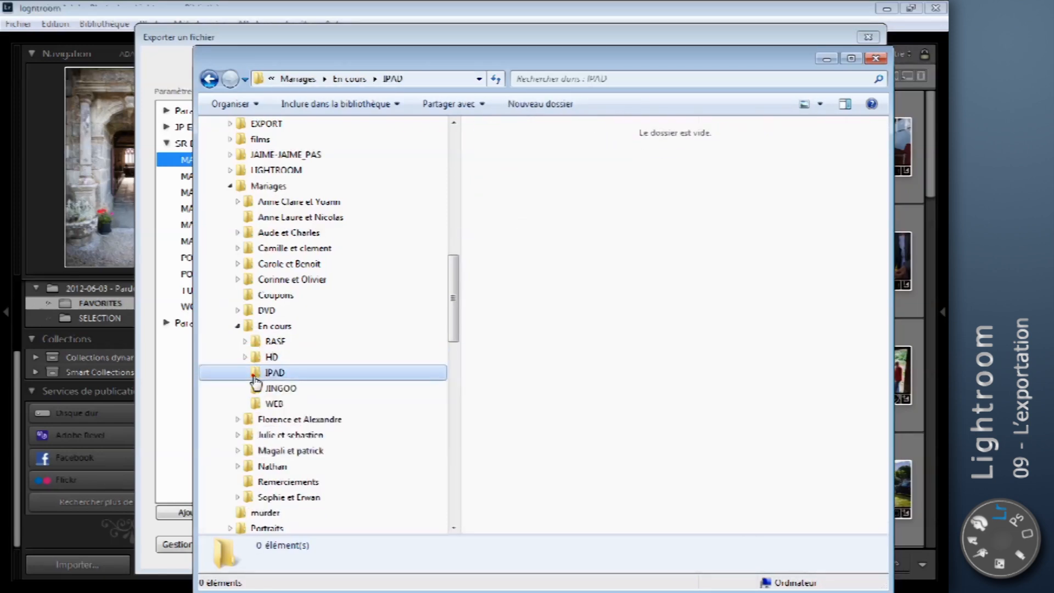
left_click(269, 405)
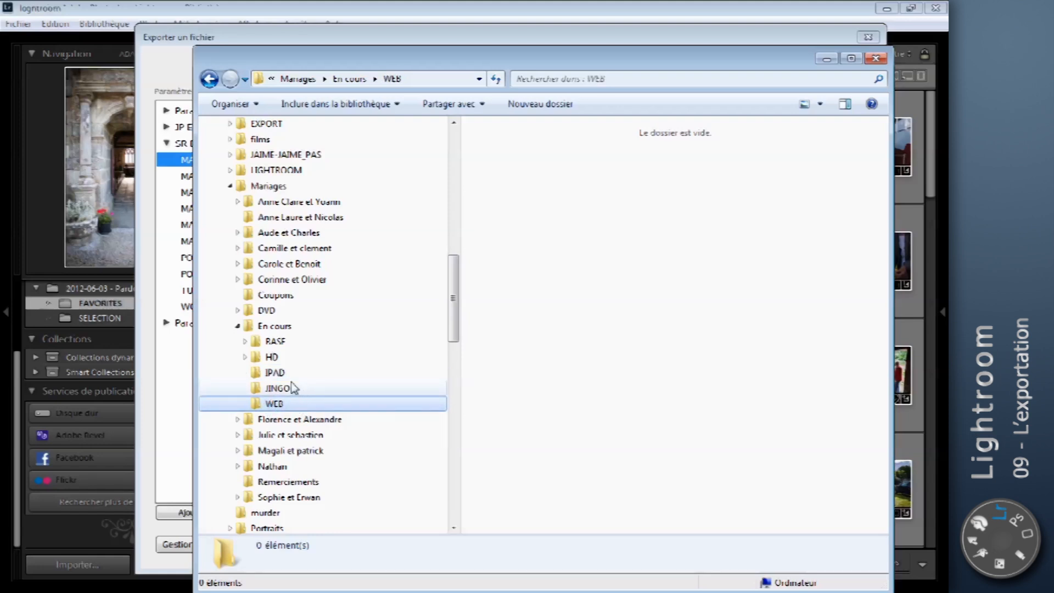
left_click_drag(581, 58, 773, 107)
key("Escape")
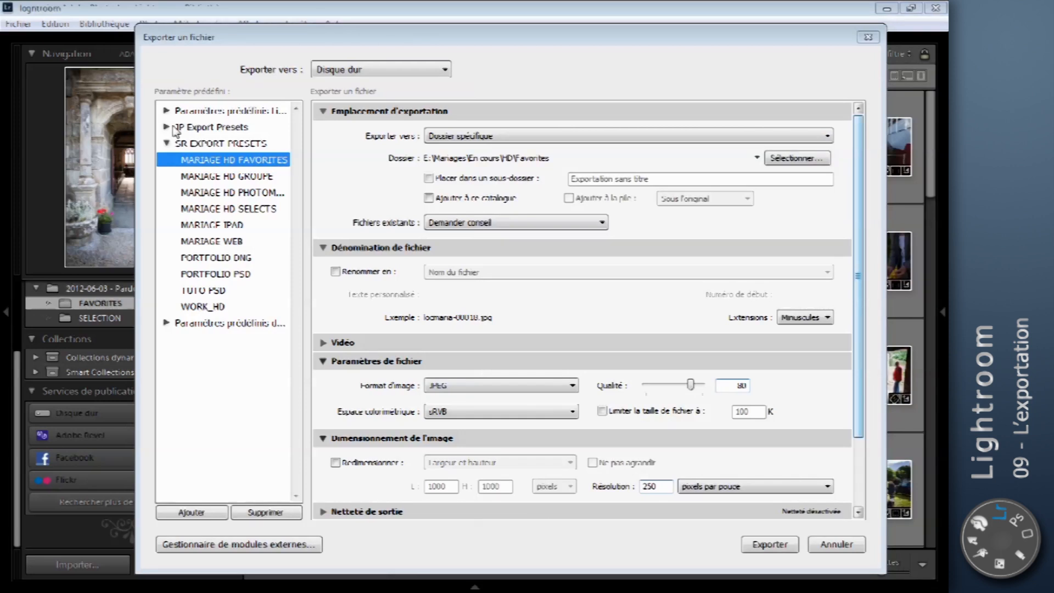
left_click_drag(254, 44, 240, 40)
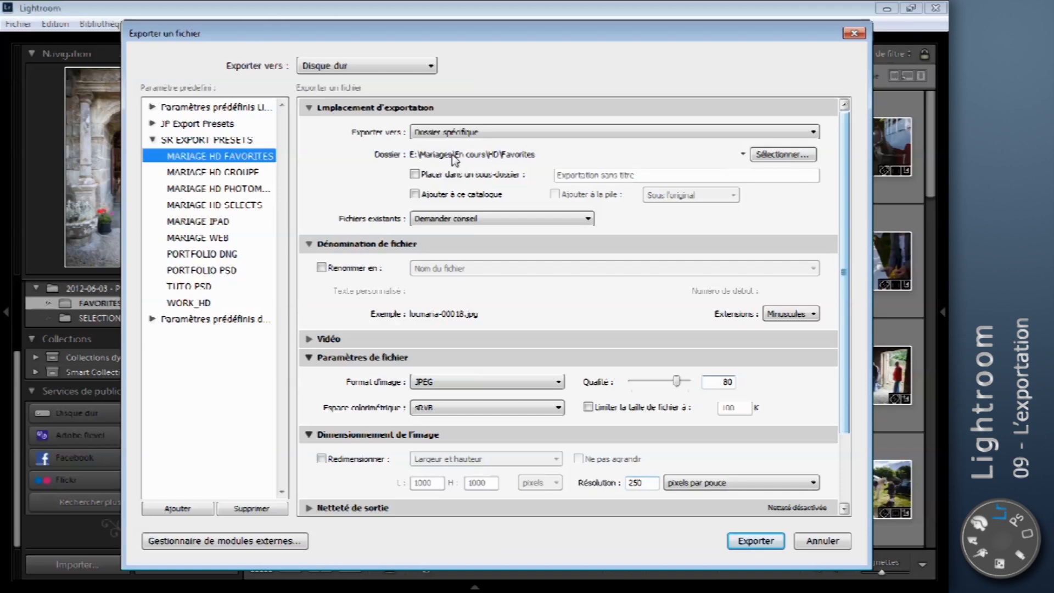
Compare the preset's destination path with the subfolders of Mariages > En cours > HD in Windows Explorer, and return to Lightroom's export dialog.
left_click(786, 155)
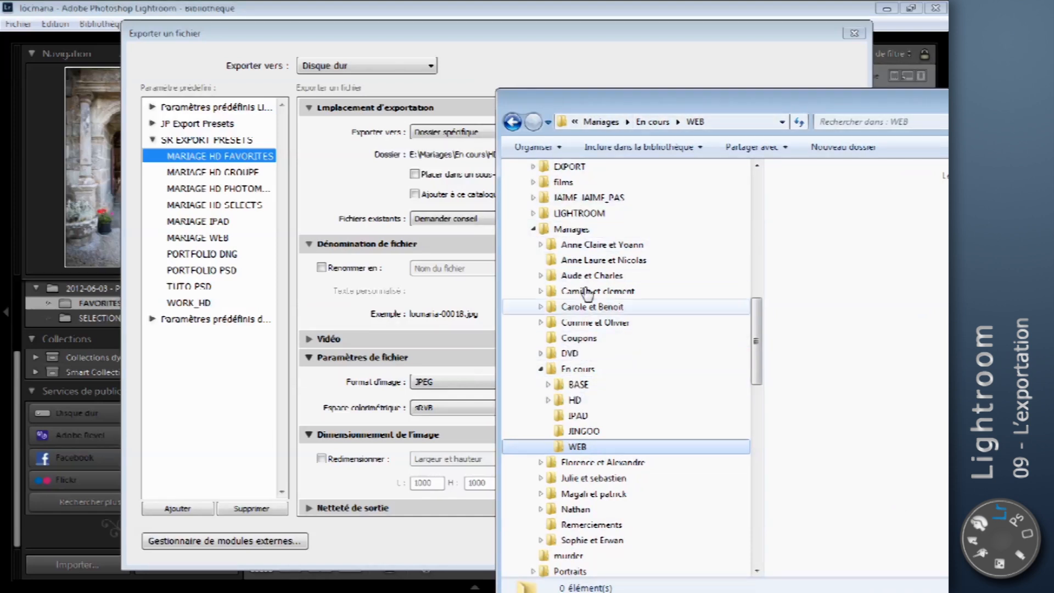
left_click(583, 369)
left_click(584, 397)
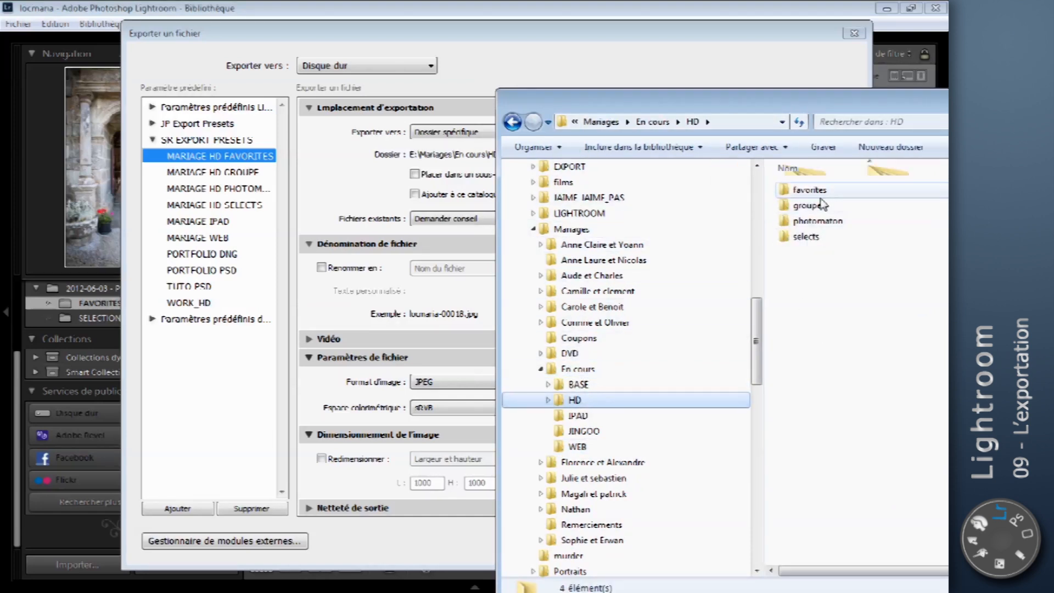
left_click_drag(778, 96, 1053, 97)
left_click(779, 97)
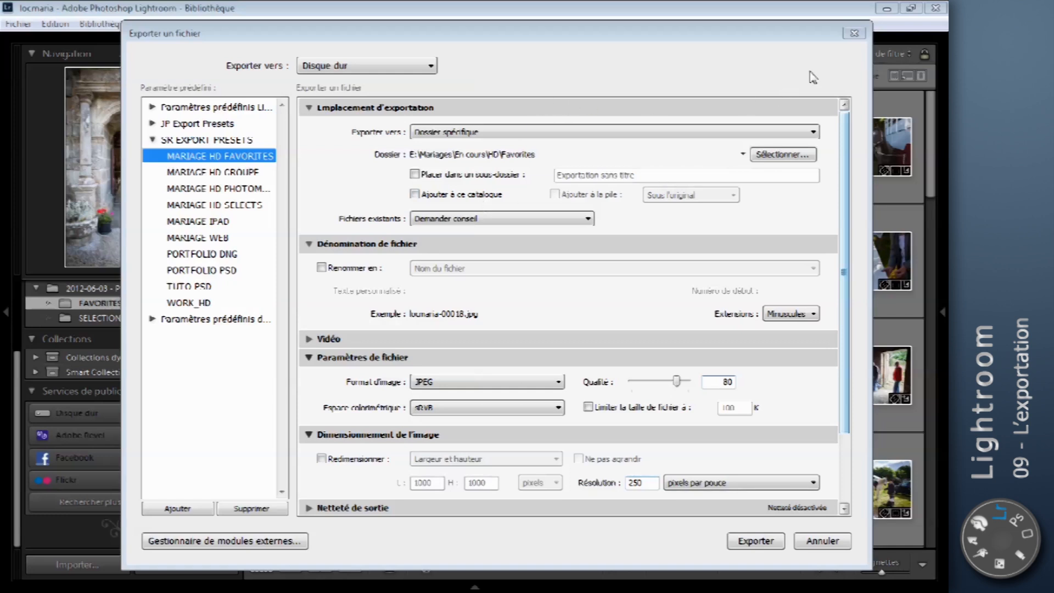
Close the single-photo export, select all photos in FAVORITES, and check their export dialog with the MARIAGE HD FAVORITES preset.
left_click(854, 33)
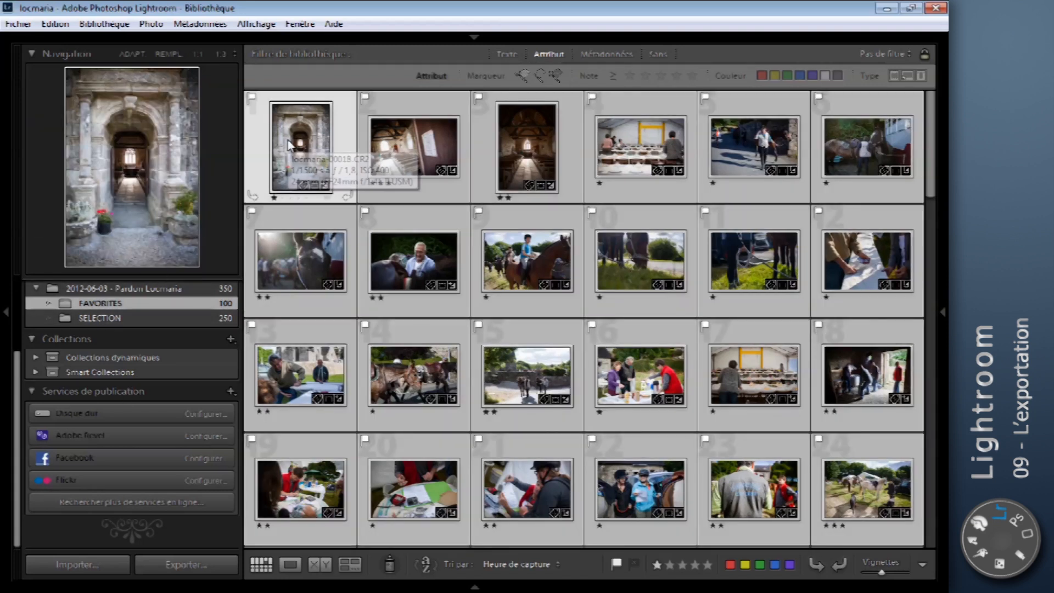
right_click(299, 140)
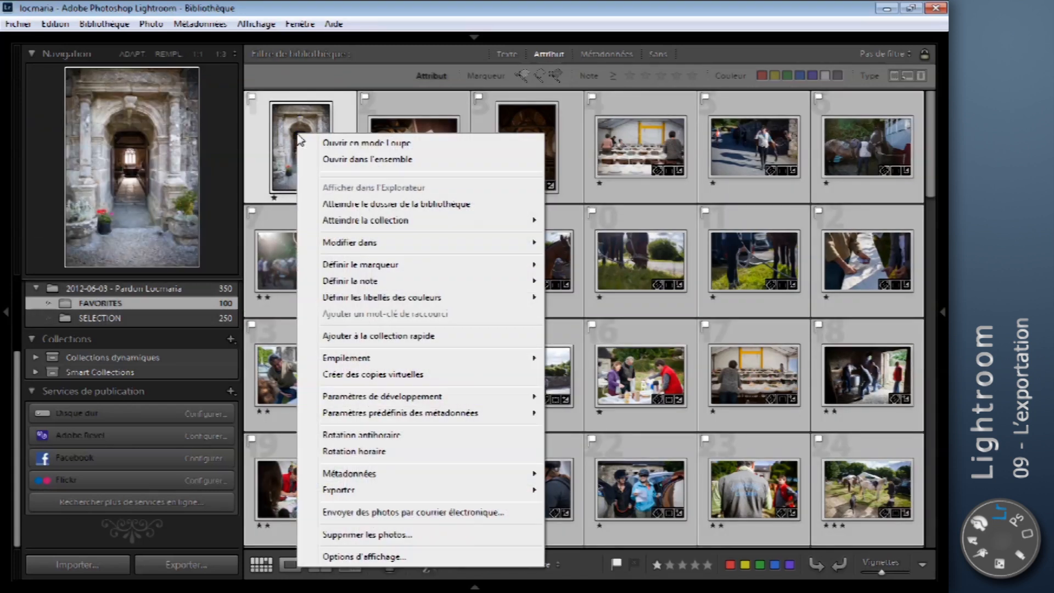
left_click(177, 568)
left_click(176, 567)
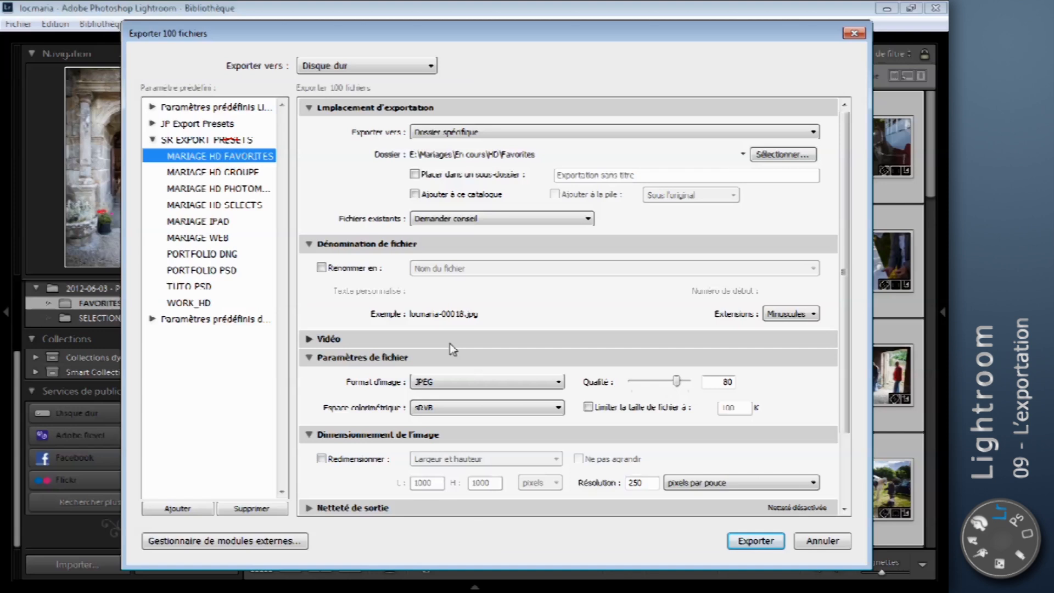
left_click(779, 547)
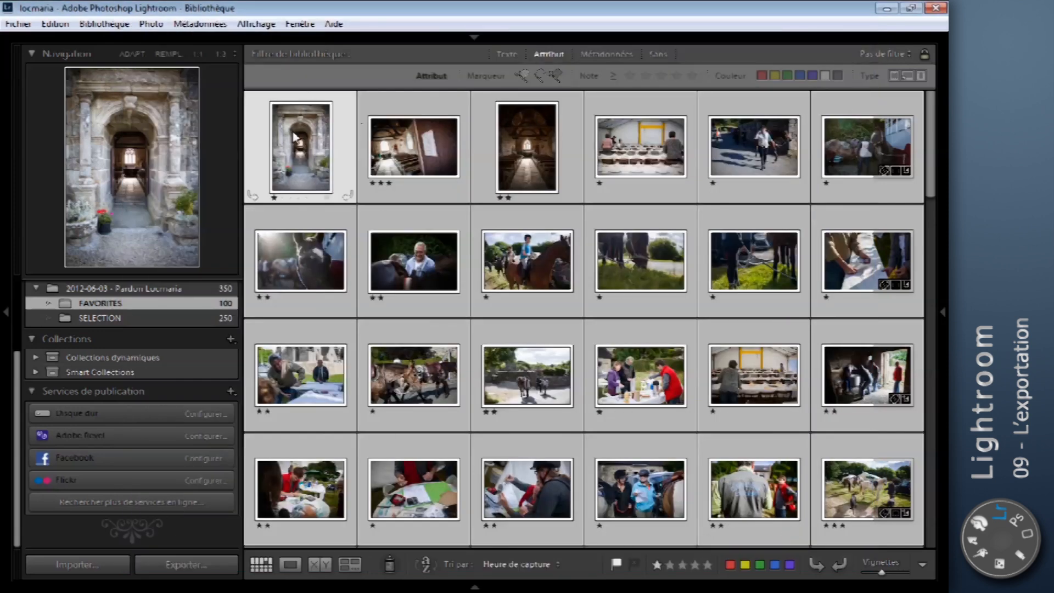
Export all the selected FAVORITES photos directly with the MARIAGE HD FAVORITES preset.
right_click(296, 149)
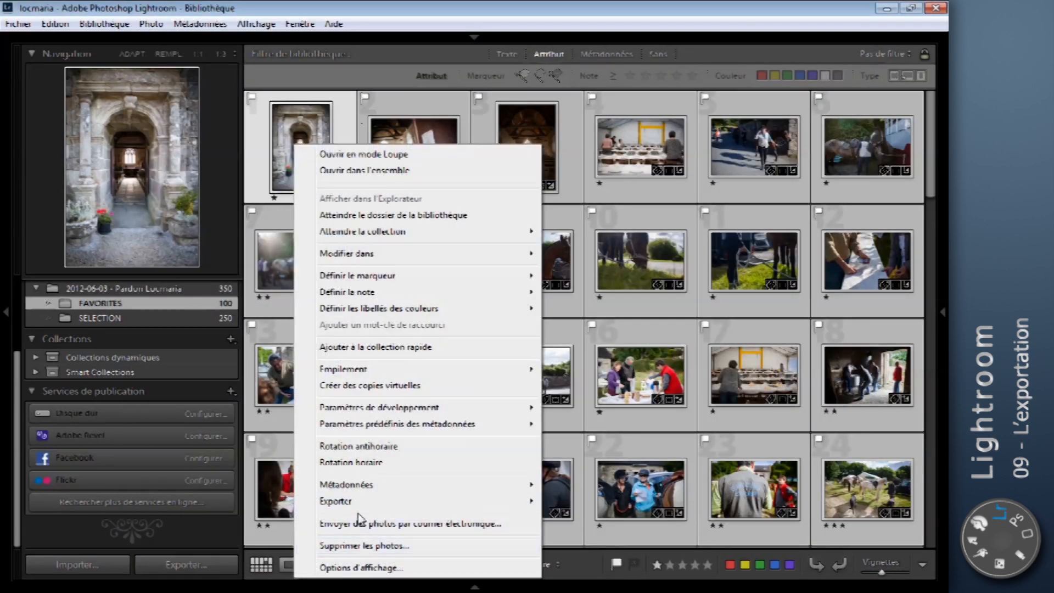
mouse_move(358, 503)
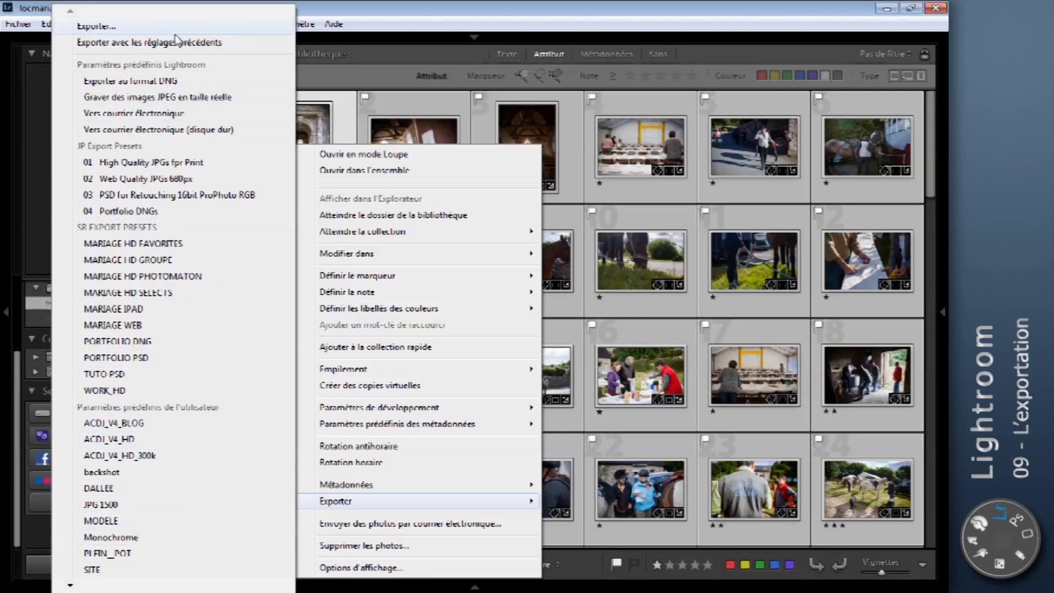
left_click(175, 244)
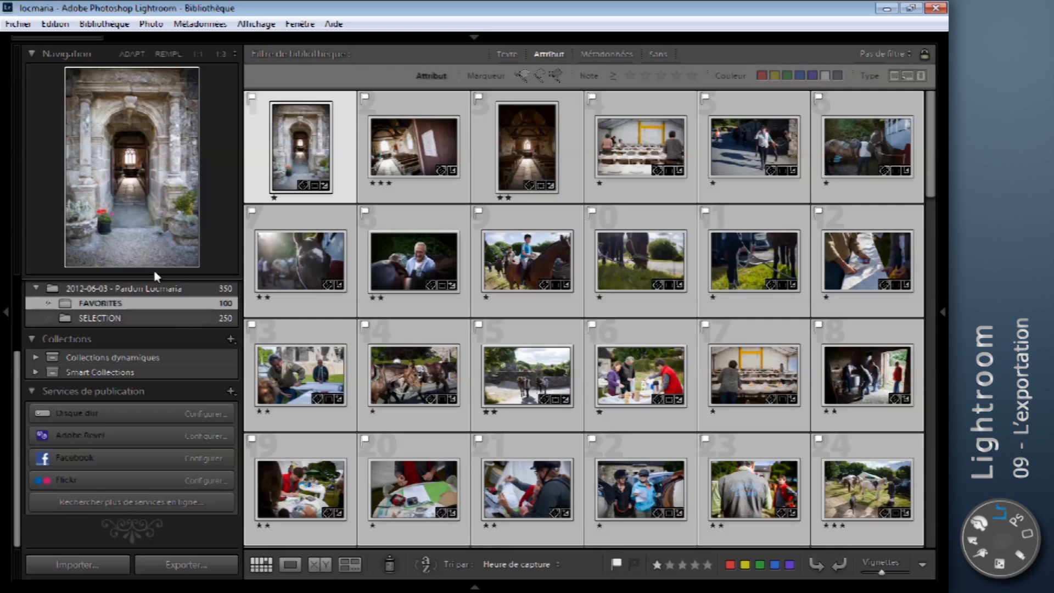
Start exporting the SELECTION folder's photos directly with the MARIAGE HD SELECTS preset, and cancel the export during preparation.
left_click(124, 318)
left_click(438, 265)
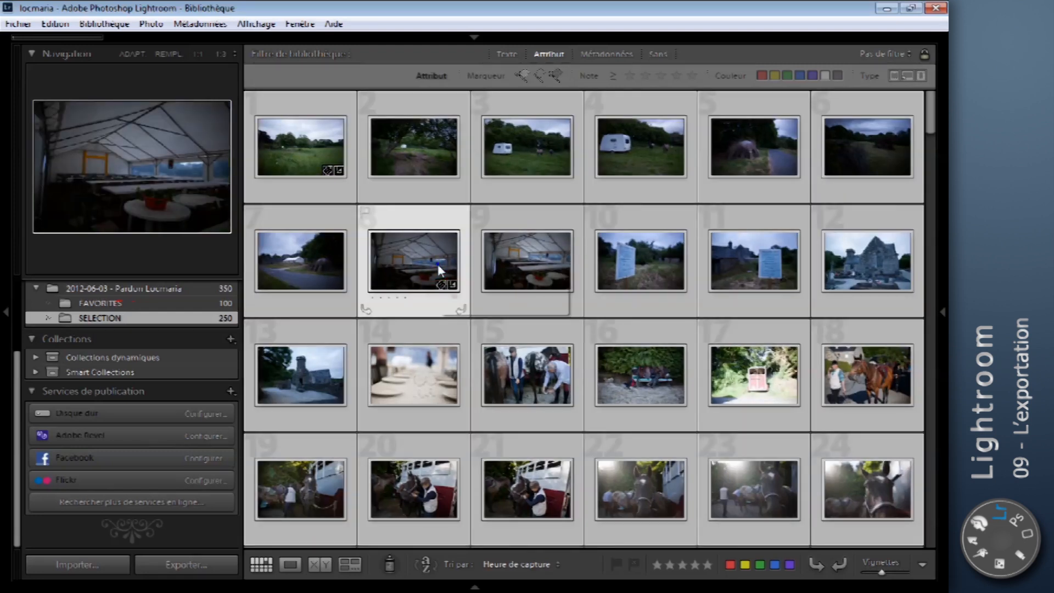
right_click(401, 265)
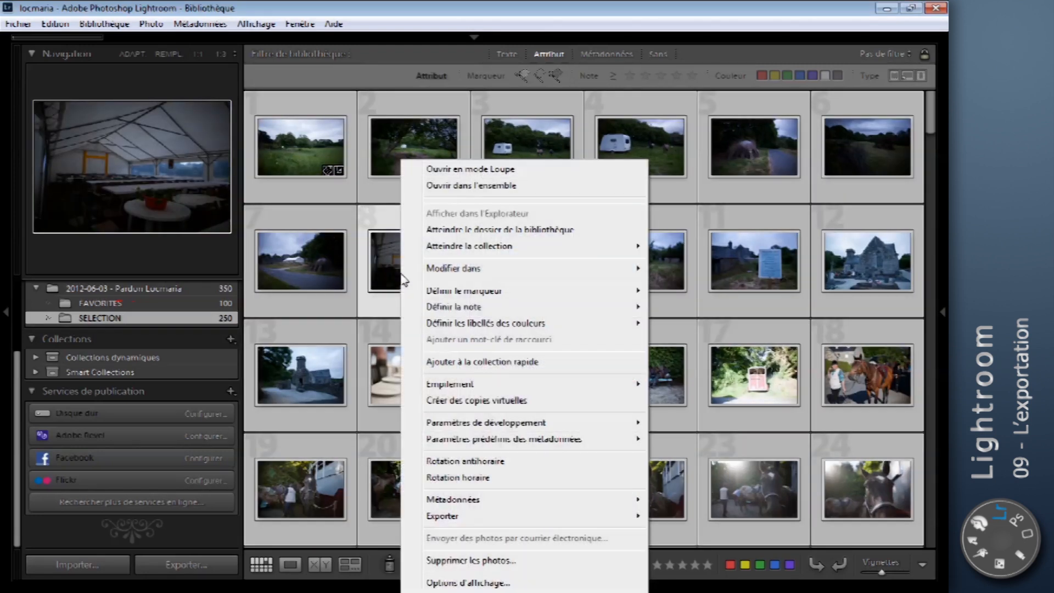
mouse_move(496, 518)
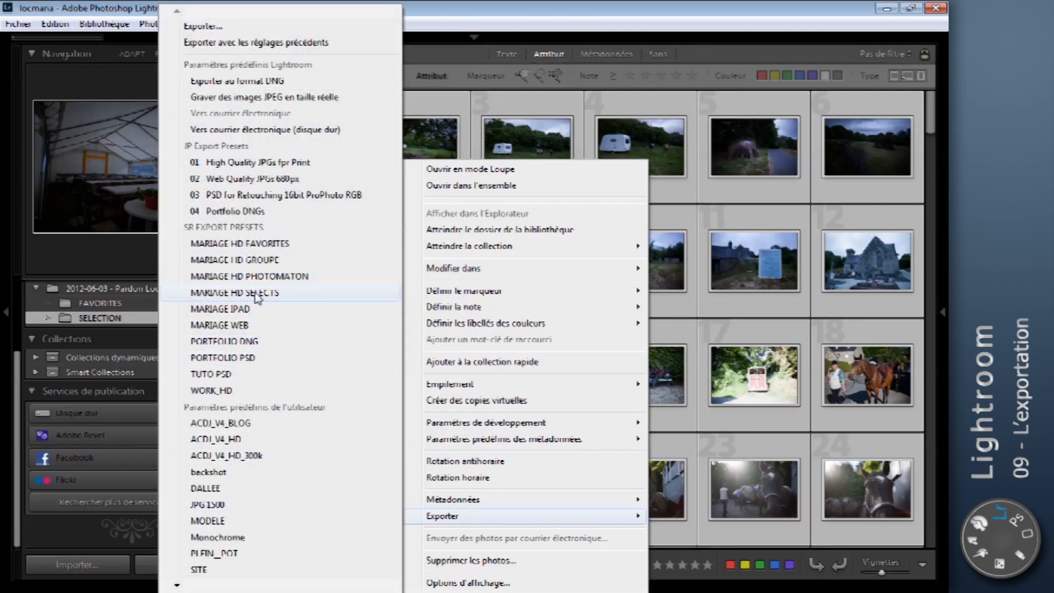
left_click(257, 295)
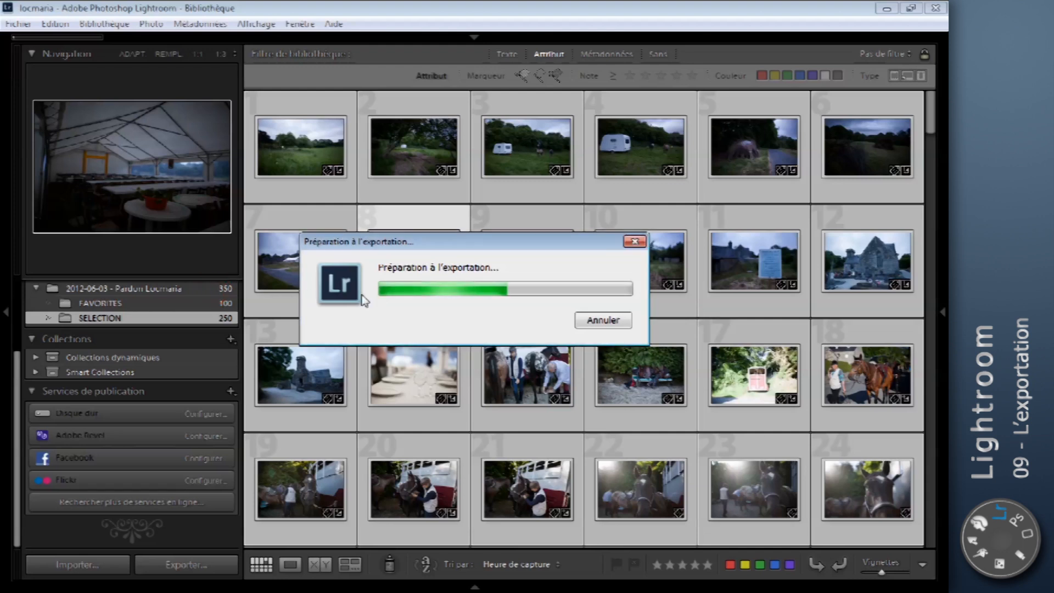
left_click(609, 318)
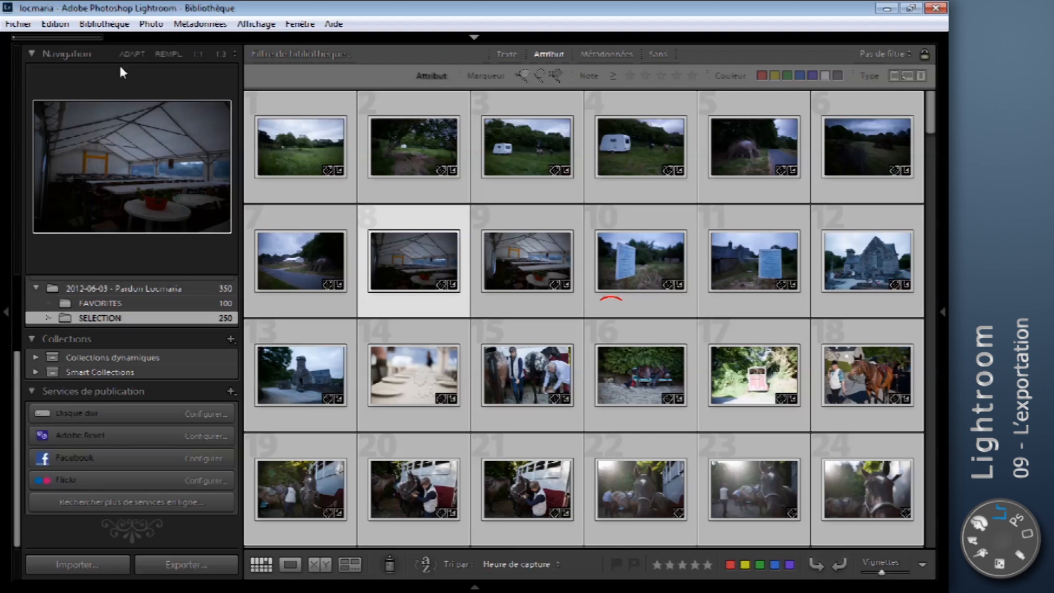
Show the module bar, cancel the running export of the FAVORITES photos, and hide the bar again.
key("F5")
mouse_move(215, 65)
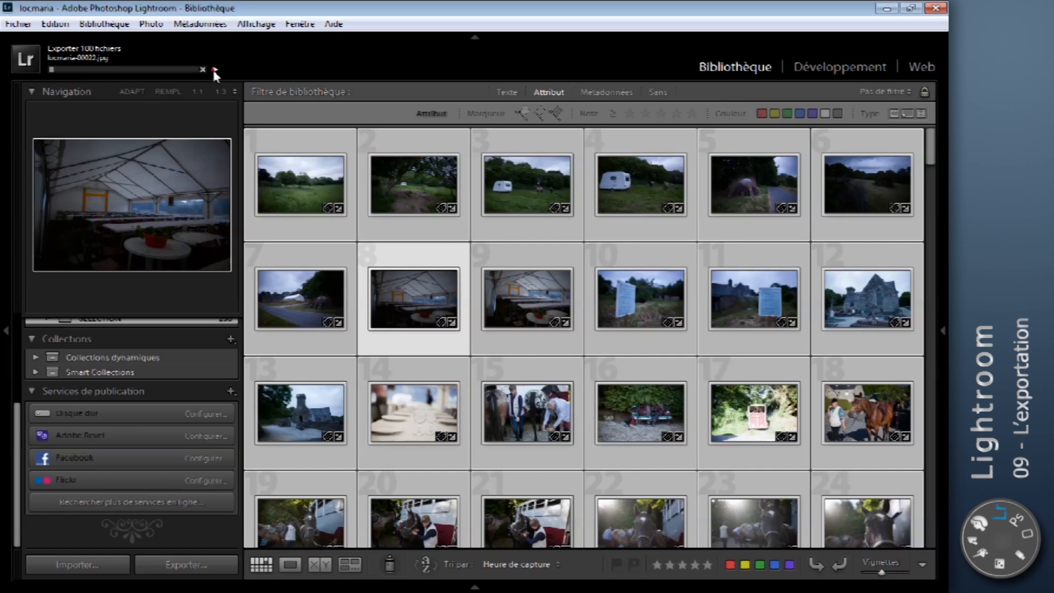
left_click(202, 70)
left_click(202, 70)
left_click(476, 39)
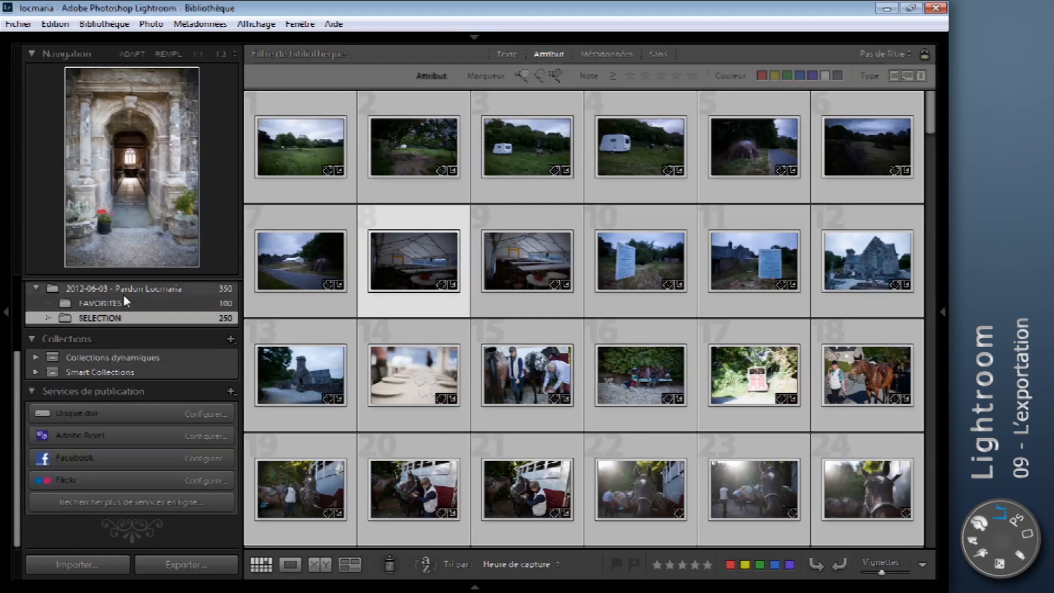
Select all photos in the parent folder 2012-06-03 - Pardon Locmaria and export them directly with the MARIAGE IPAD preset.
left_click(127, 290)
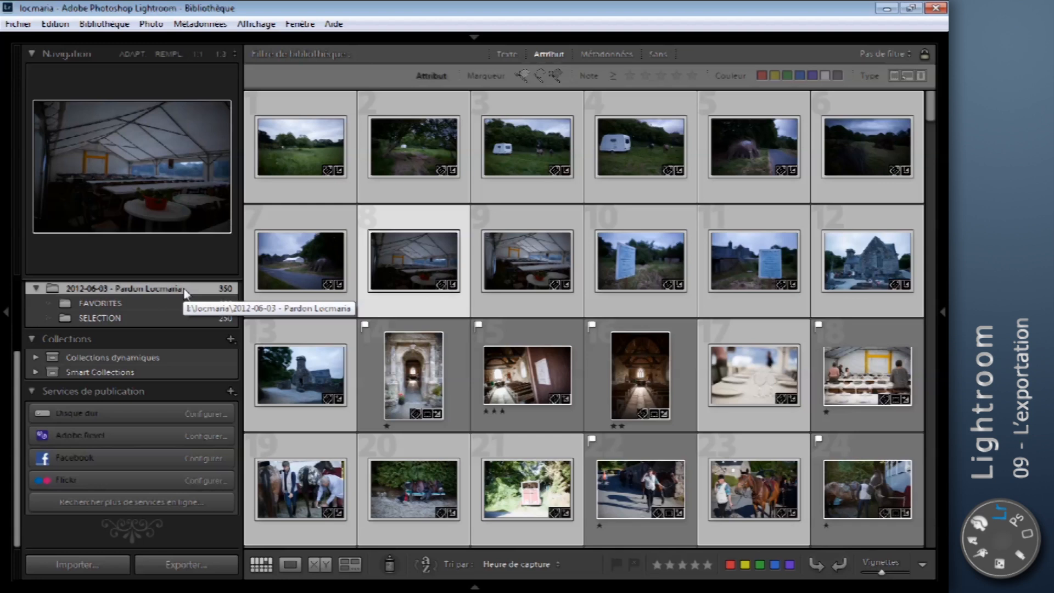
left_click(598, 365)
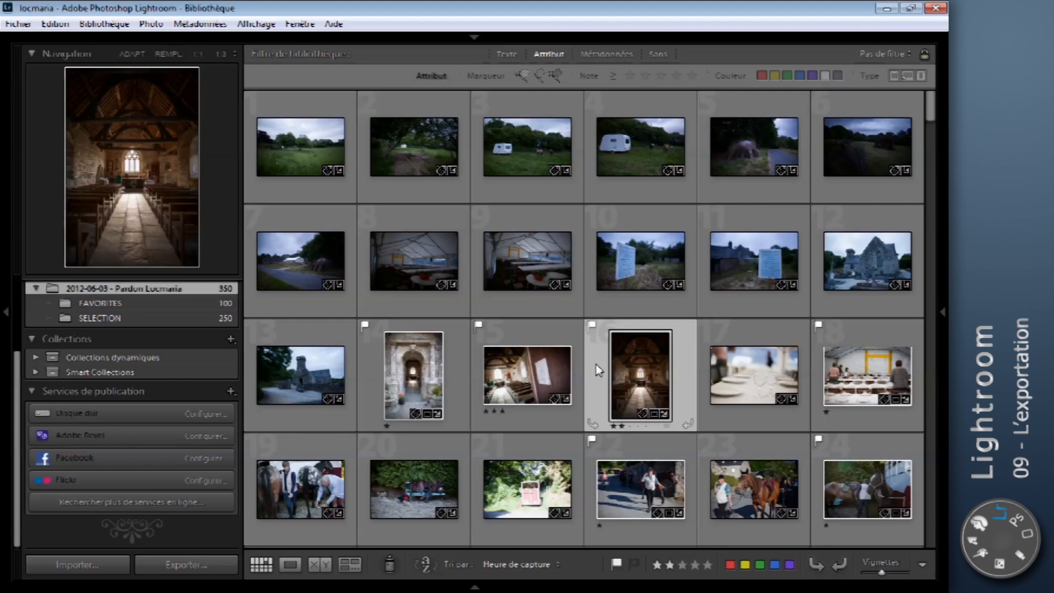
key("ctrl+a")
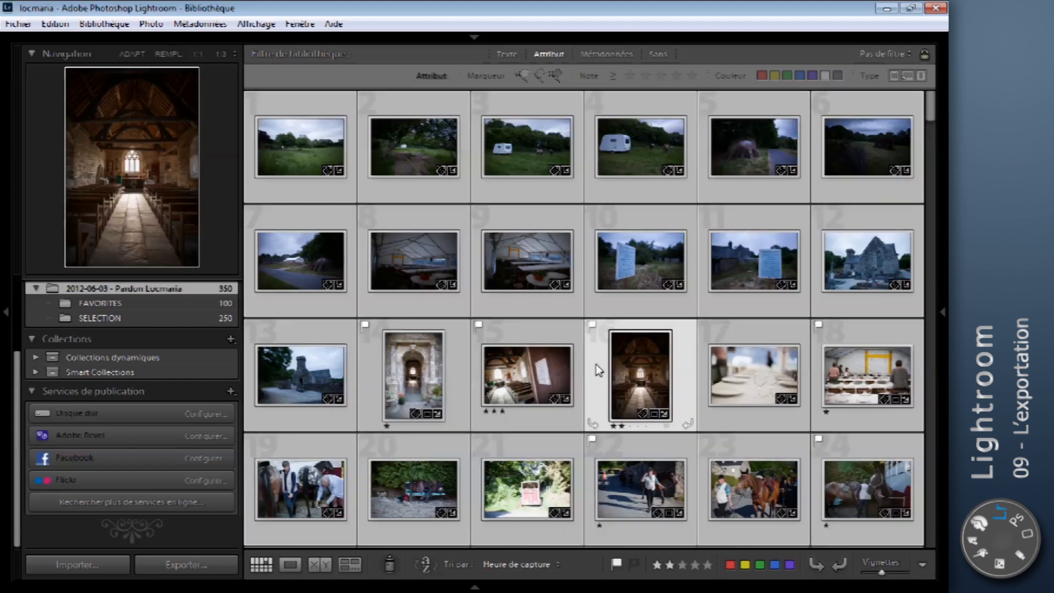
right_click(529, 265)
mouse_move(604, 516)
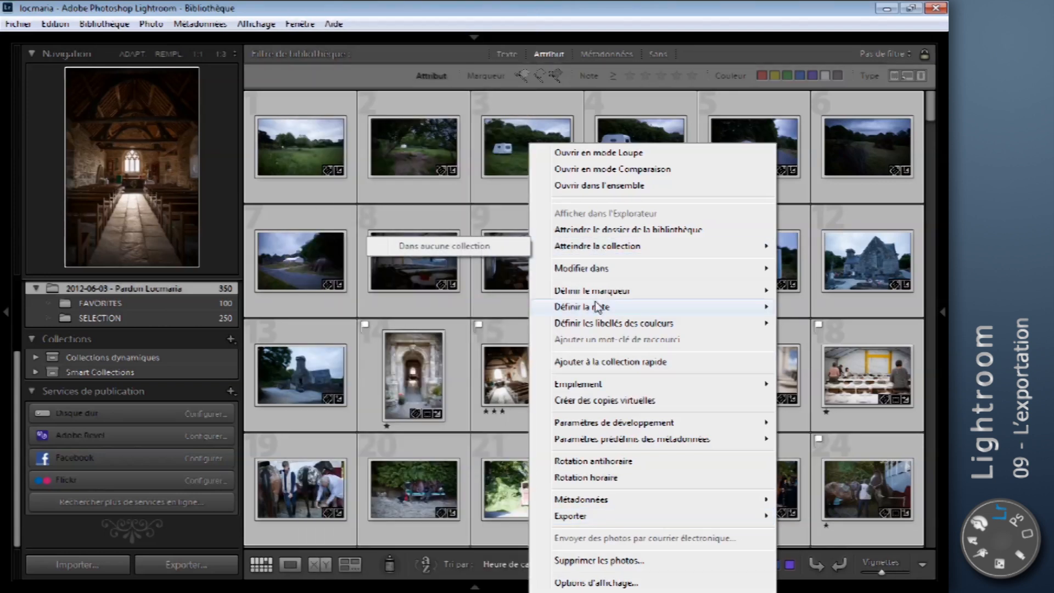
right_click(357, 263)
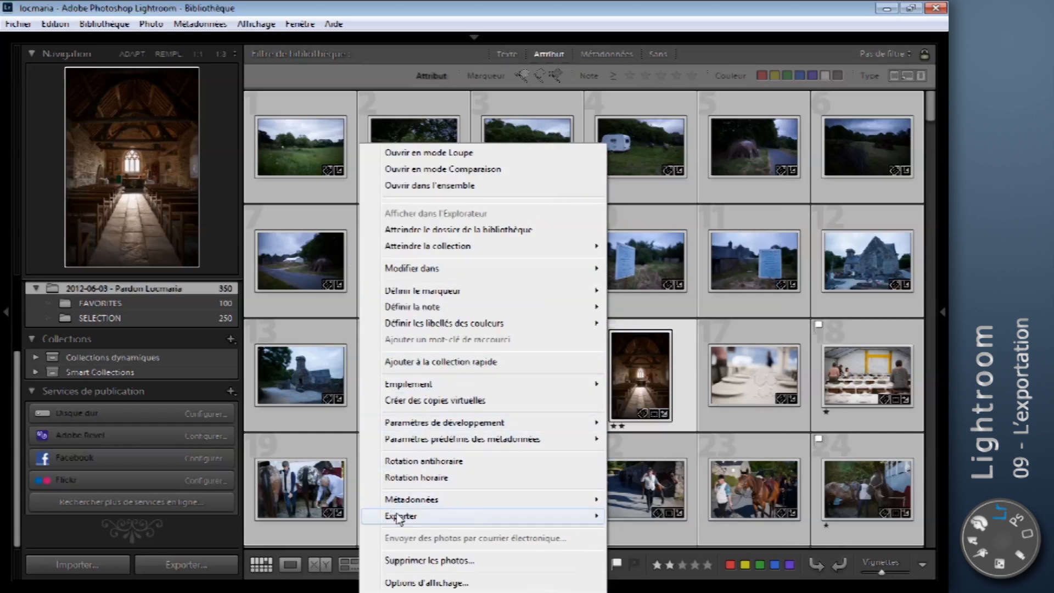
mouse_move(399, 518)
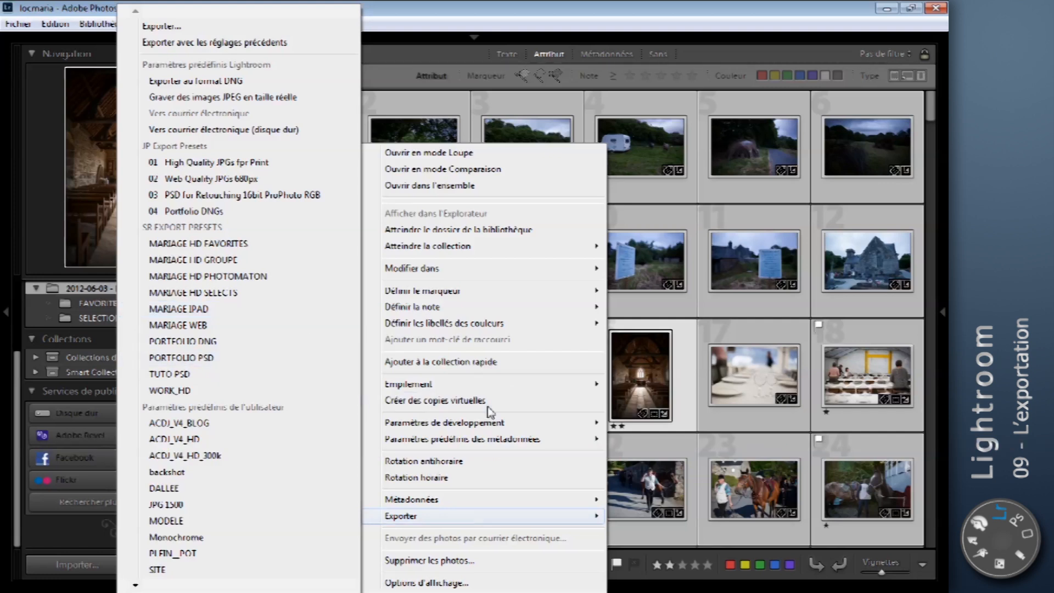
left_click(270, 309)
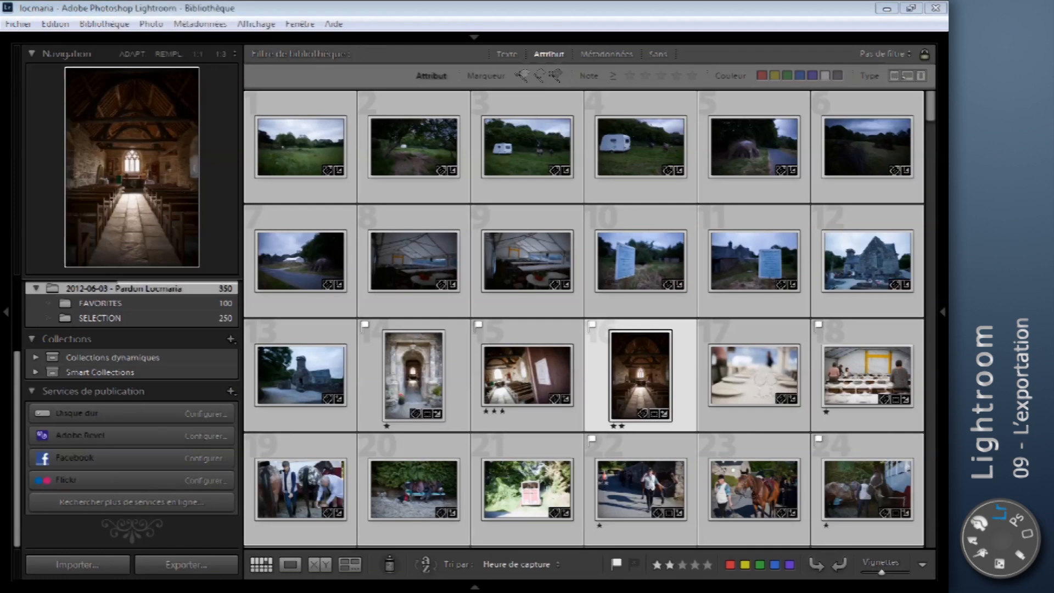
Switch to Windows Task Manager and reverse the name sorting of the processes to locate lightroom.exe.
key("ctrl+shift+Escape")
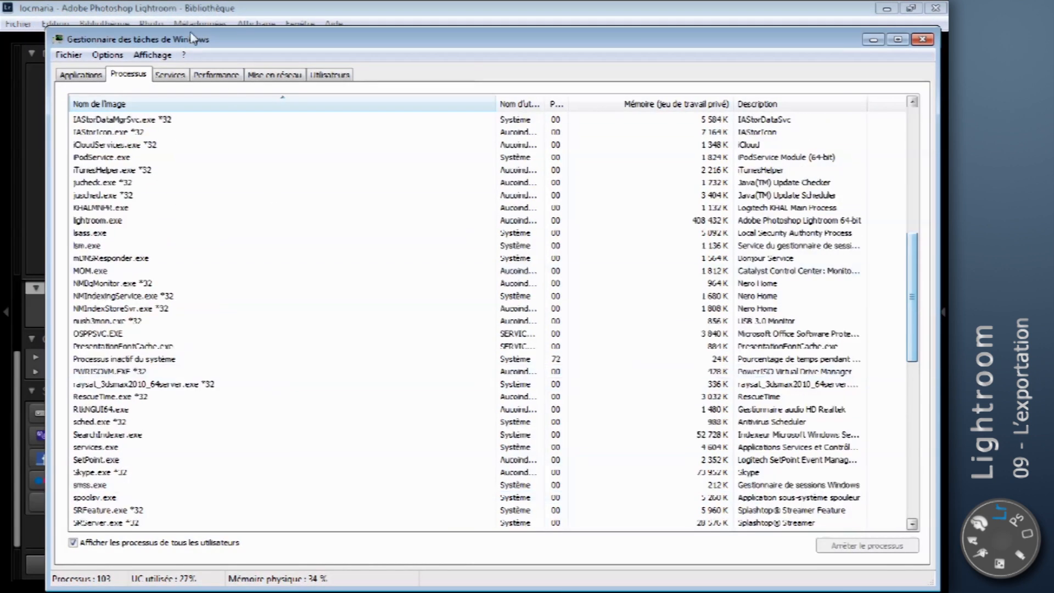
scroll(176, 258, "down", 4)
scroll(168, 339, "down", 2)
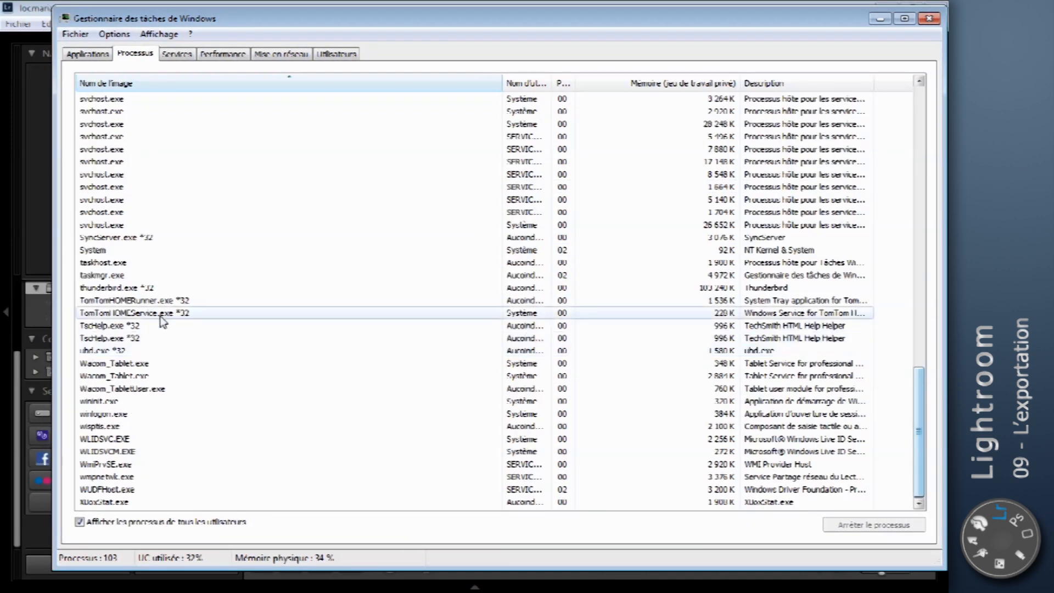
scroll(113, 363, "up", 7)
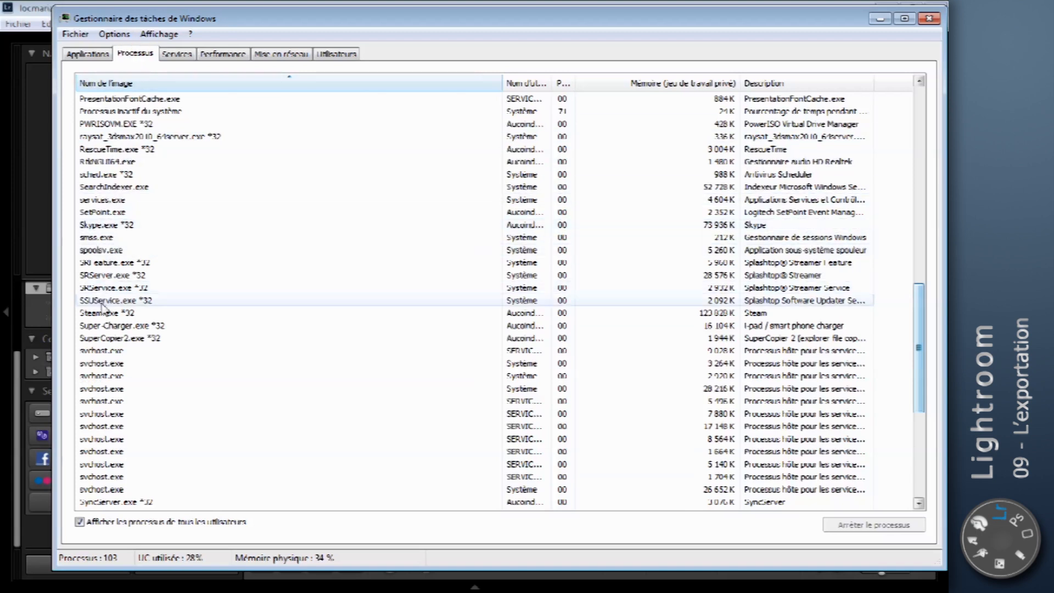
left_click(147, 83)
scroll(142, 235, "up", 7)
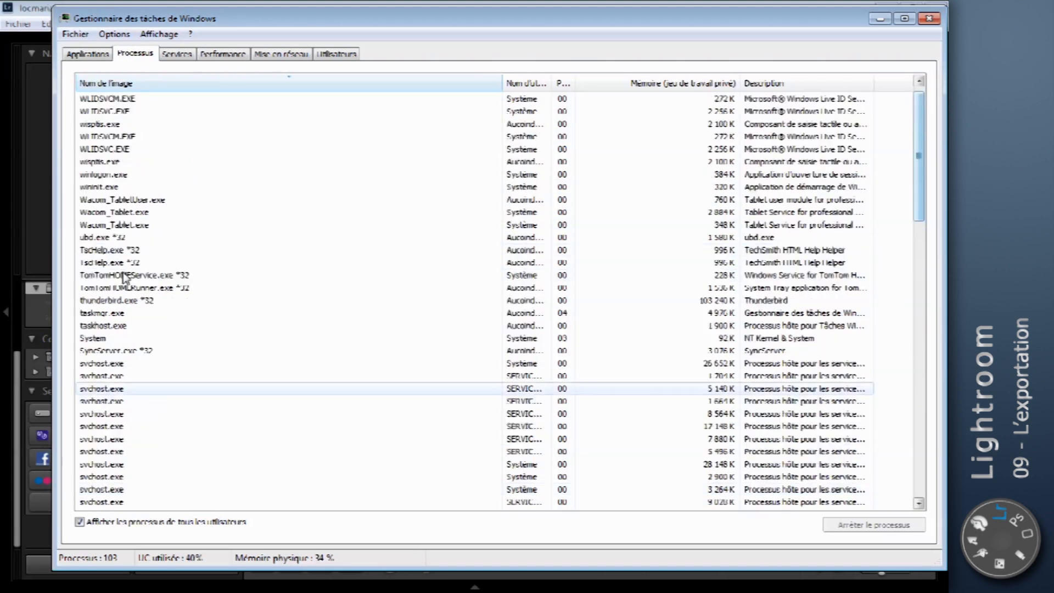
scroll(129, 274, "down", 13)
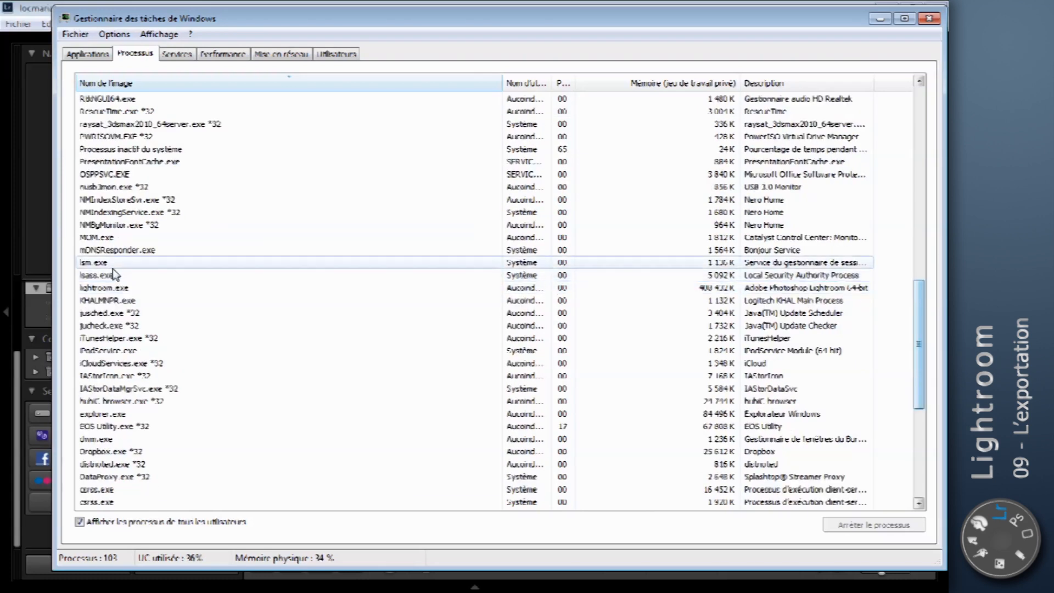
Restrict the processor affinity of lightroom.exe to UC 0 and UC 1 by excluding UC 2 and UC 3.
right_click(104, 289)
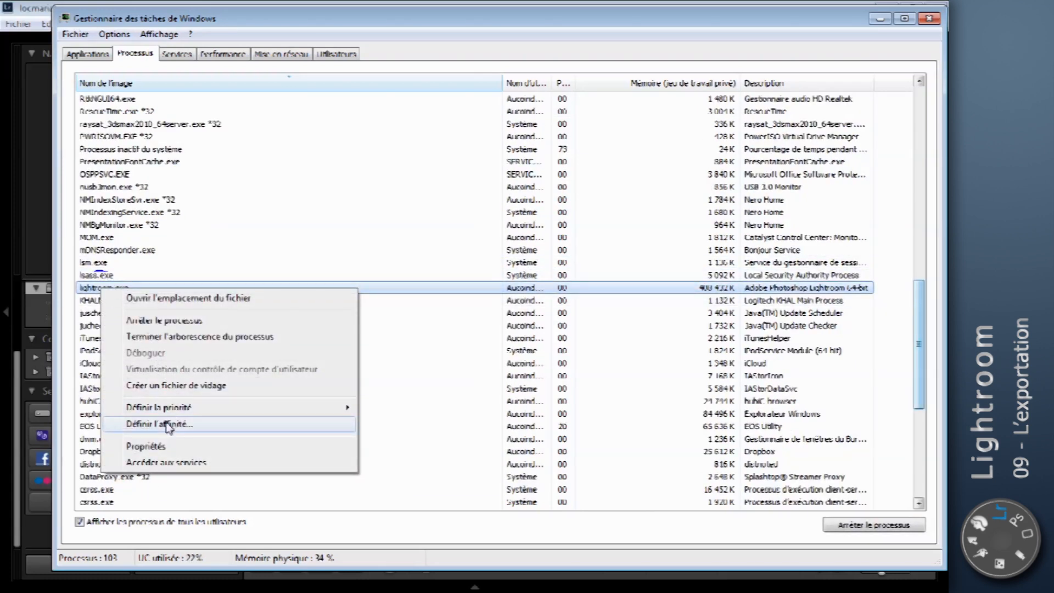
left_click(170, 426)
left_click(82, 157)
left_click(81, 144)
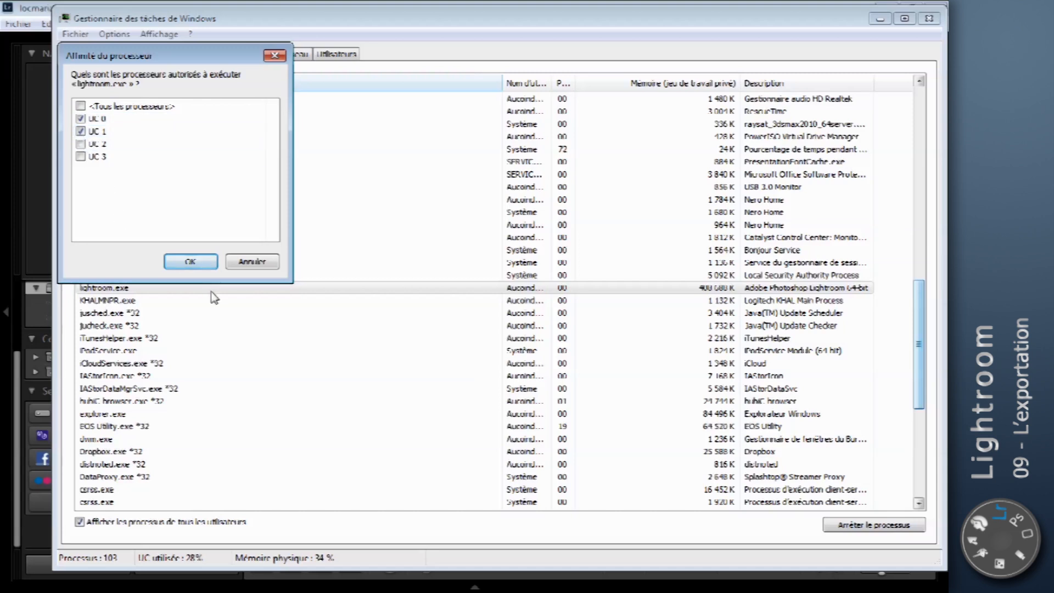
left_click(213, 265)
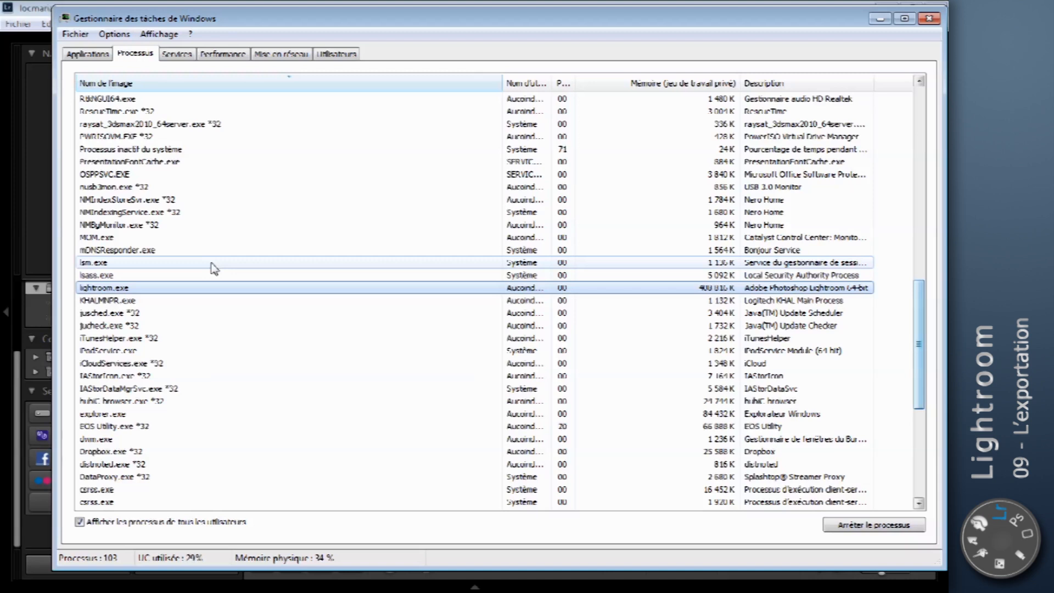
Allow lightroom.exe to use UC 2 and UC 3 again in its processor affinity, and close Task Manager.
right_click(152, 289)
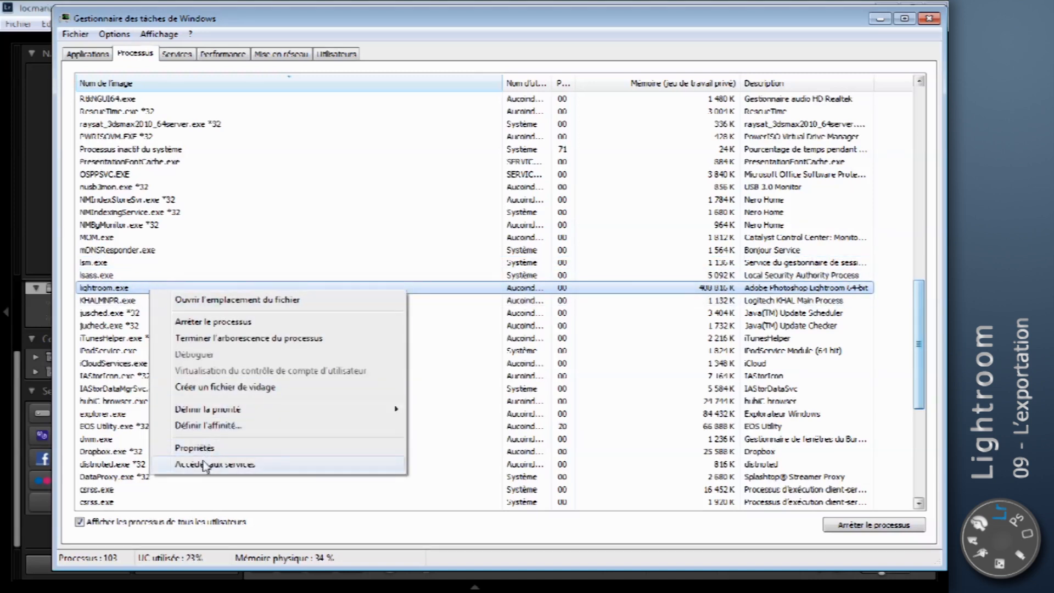
left_click(207, 425)
left_click(80, 144)
left_click(80, 156)
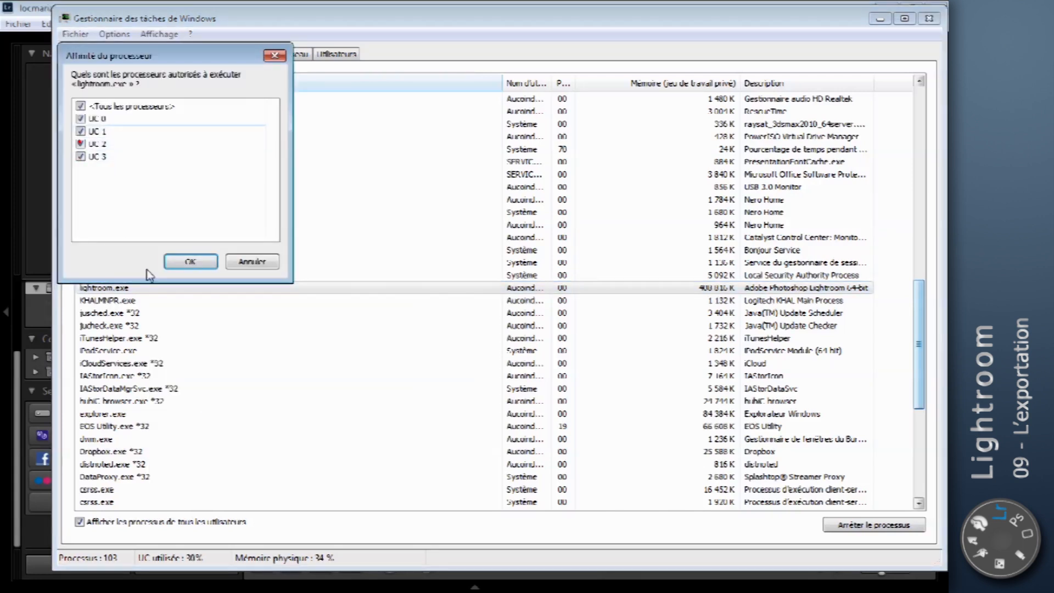
left_click(190, 261)
left_click(934, 19)
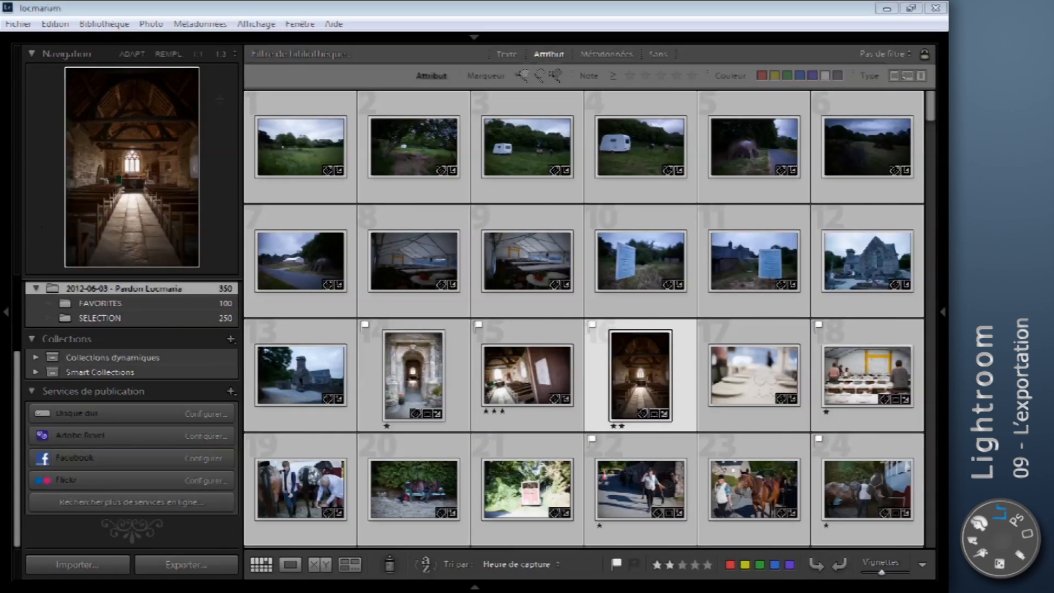
Open the export dialog for all selected photos in Lightroom and compare the PORTFOLIO PSD and PORTFOLIO DNG presets.
left_click(153, 565)
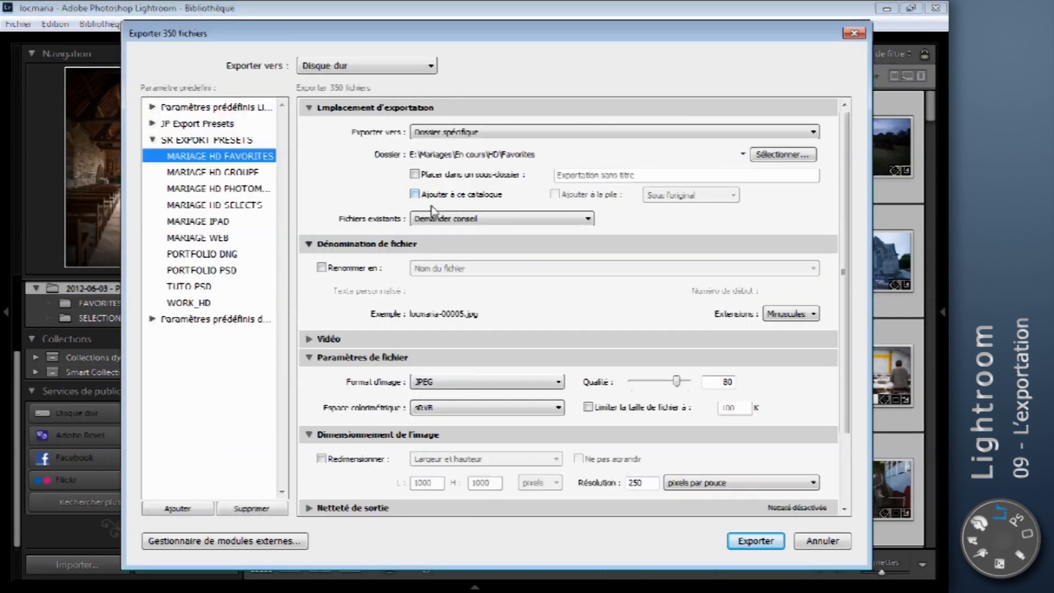
left_click(187, 269)
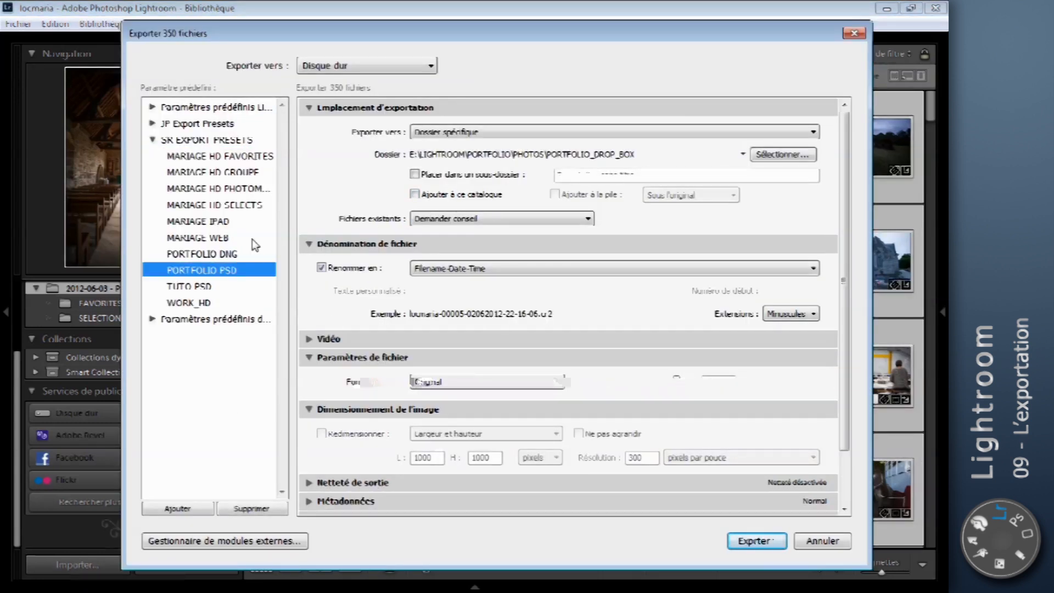
left_click(246, 252)
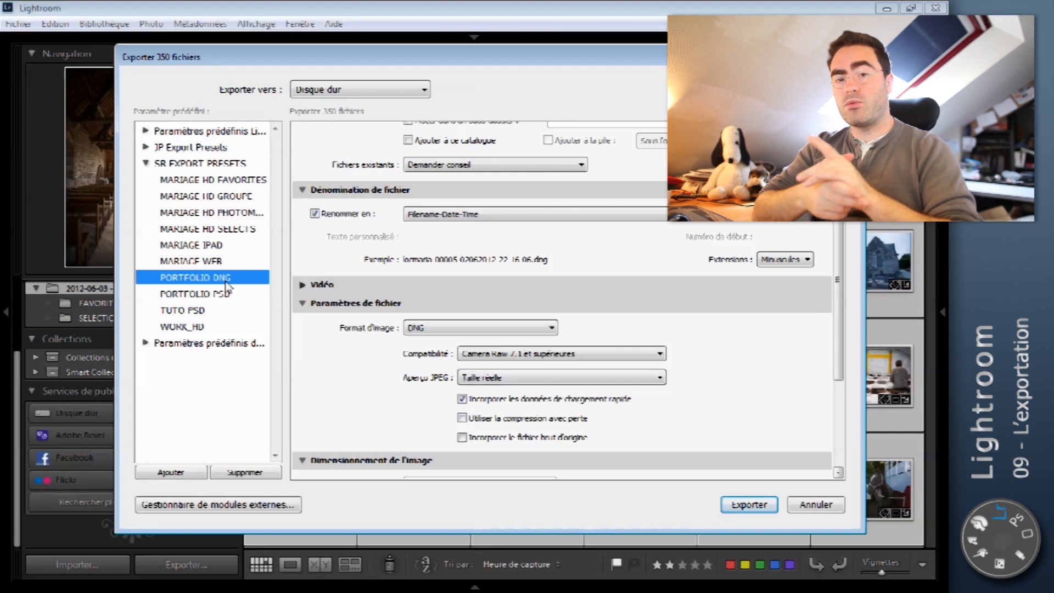
left_click(199, 294)
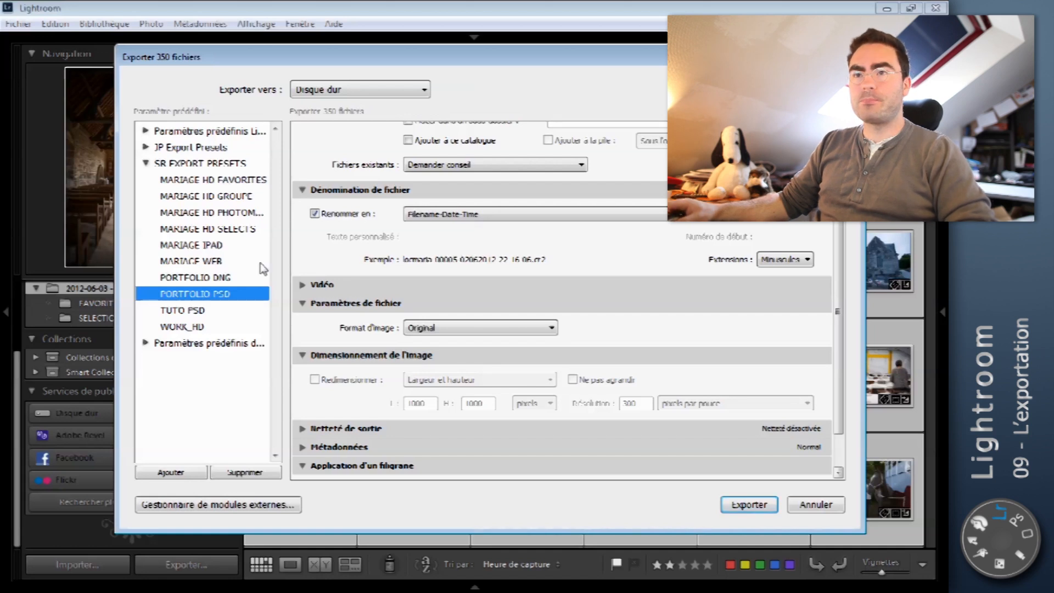
Try JPEG as the PORTFOLIO DNG preset's image format, then reload the preset to review its destination before closing the dialog.
left_click(245, 278)
left_click(492, 328)
left_click(493, 330)
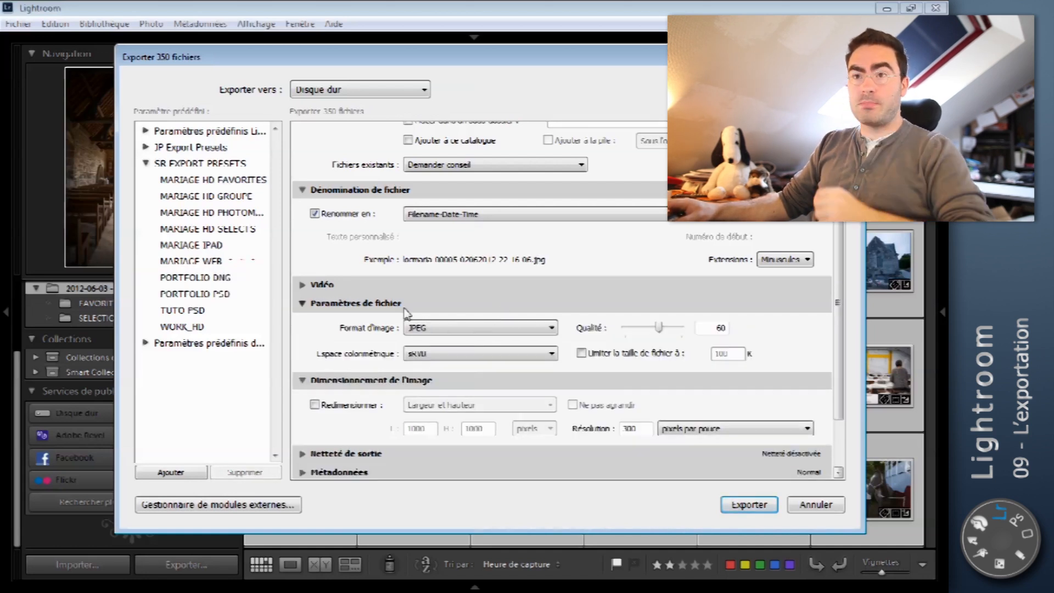
left_click(196, 278)
scroll(379, 144, "up", 3)
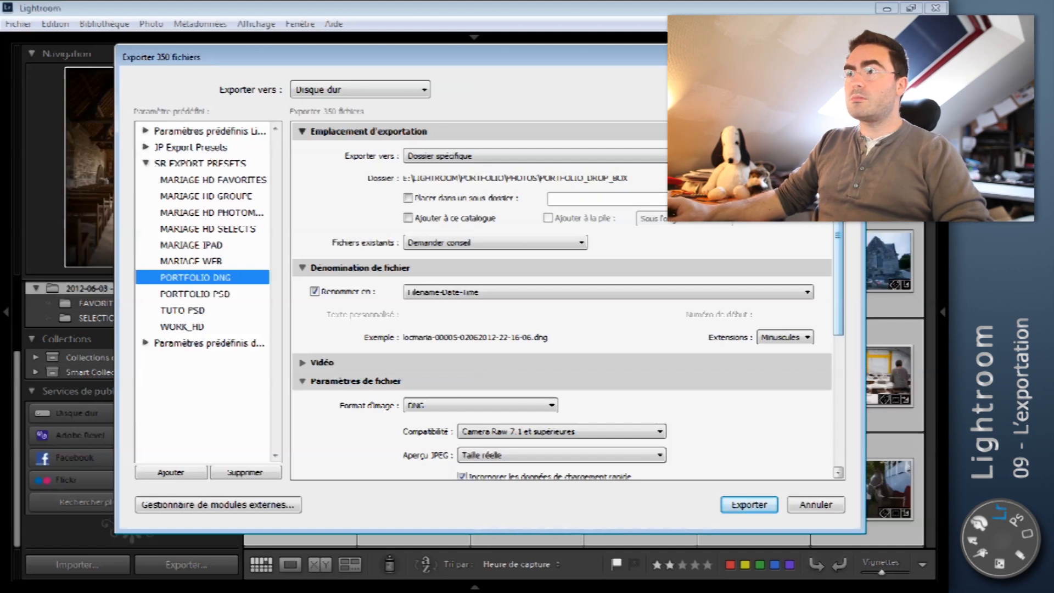
key("Escape")
Open the automatic import settings to examine the watched folder and the destination options.
left_click(28, 24)
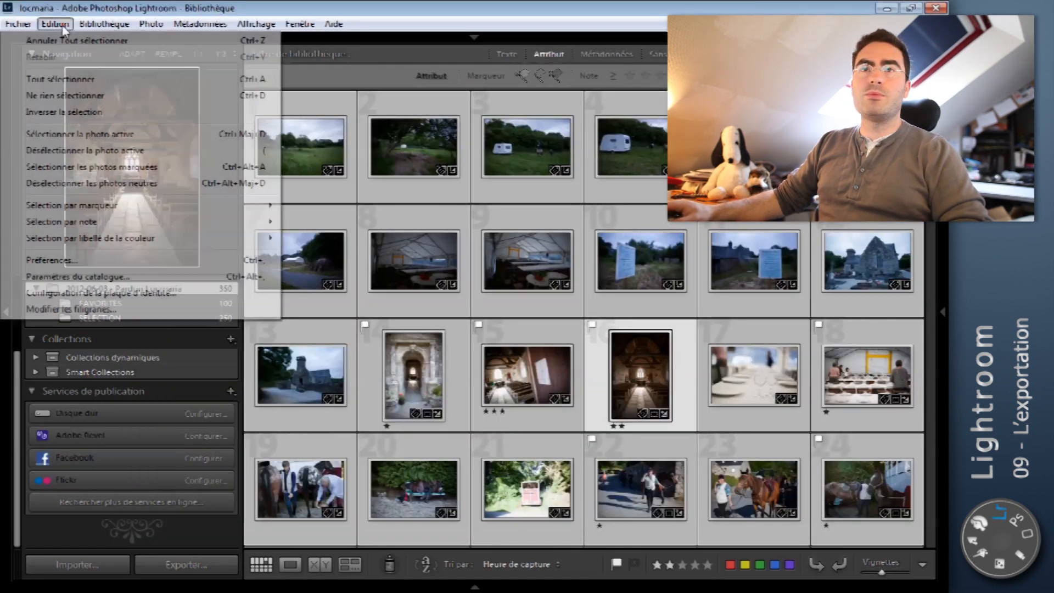
left_click(44, 24)
left_click(22, 24)
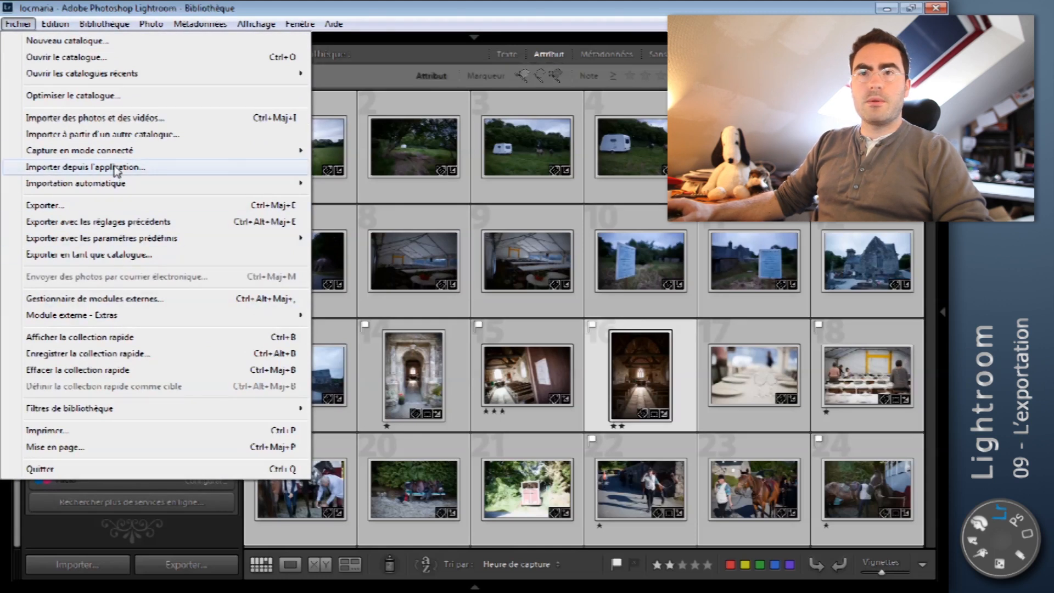
mouse_move(110, 187)
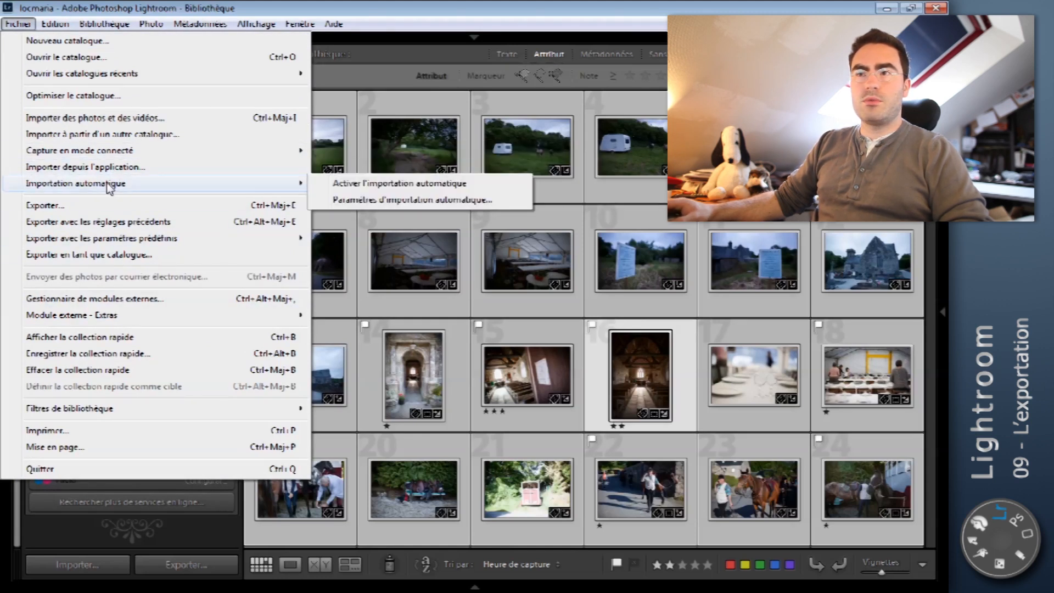
left_click(360, 201)
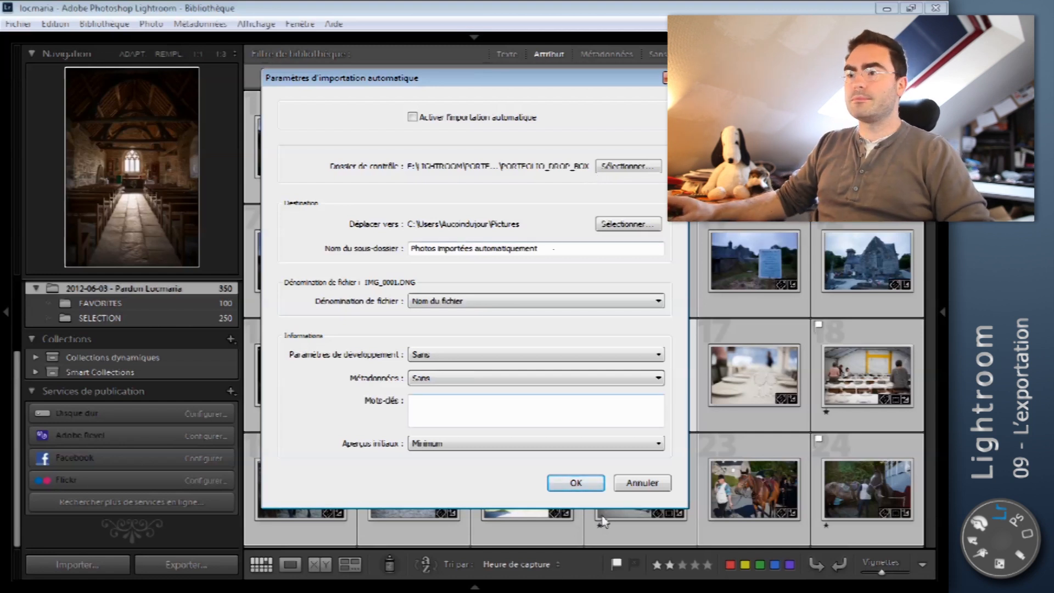
Close the automatic import settings and inspect the Filename-Date-Time renaming template from the export dialog for the selected photos.
left_click(620, 486)
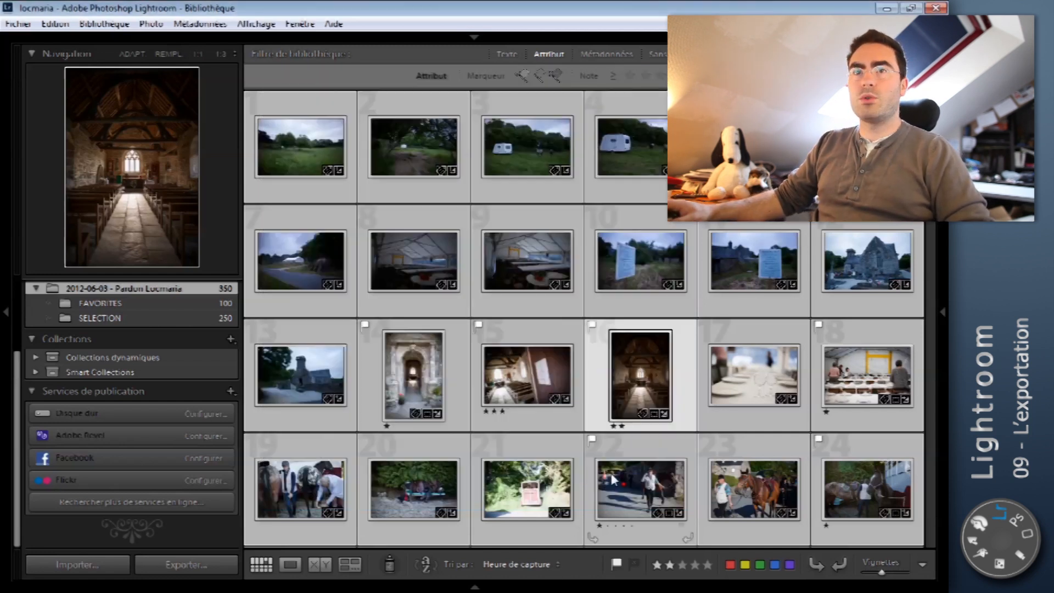
left_click(155, 563)
left_click(444, 209)
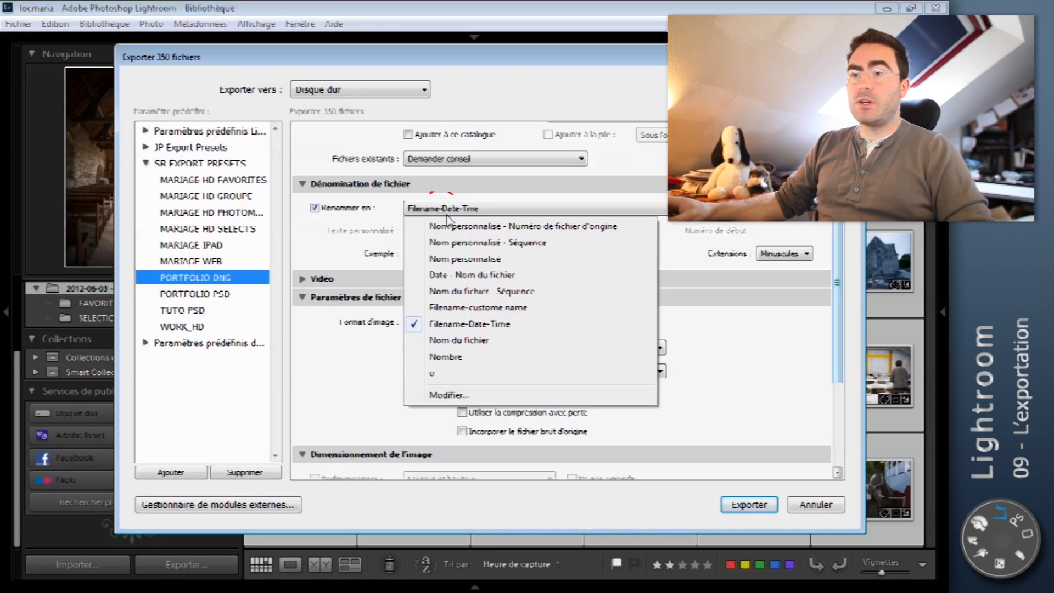
left_click(472, 394)
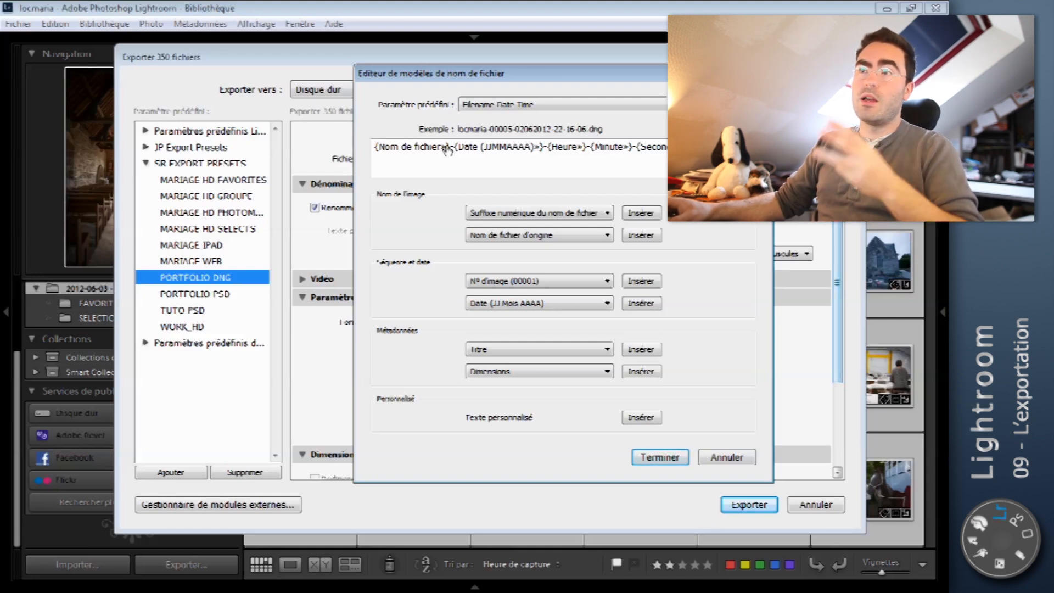
left_click(500, 147)
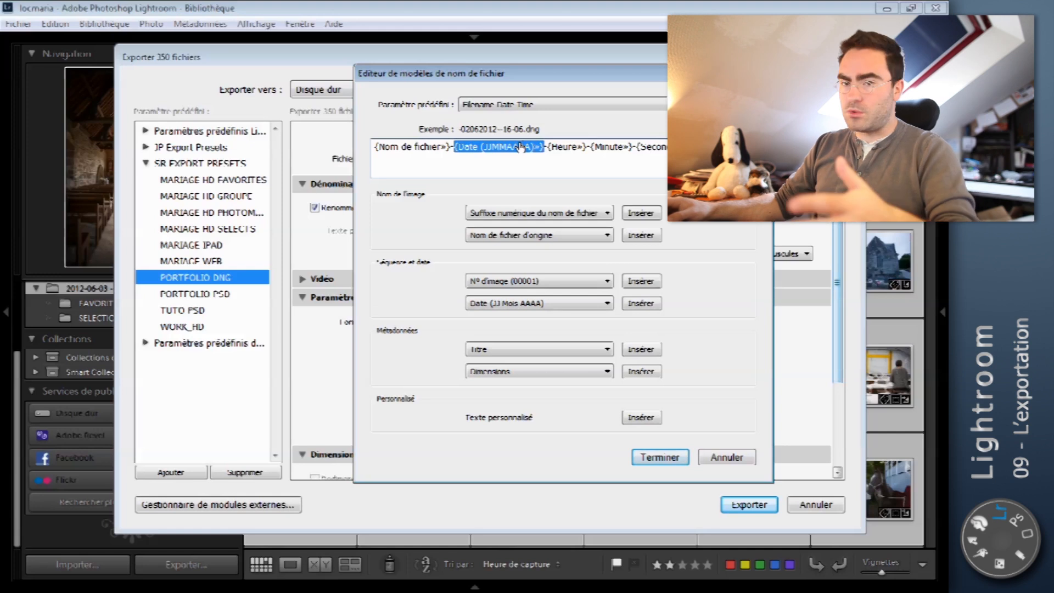
key("Return")
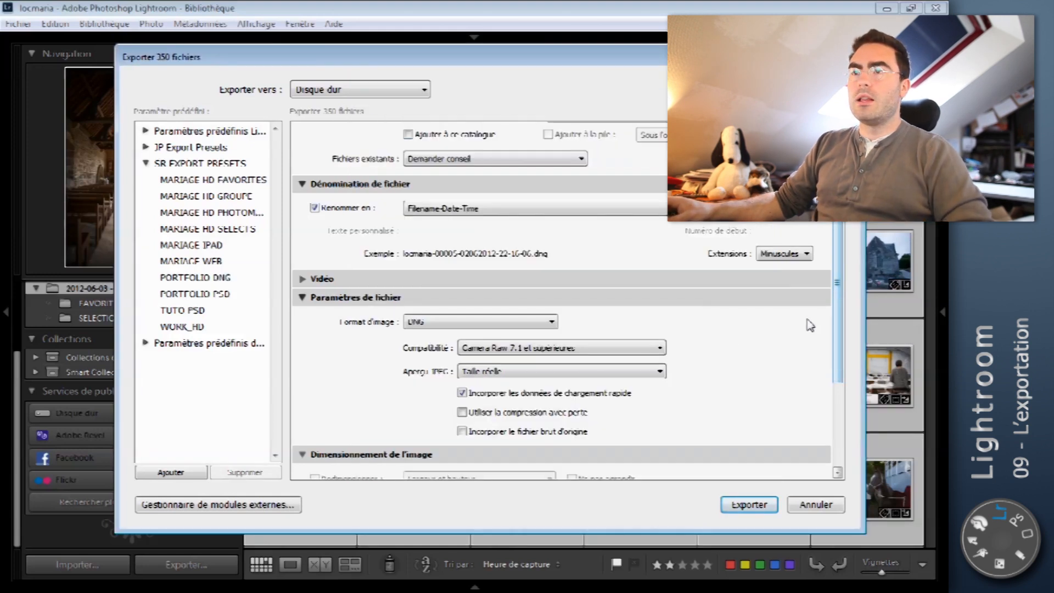
Review the DNG compatibility, JPEG preview and remaining export options, and collapse the watermark section.
scroll(824, 285, "down", 3)
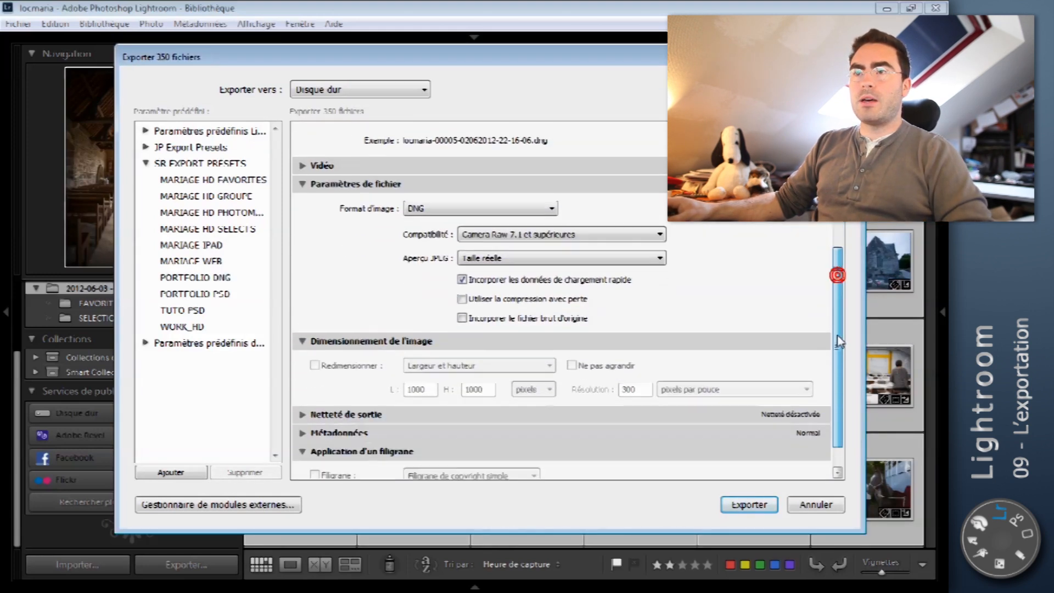
left_click(515, 221)
left_click(642, 221)
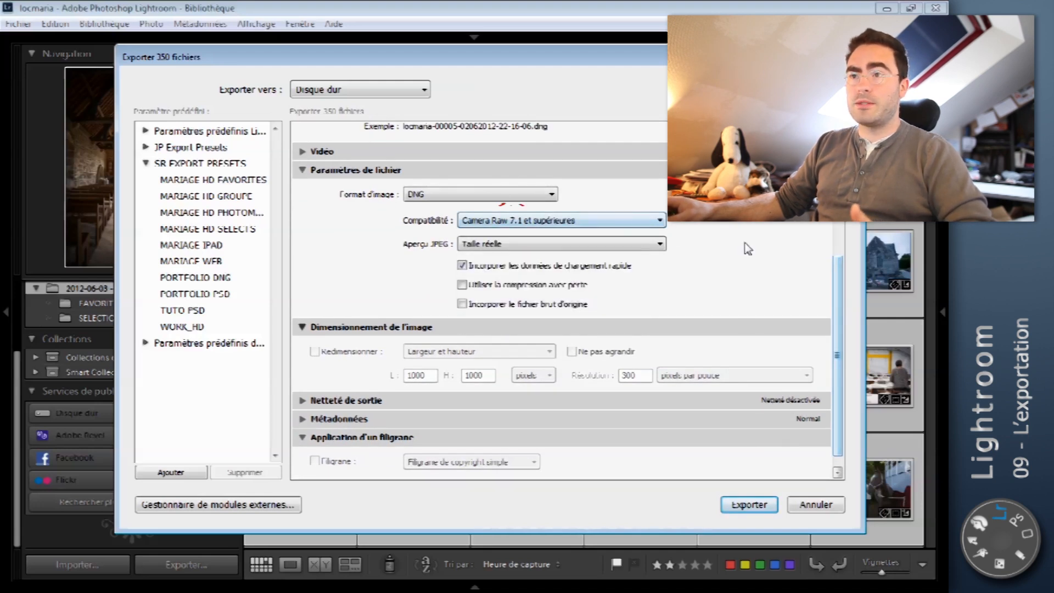
mouse_move(634, 227)
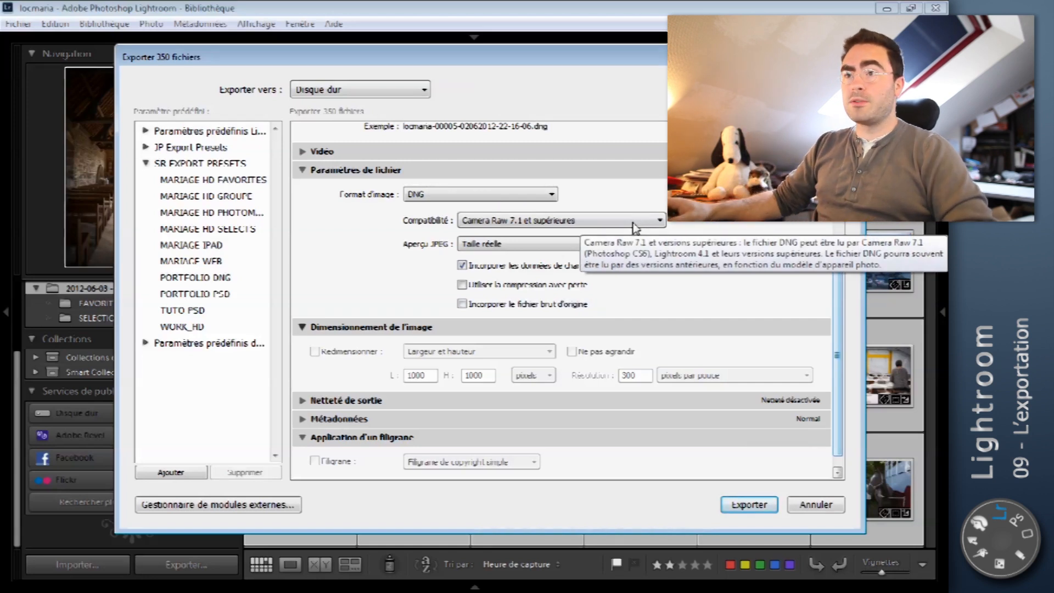
left_click(656, 246)
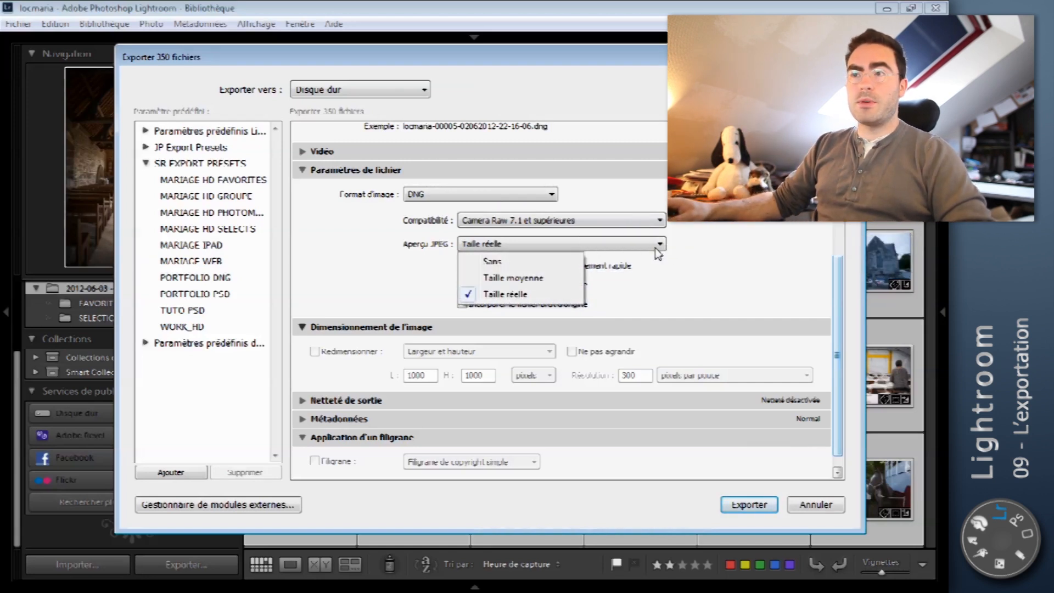
left_click(656, 249)
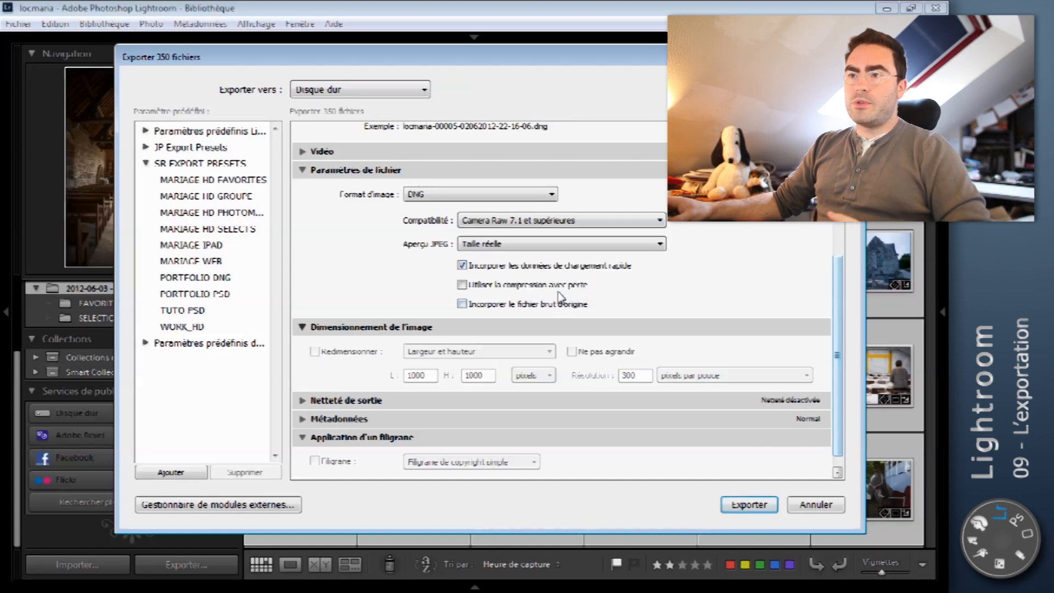
left_click_drag(836, 287, 833, 350)
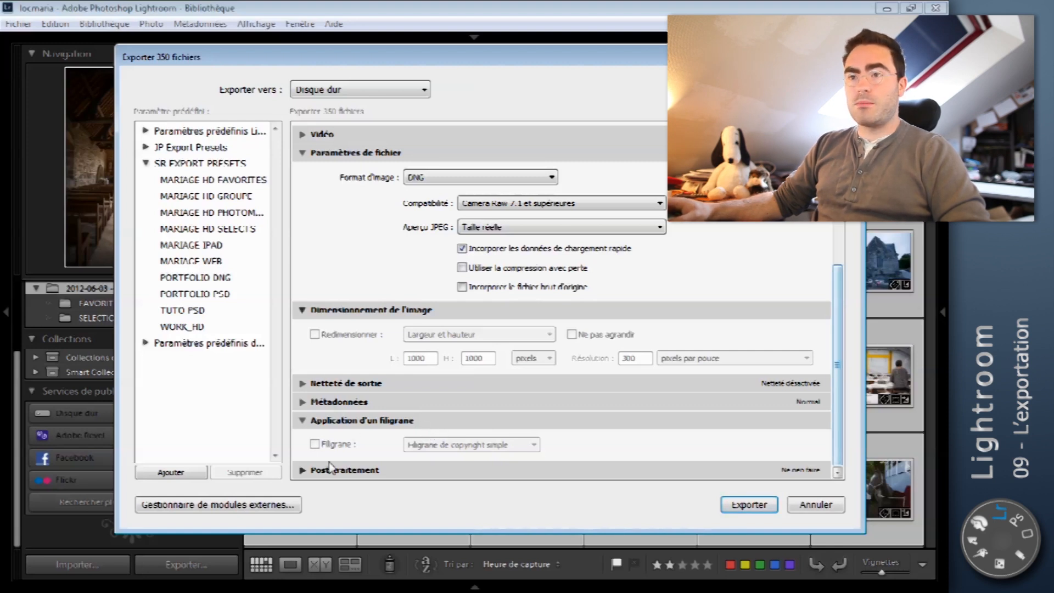
left_click(322, 418)
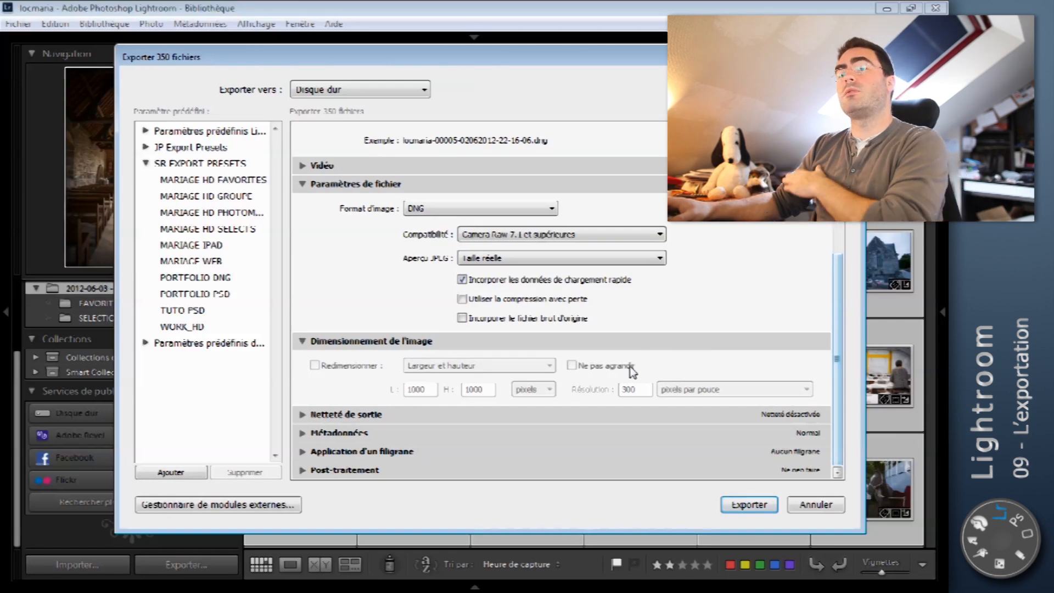
Load the PORTFOLIO PSD preset to review its destination, file naming and image format, and close the export dialog.
left_click(233, 294)
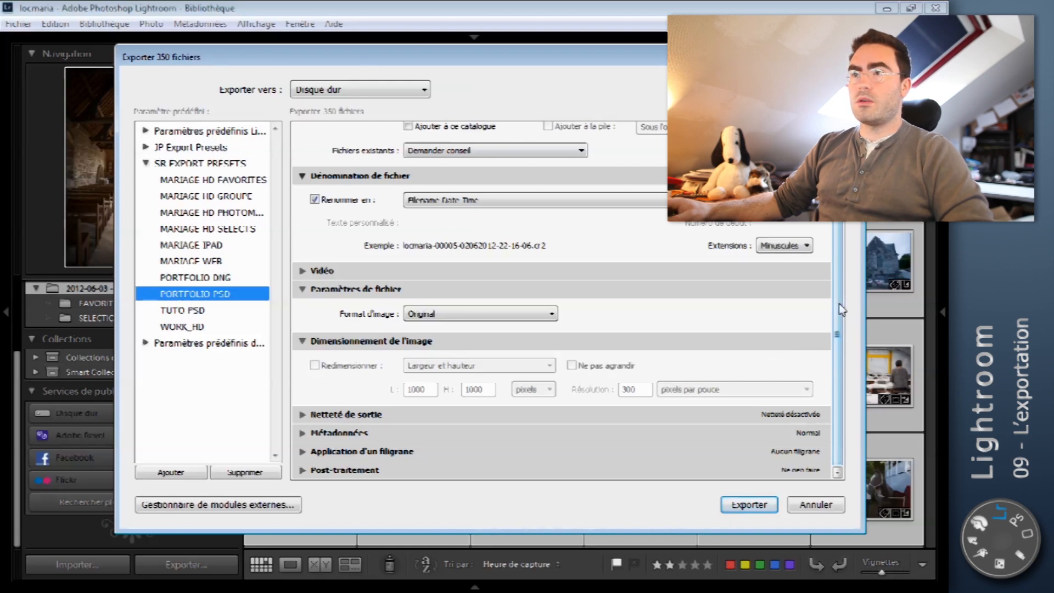
left_click_drag(839, 302, 840, 226)
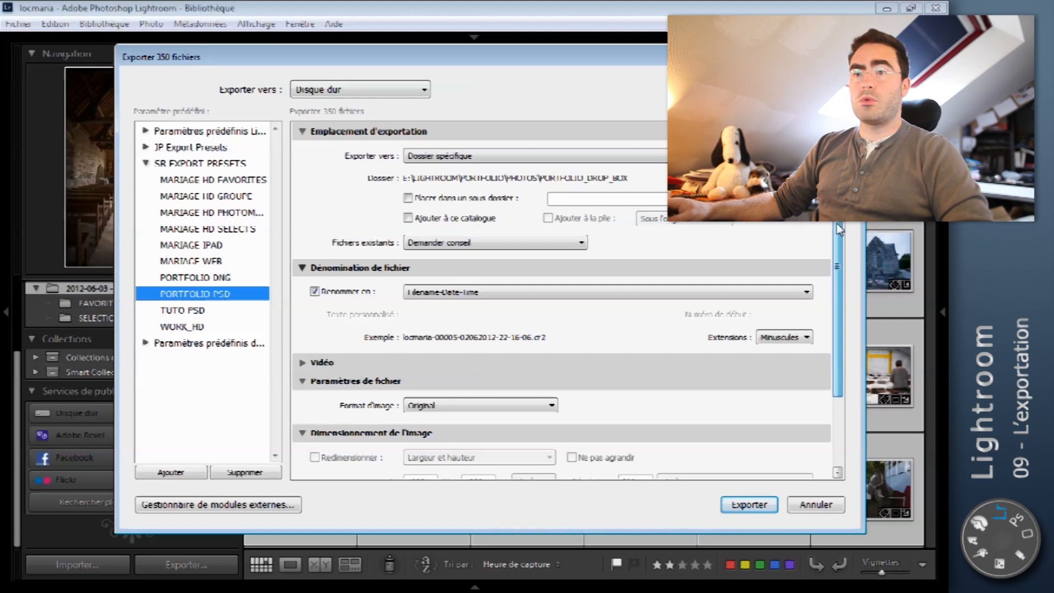
scroll(840, 229, "down", 3)
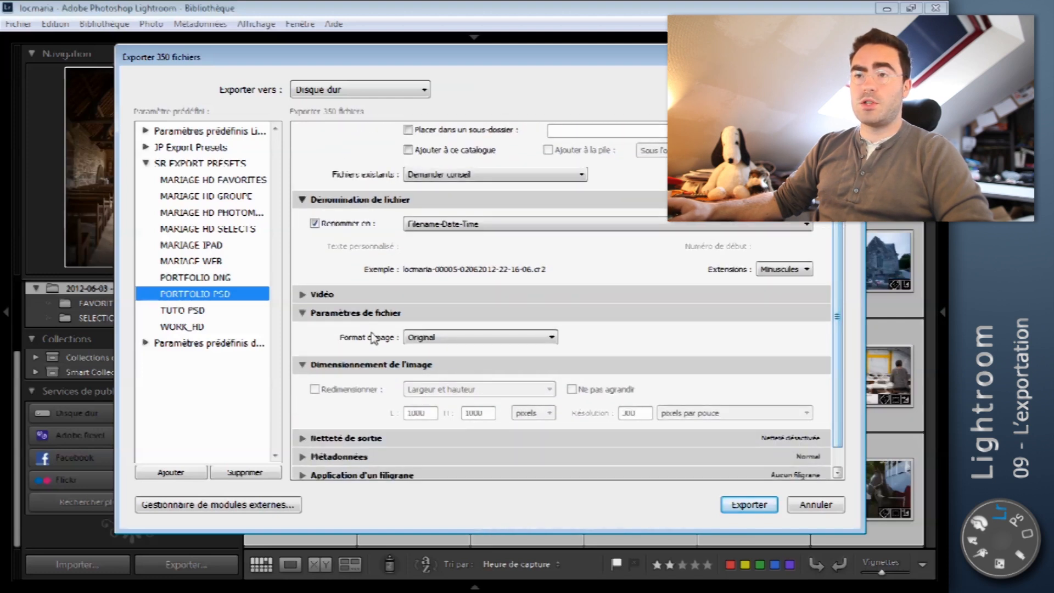
left_click(422, 339)
left_click(423, 338)
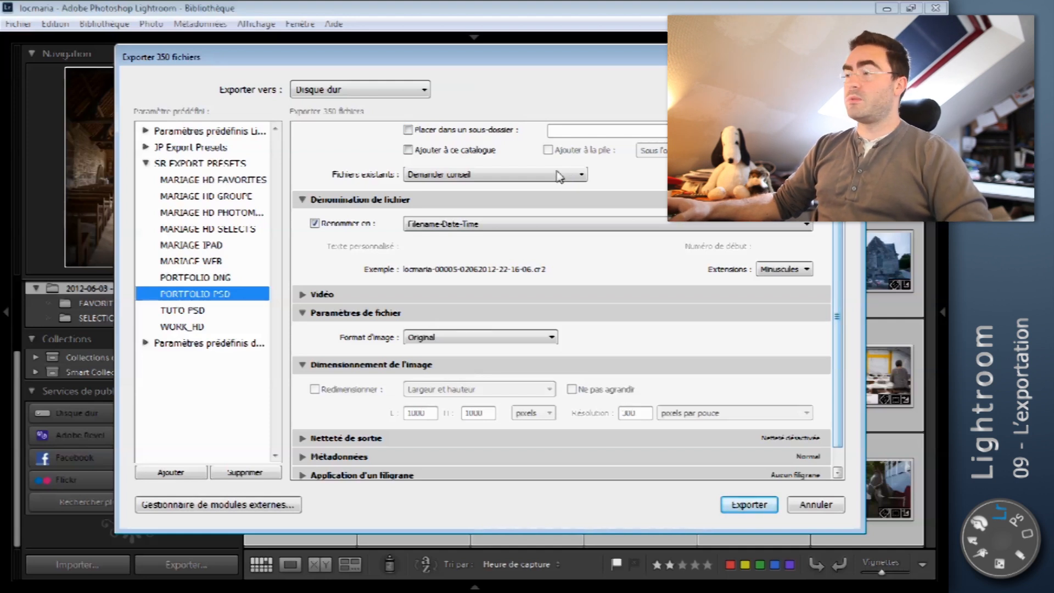
left_click(851, 51)
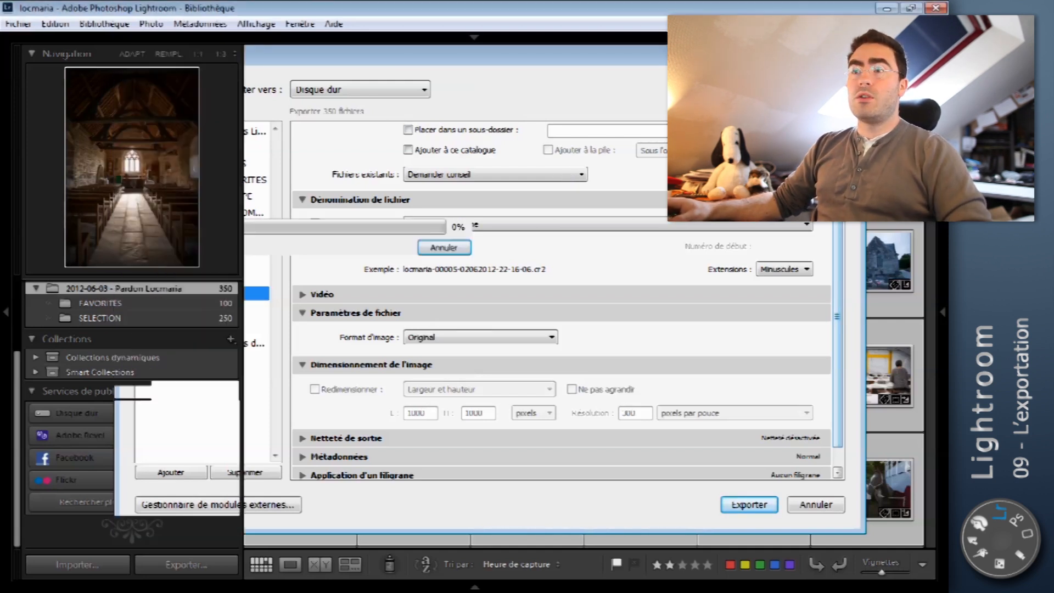
Select only the third photo, showing the white caravan, and look through the export presets available directly for it.
left_click(523, 141)
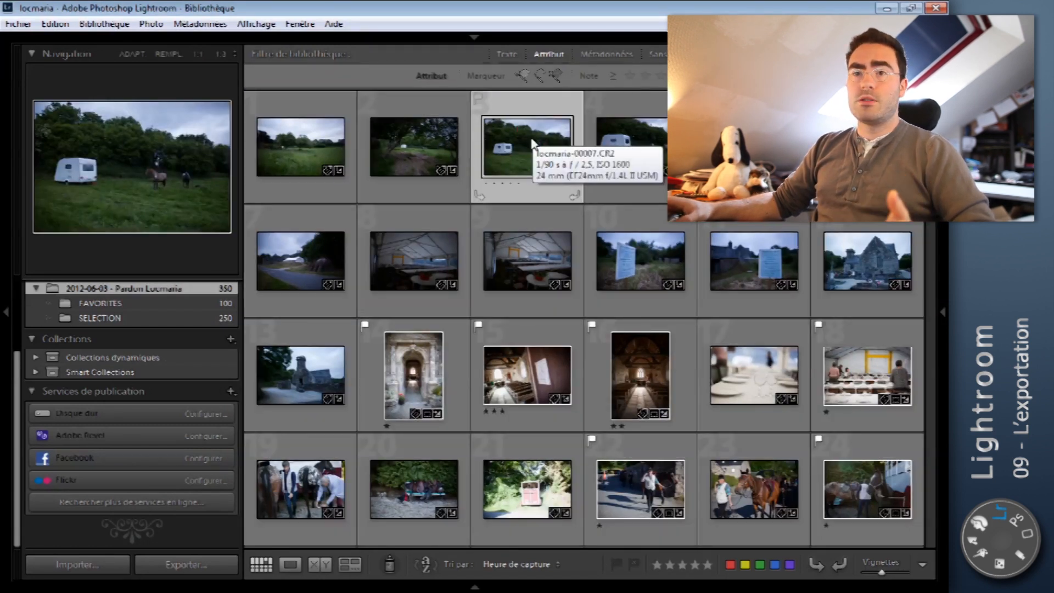
right_click(533, 144)
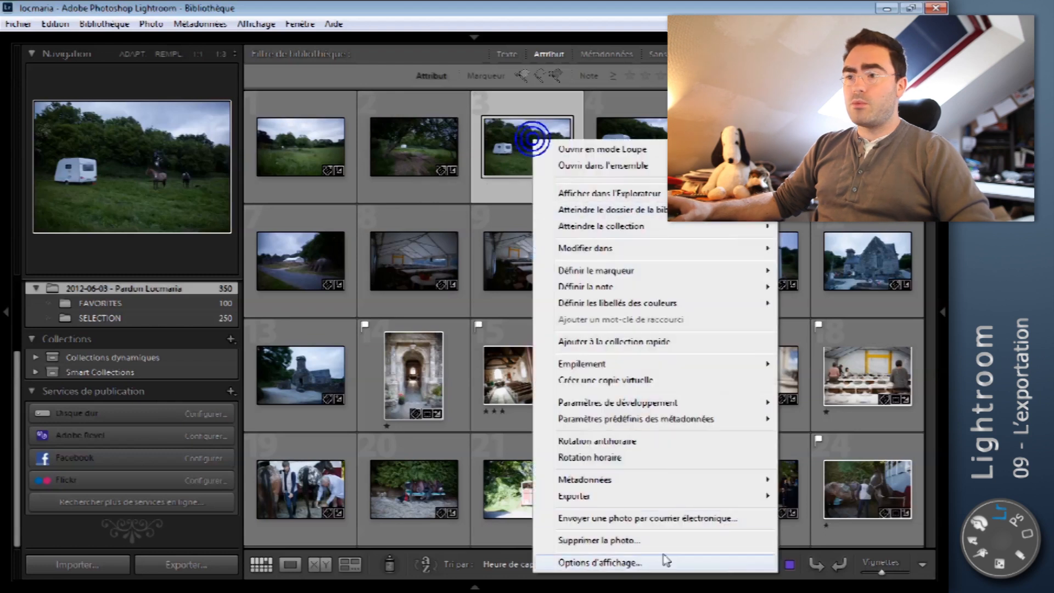
mouse_move(603, 496)
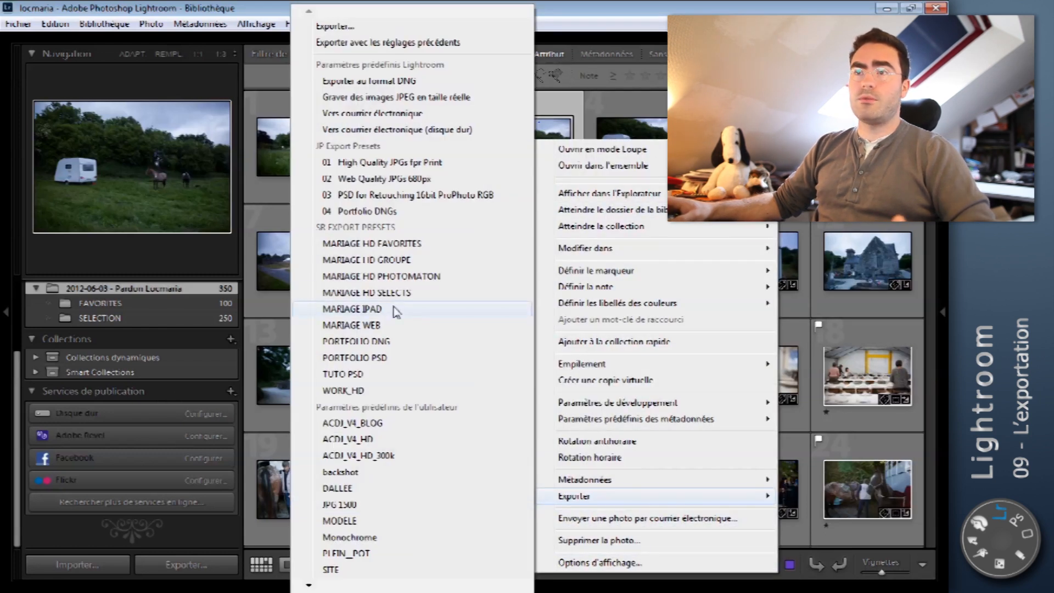
left_click(384, 195)
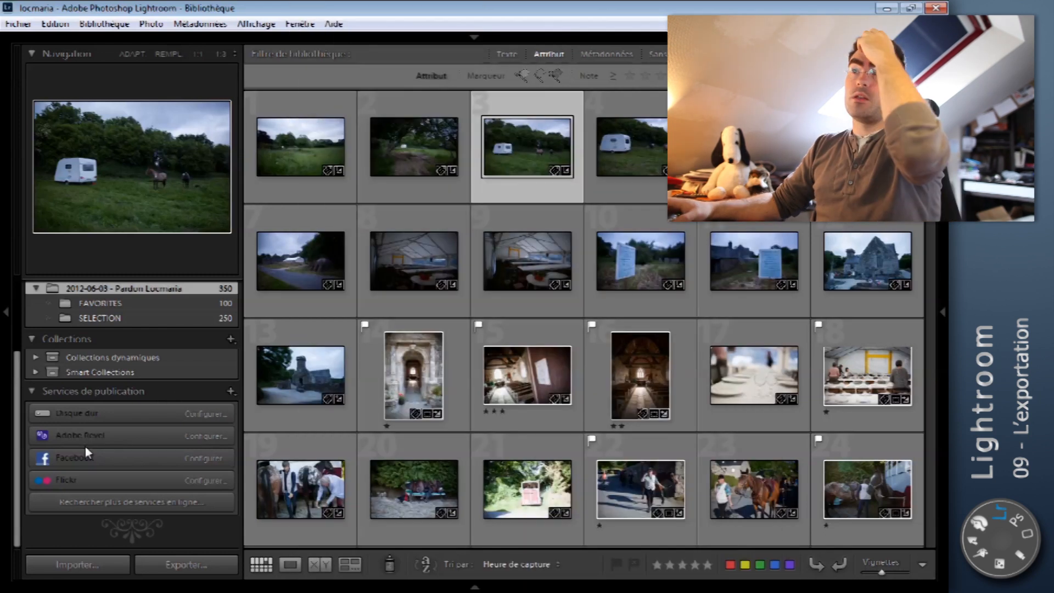